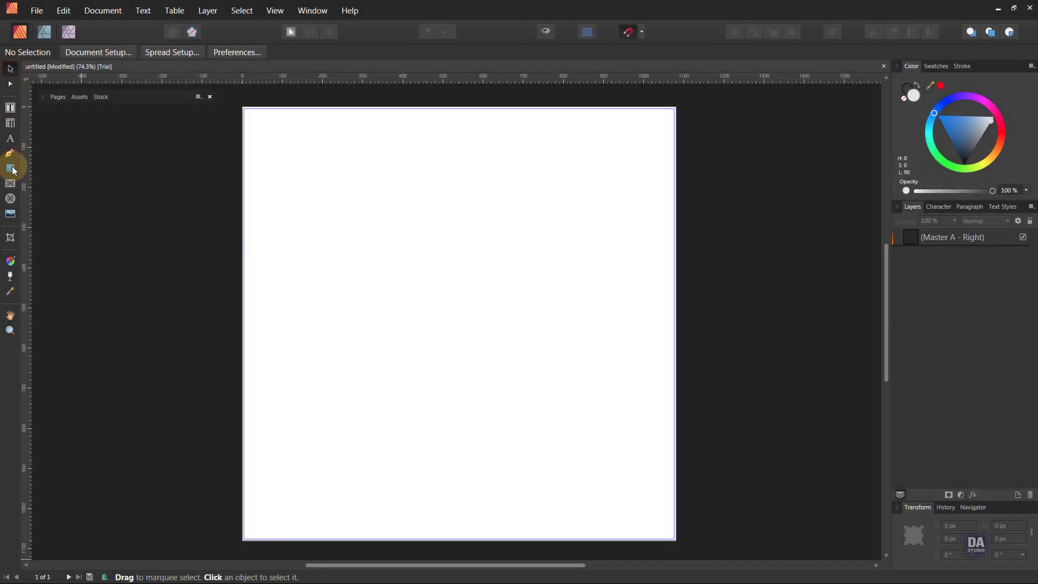
Draw a rectangle covering the whole page and duplicate it.
click(11, 169)
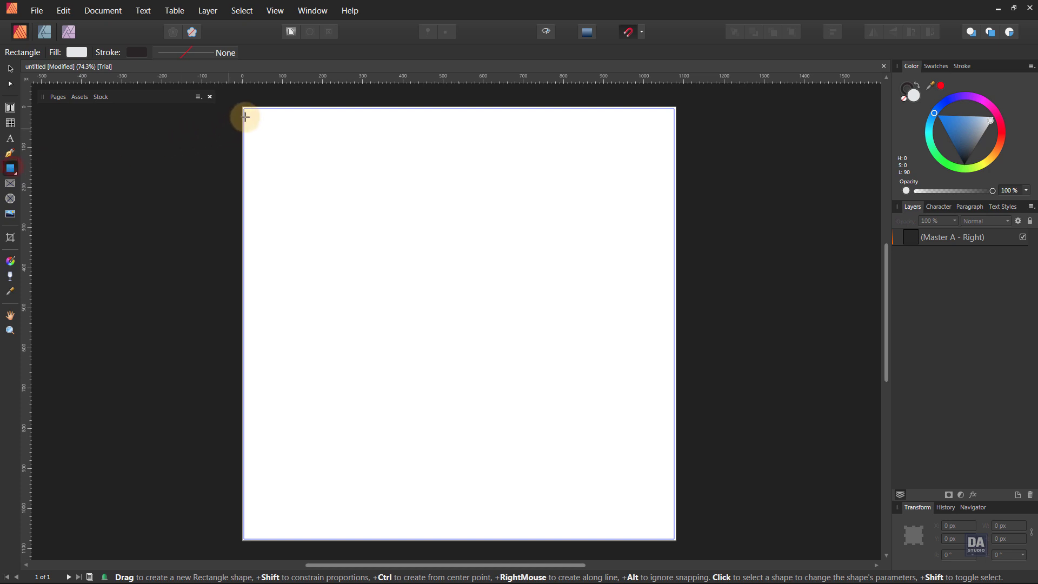
drag(242, 107, 676, 539)
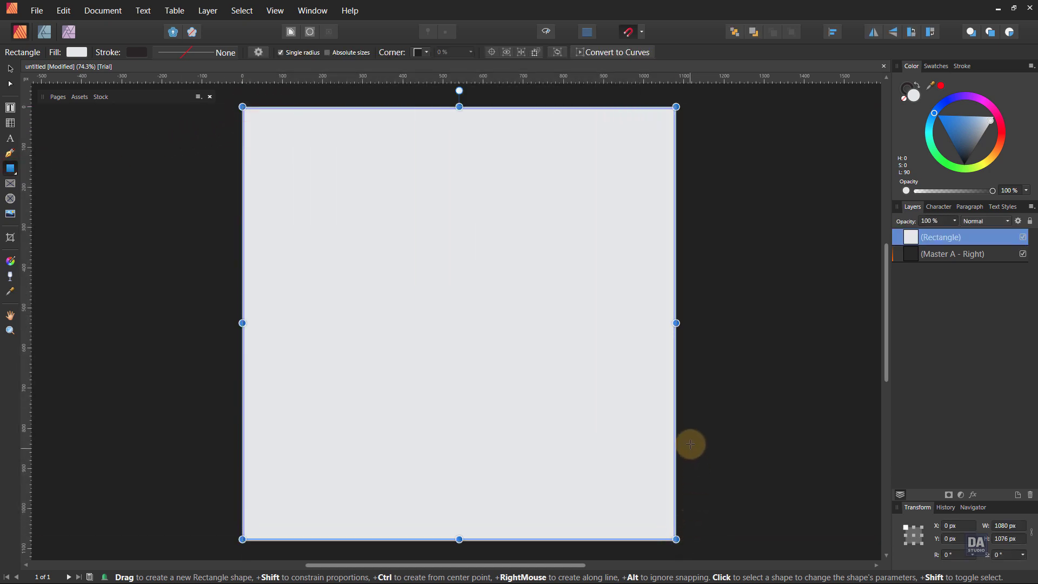
right_click(933, 239)
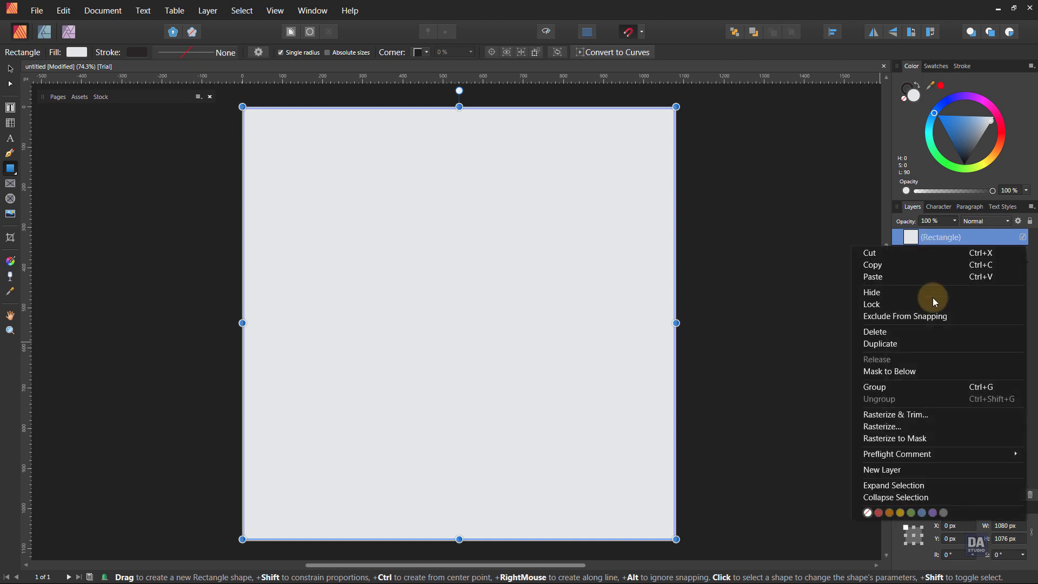
click(926, 342)
Make the duplicate rectangle black and shrink it to the page's 540 px right half.
drag(973, 161, 965, 166)
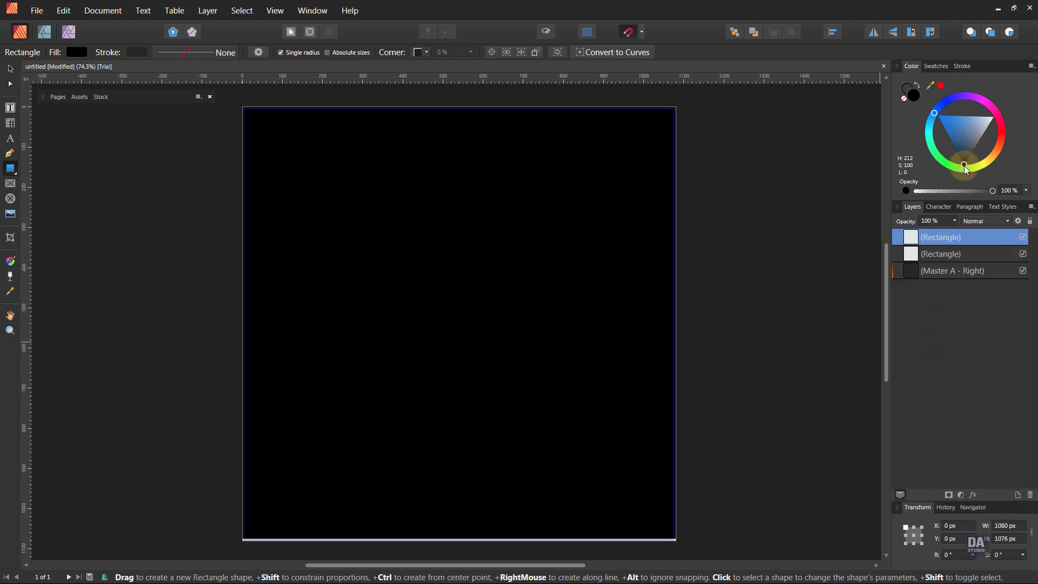
drag(242, 323, 459, 324)
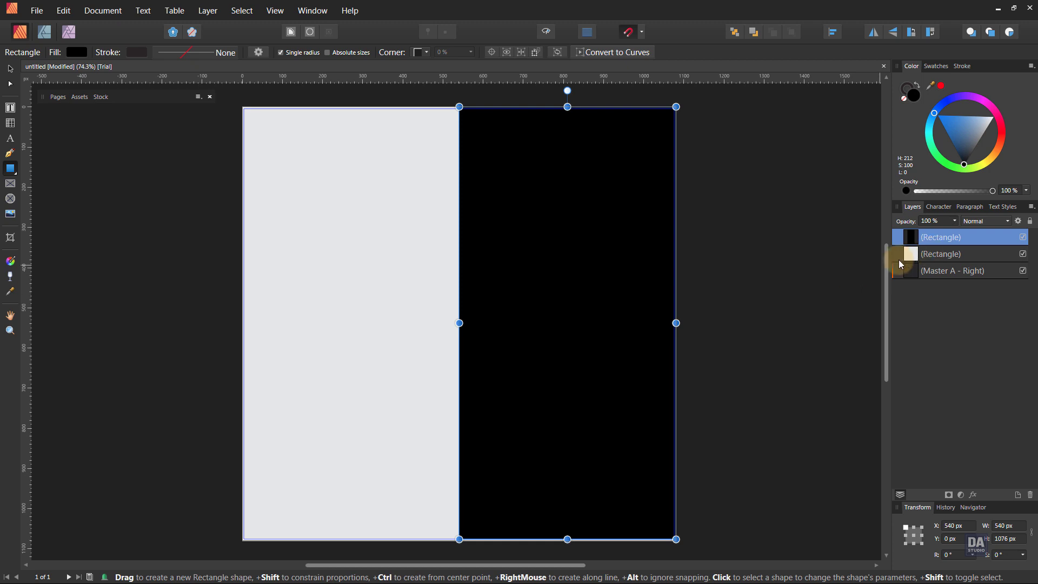
click(834, 279)
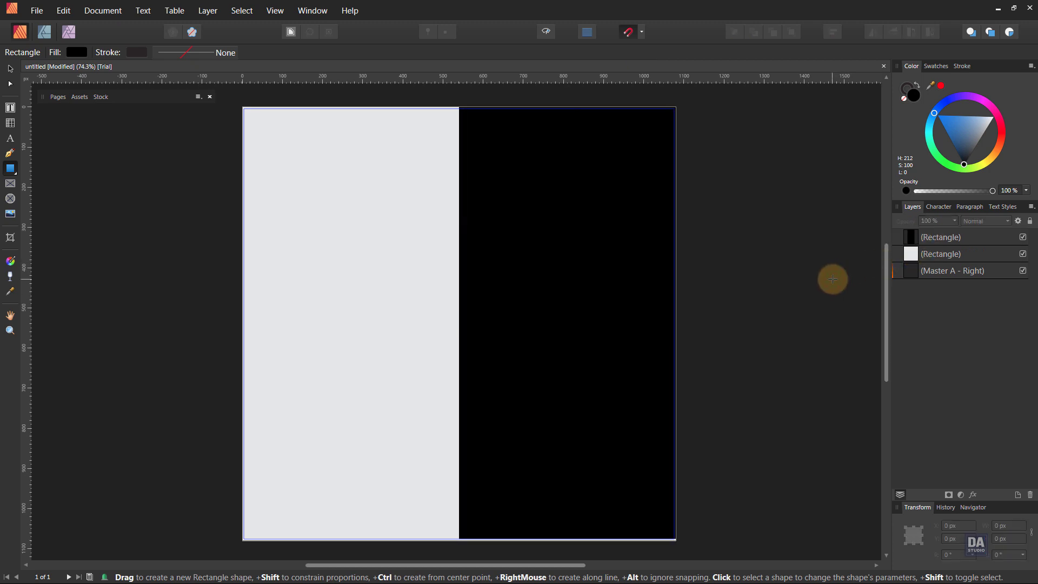
Select the light left rectangle, undoing a trial stretch to 1080 px tall.
key(v)
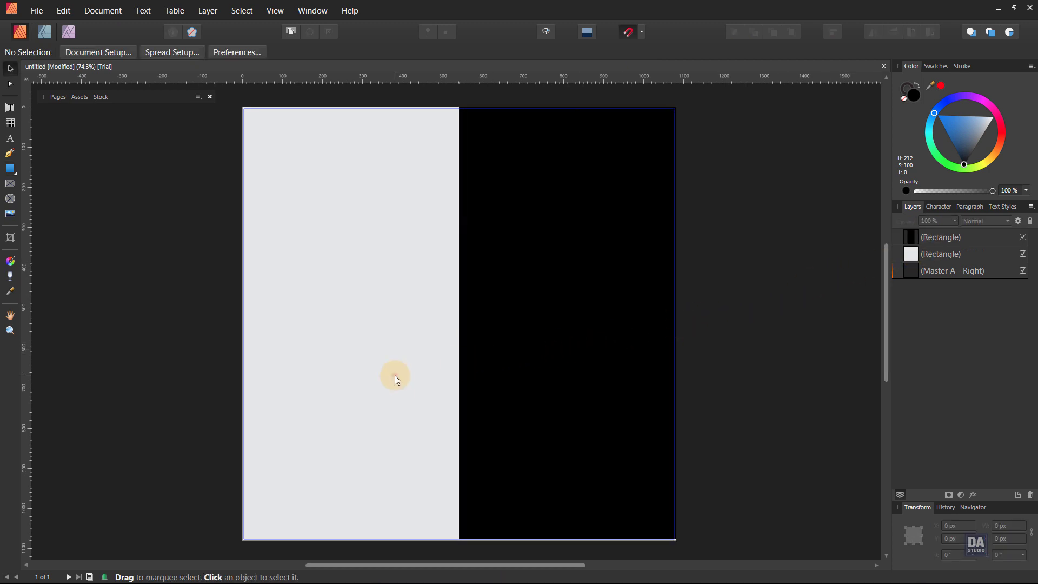
click(395, 375)
drag(459, 540, 460, 542)
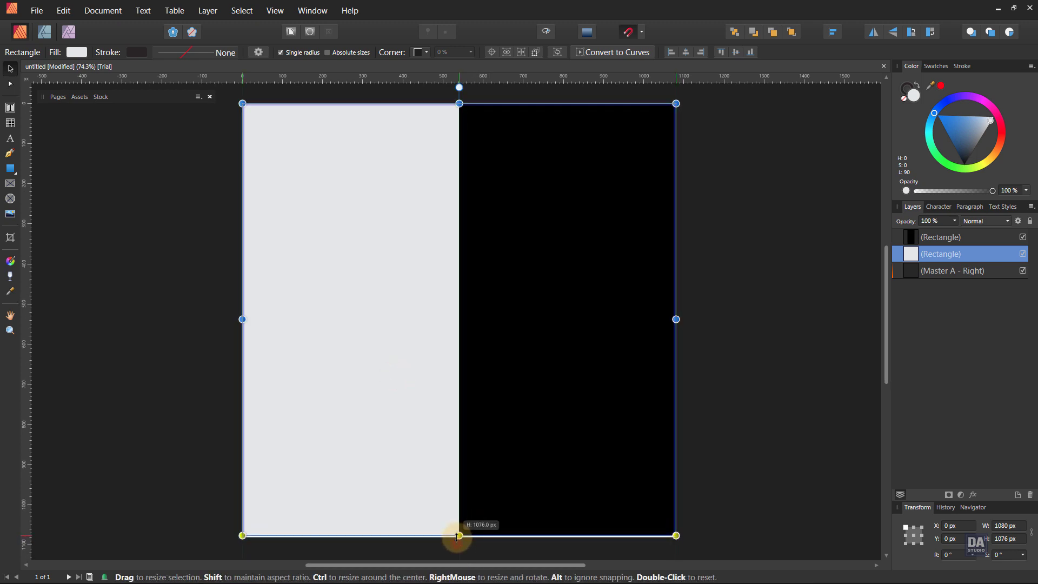
key(ctrl+z)
click(485, 524)
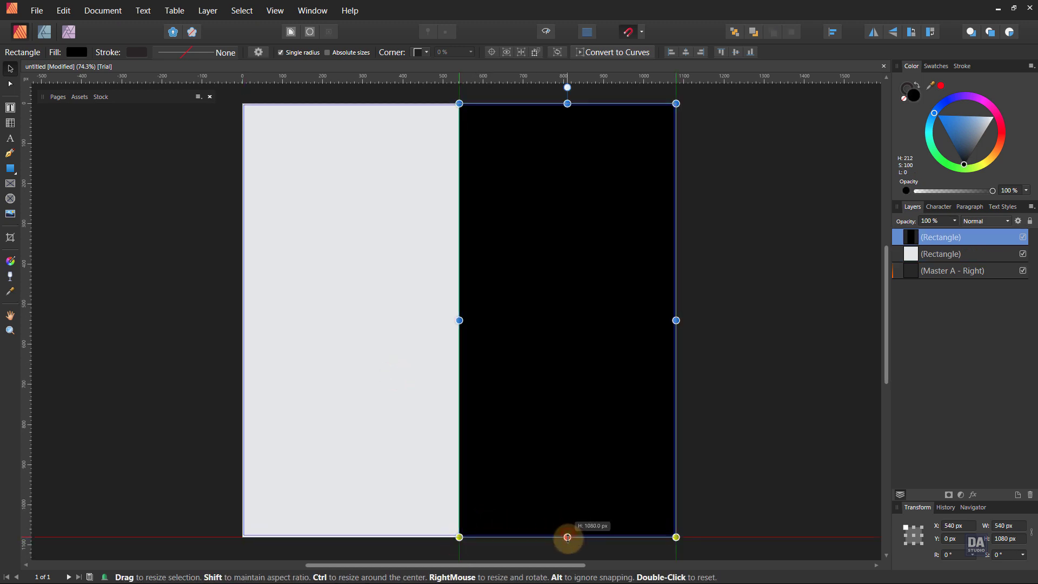
click(721, 496)
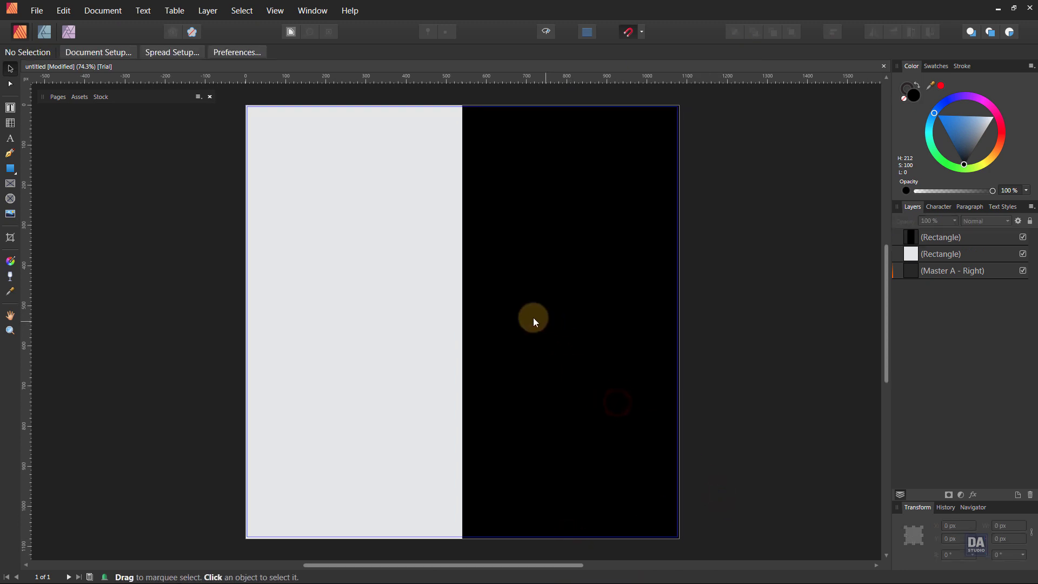
click(405, 320)
Make the left rectangle pure white and lock both background rectangles.
drag(995, 129, 1002, 115)
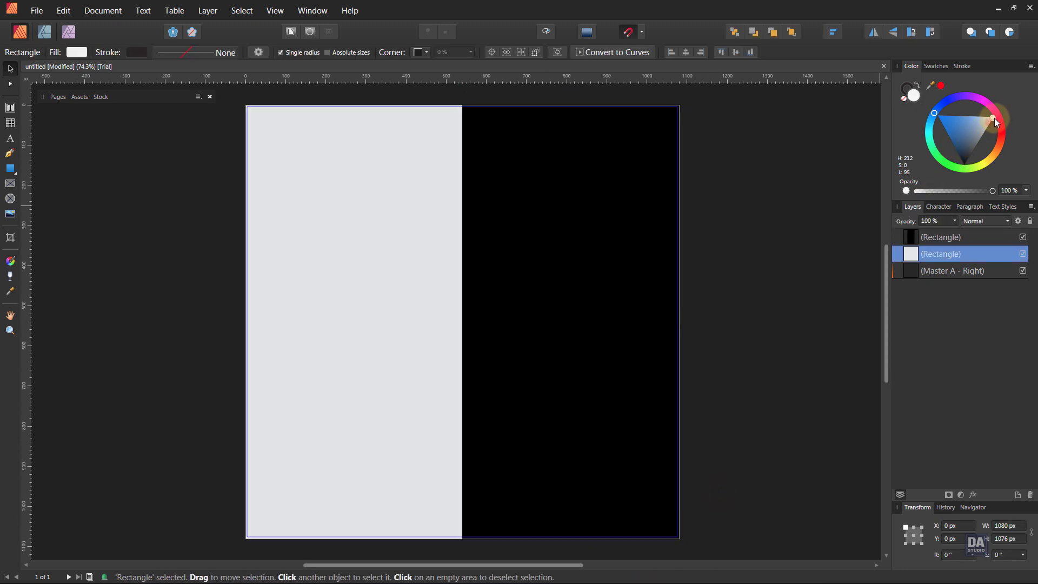
click(1030, 221)
click(1030, 222)
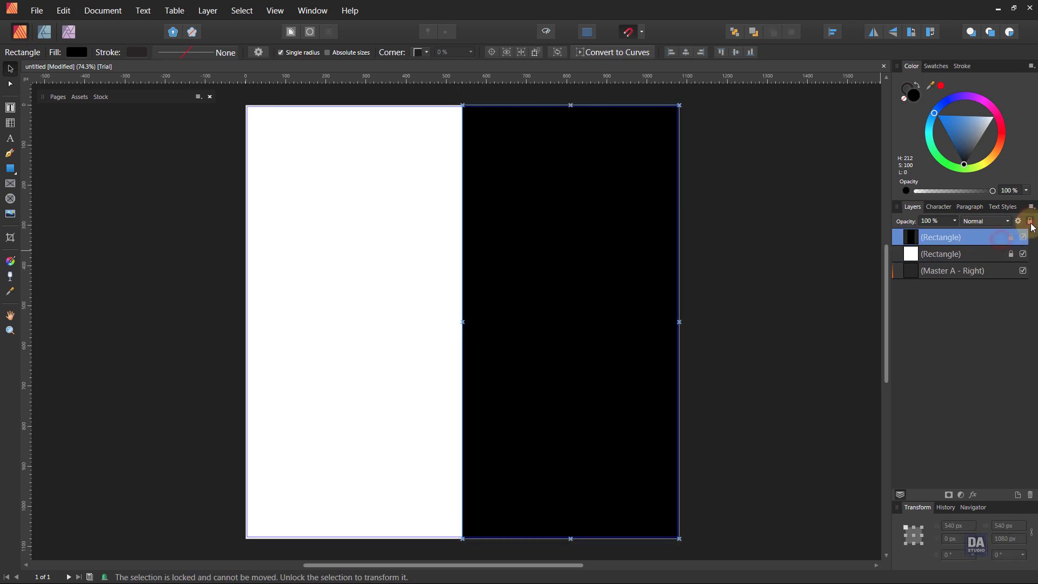
click(772, 259)
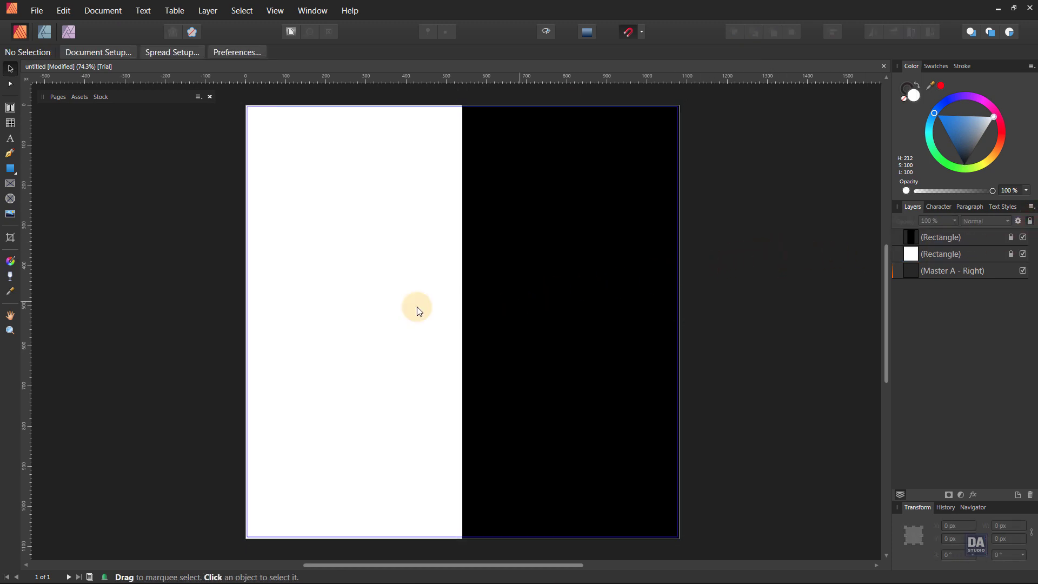
click(73, 101)
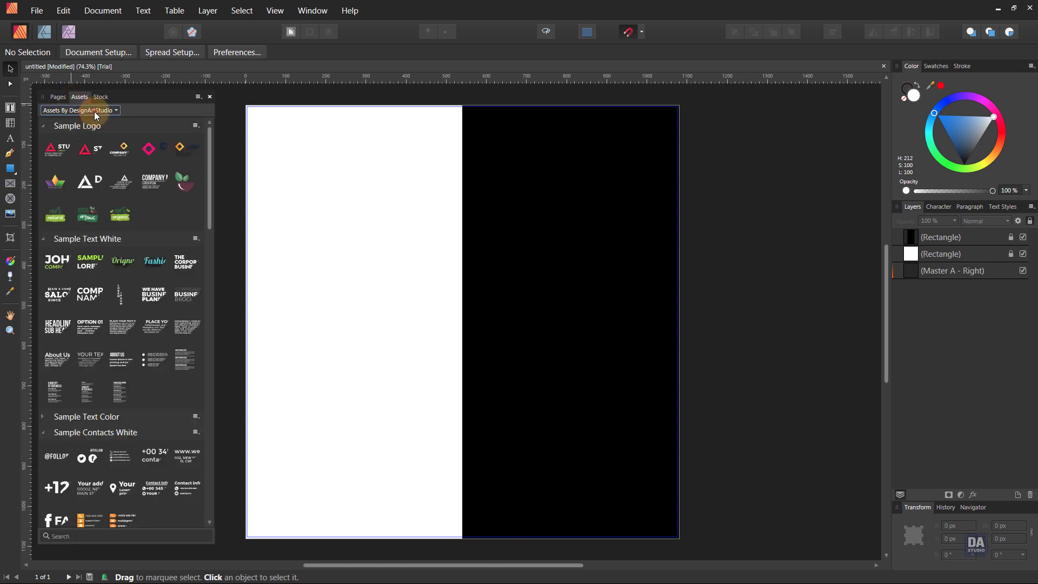
Place a Frames and Borders circle frame at page centre, enlarged to about 655 px and moved up.
click(95, 111)
click(90, 136)
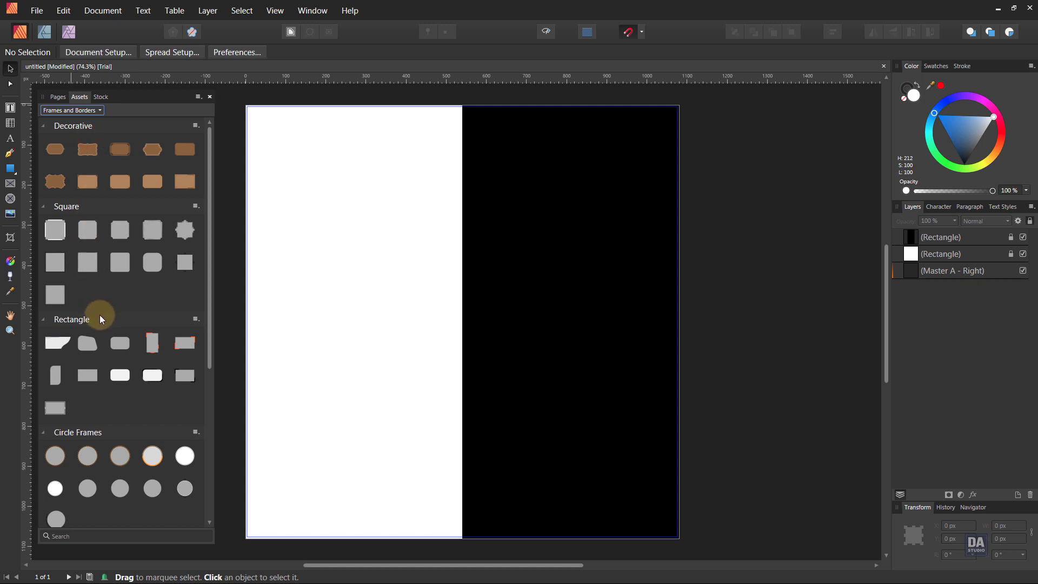
scroll(56, 471, down, 2)
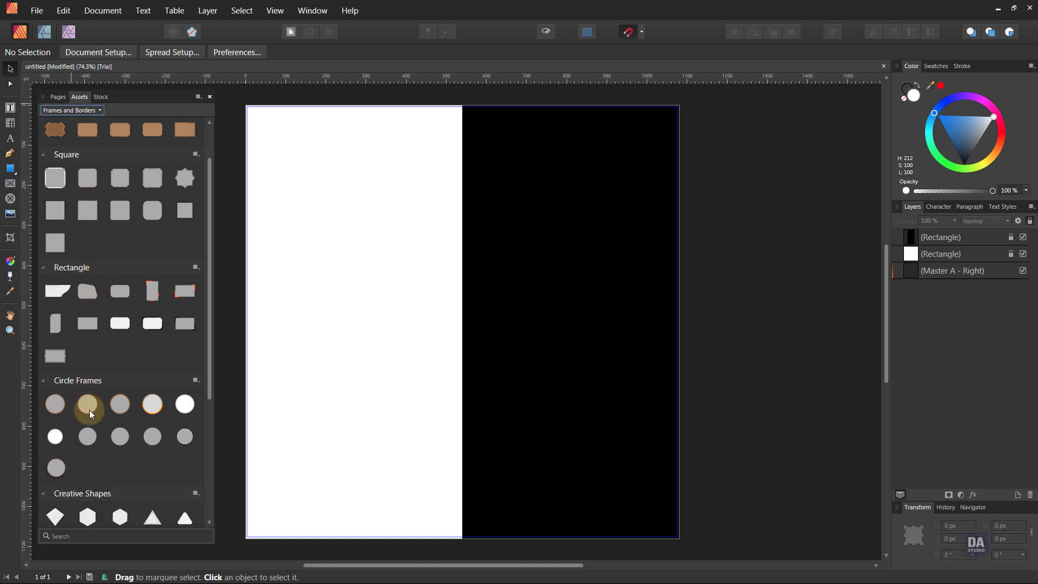
drag(90, 410, 451, 336)
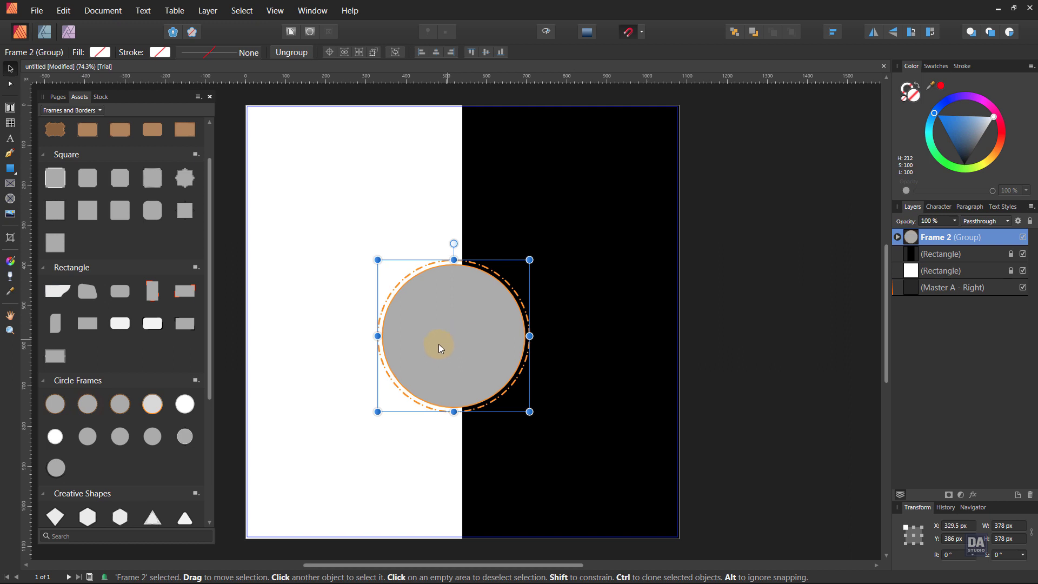
key(ctrl+z)
mouse_move(144, 410)
mouse_down()
mouse_move(442, 345)
mouse_move(457, 323)
mouse_move(483, 322)
mouse_up()
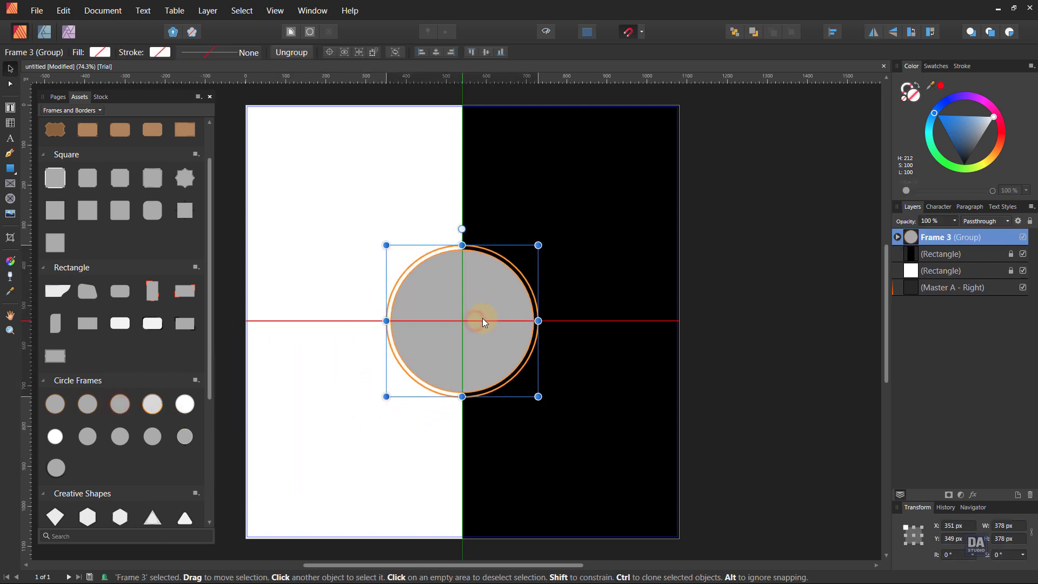
drag(547, 403, 613, 436)
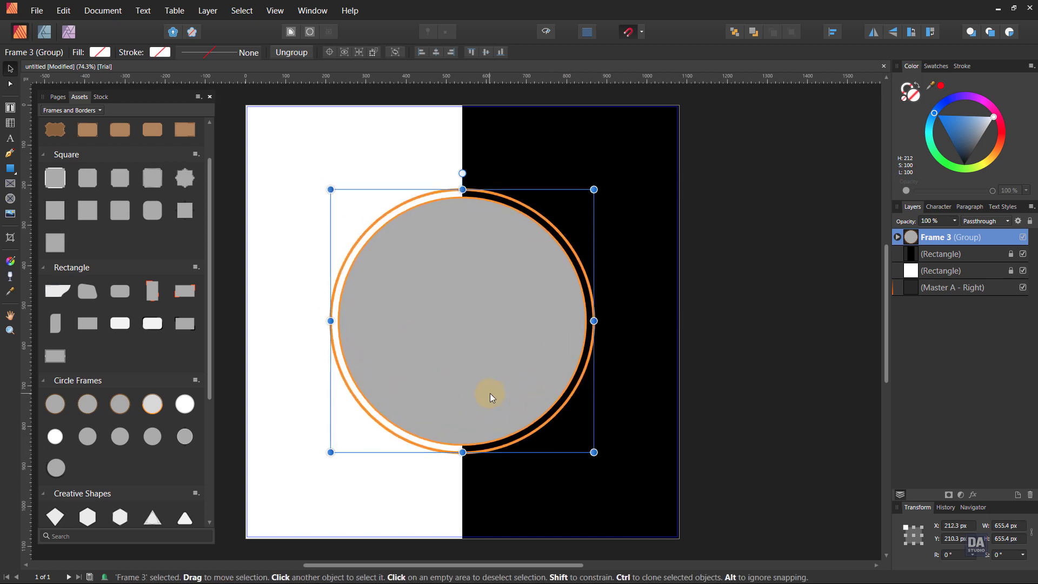
drag(490, 393, 498, 365)
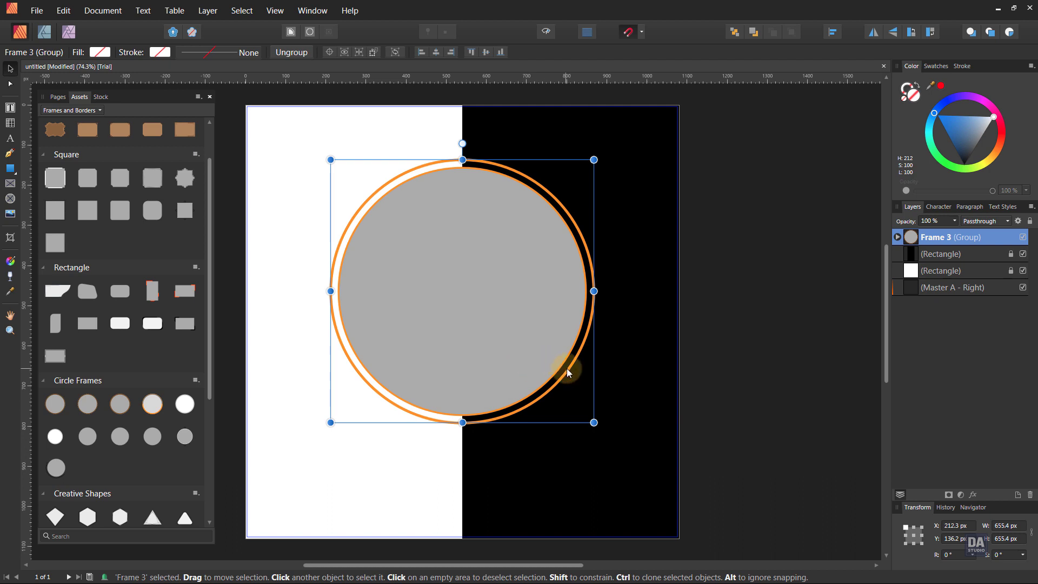
Give the circle frame's Outline ellipse a black fill and a white stroke.
click(898, 238)
click(939, 270)
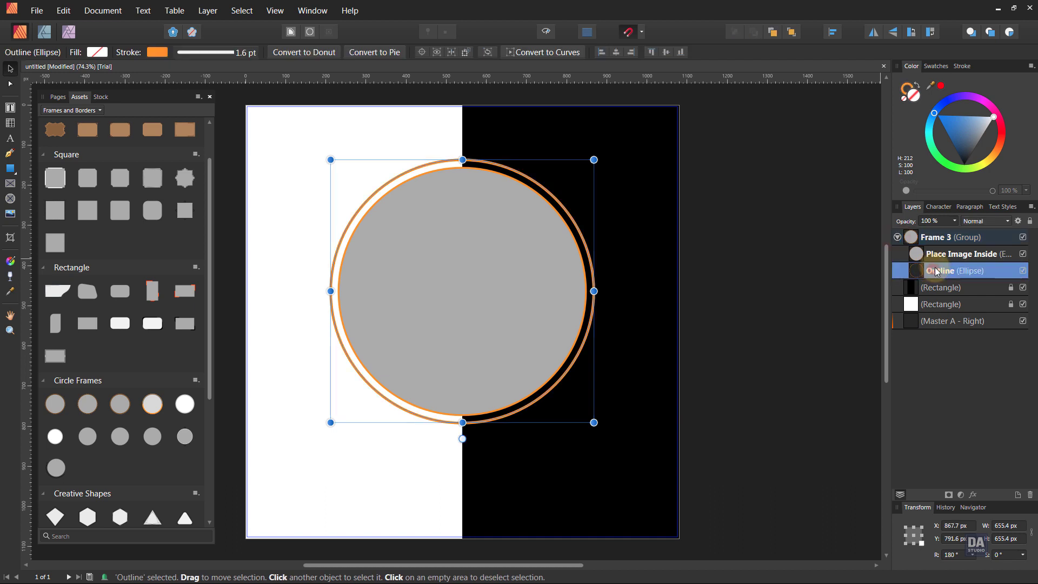
click(964, 164)
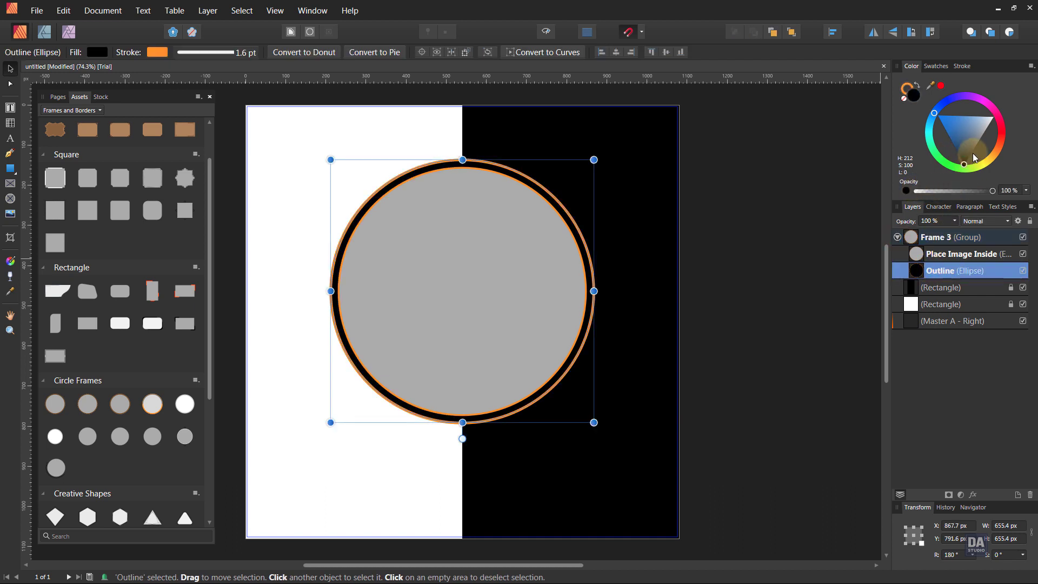
click(906, 88)
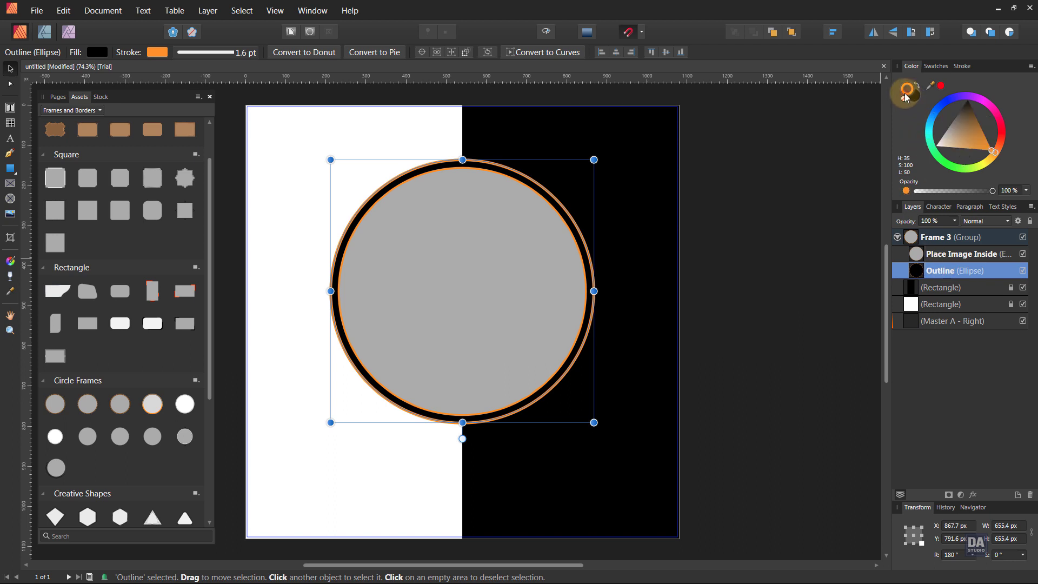
click(936, 146)
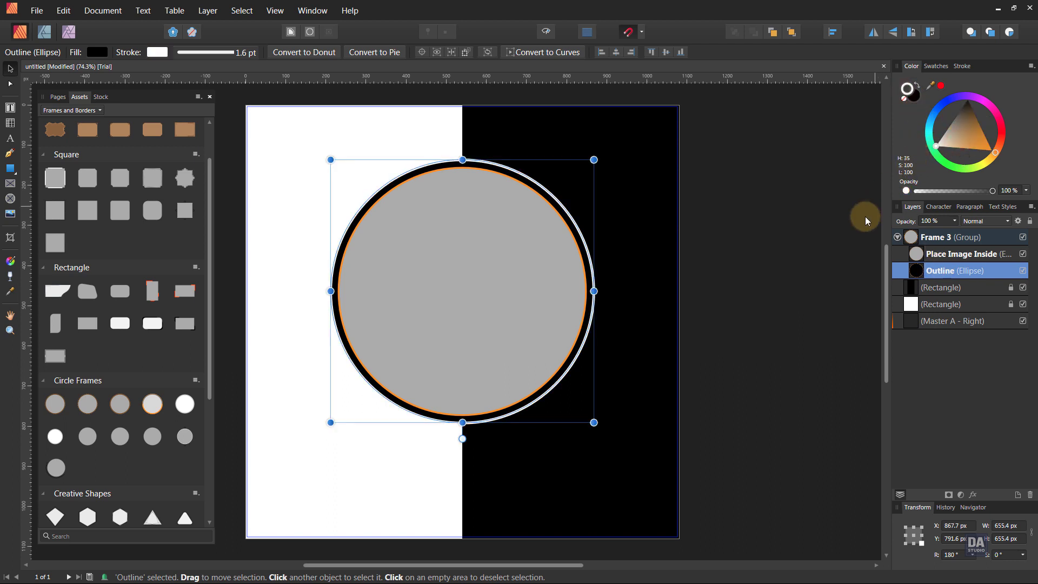
click(832, 240)
click(923, 275)
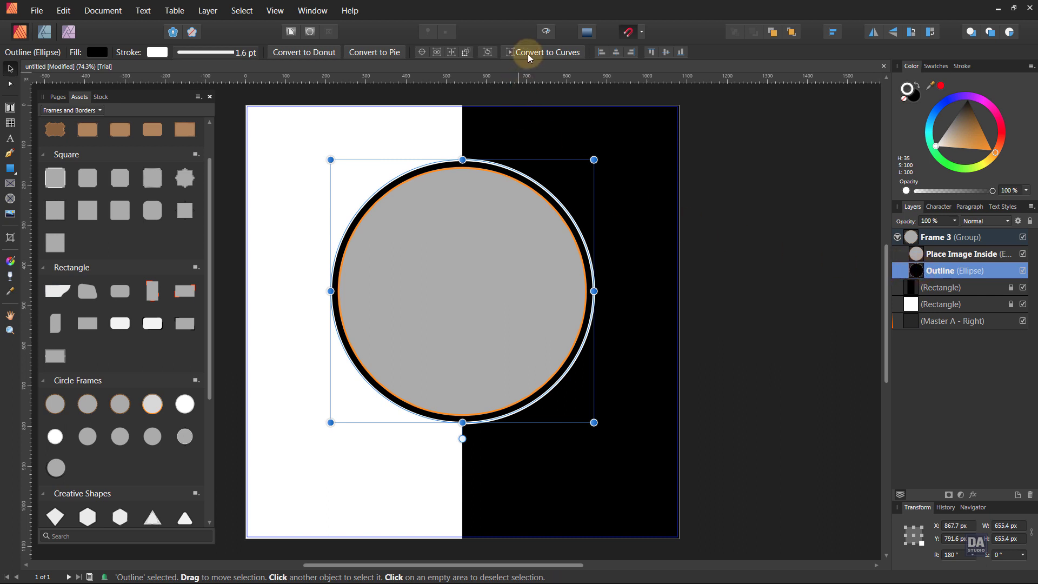
Convert the Outline to curves and break it into halves at the top and bottom nodes.
click(546, 52)
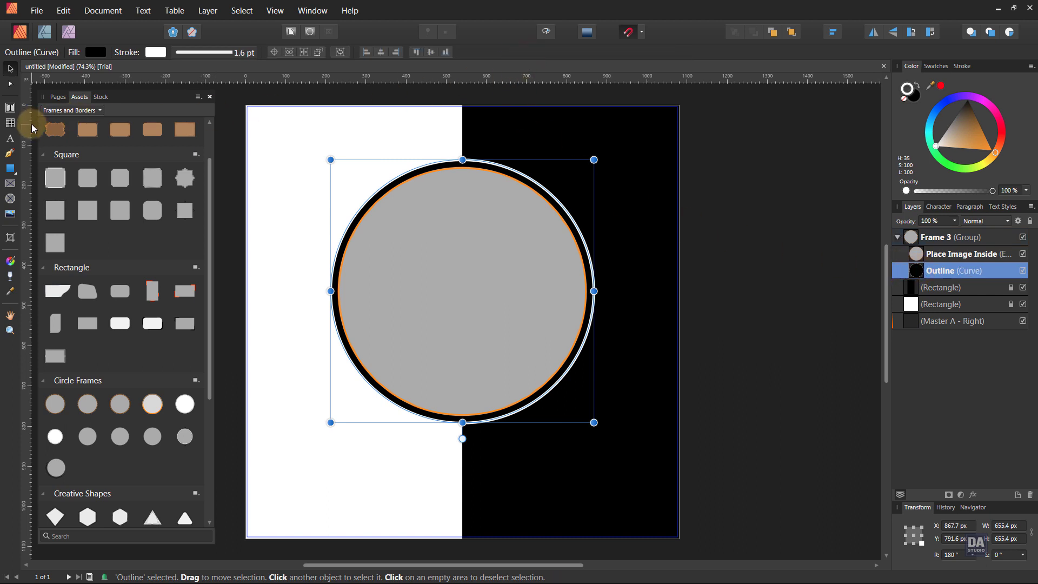
click(11, 84)
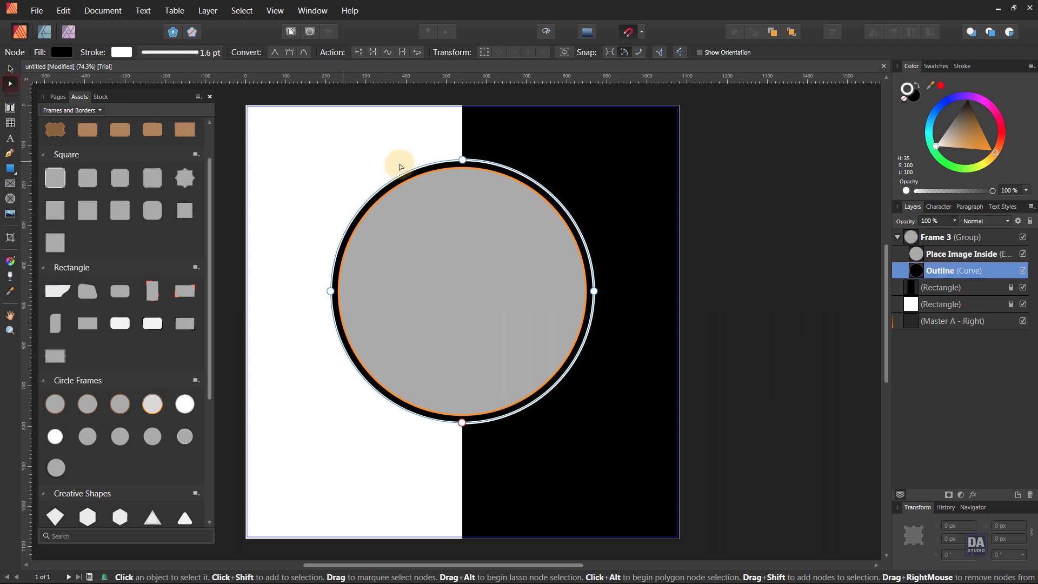
click(462, 160)
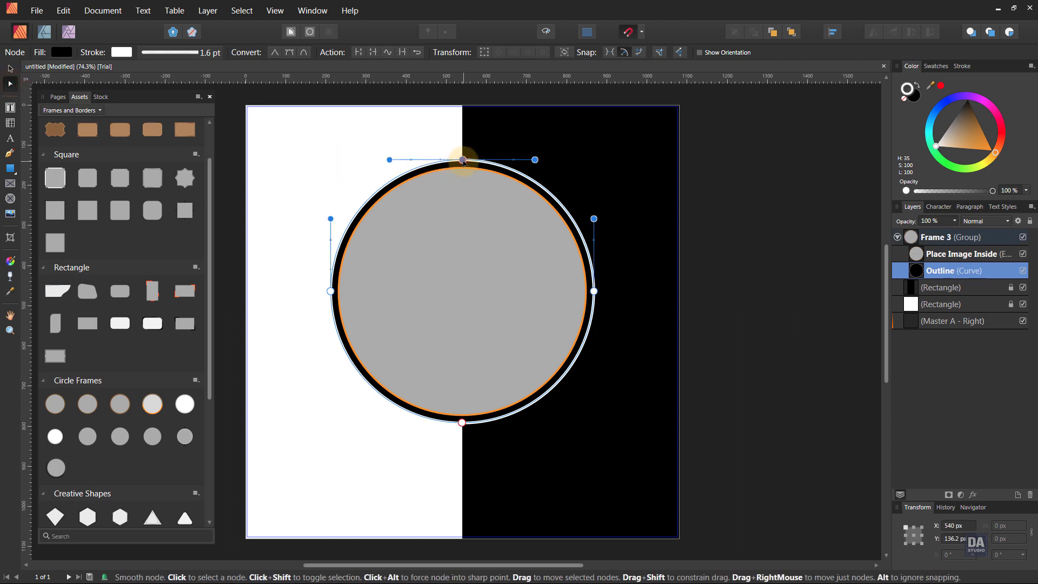
shift+click(462, 422)
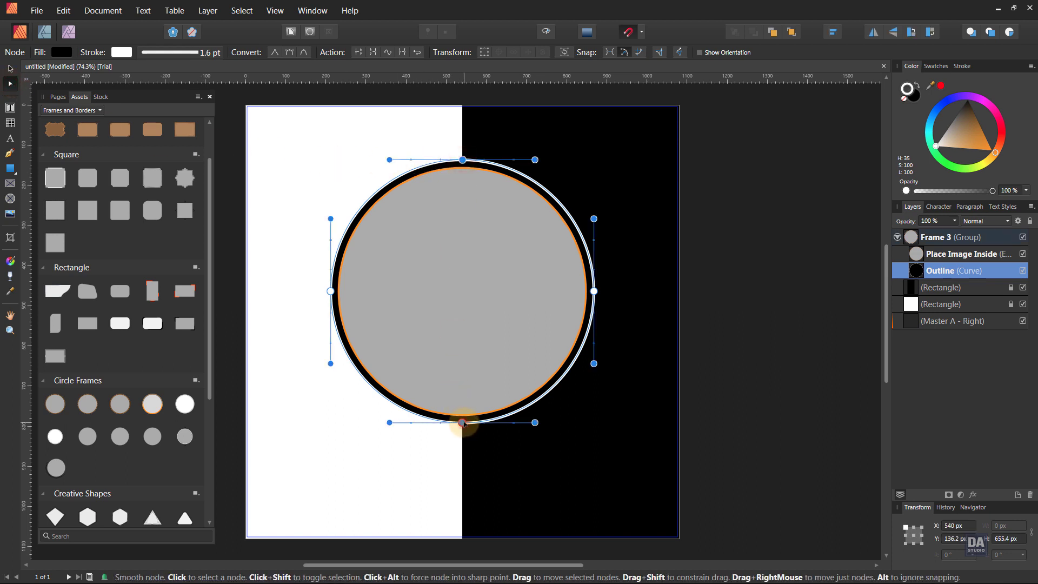
click(358, 53)
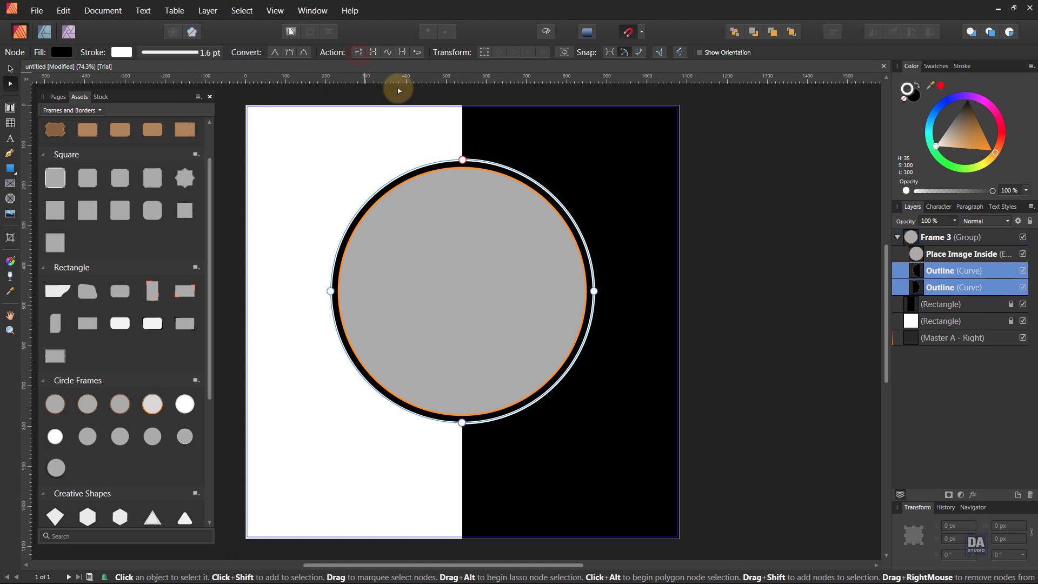
click(937, 273)
click(945, 158)
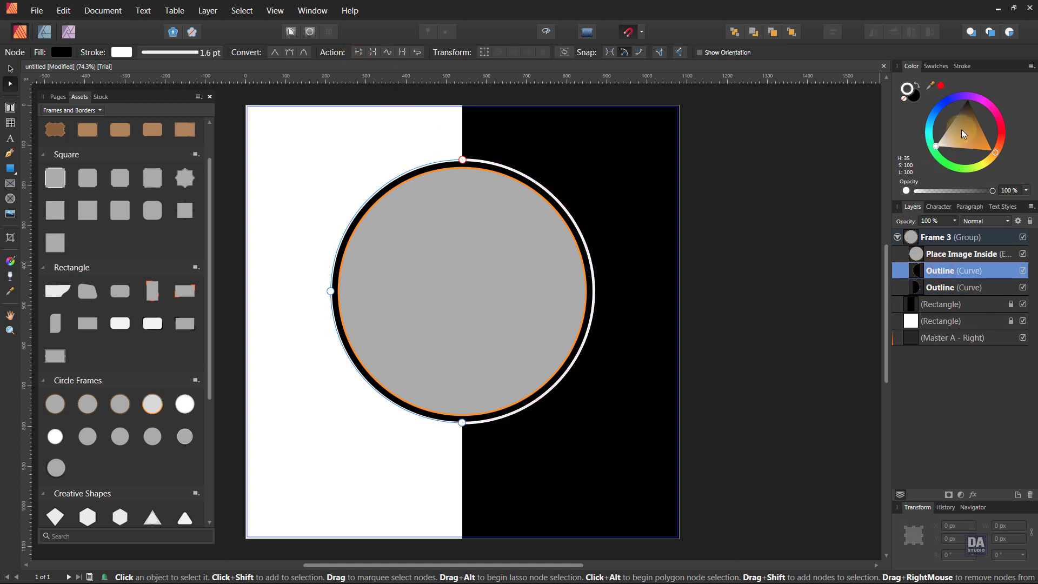
Give one half-ring outline curve a white fill with no stroke.
drag(961, 129, 981, 80)
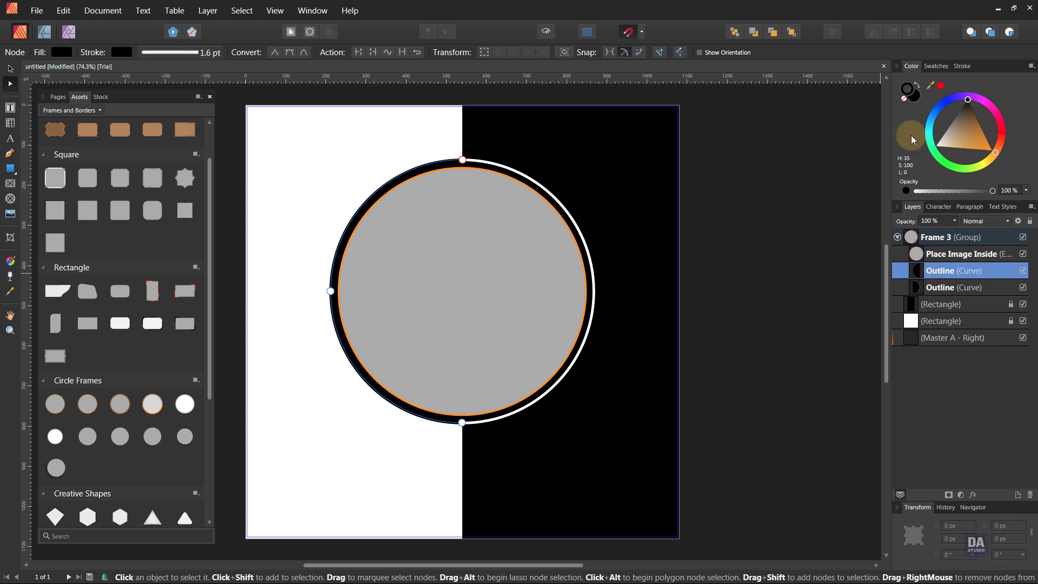
drag(972, 129, 1010, 118)
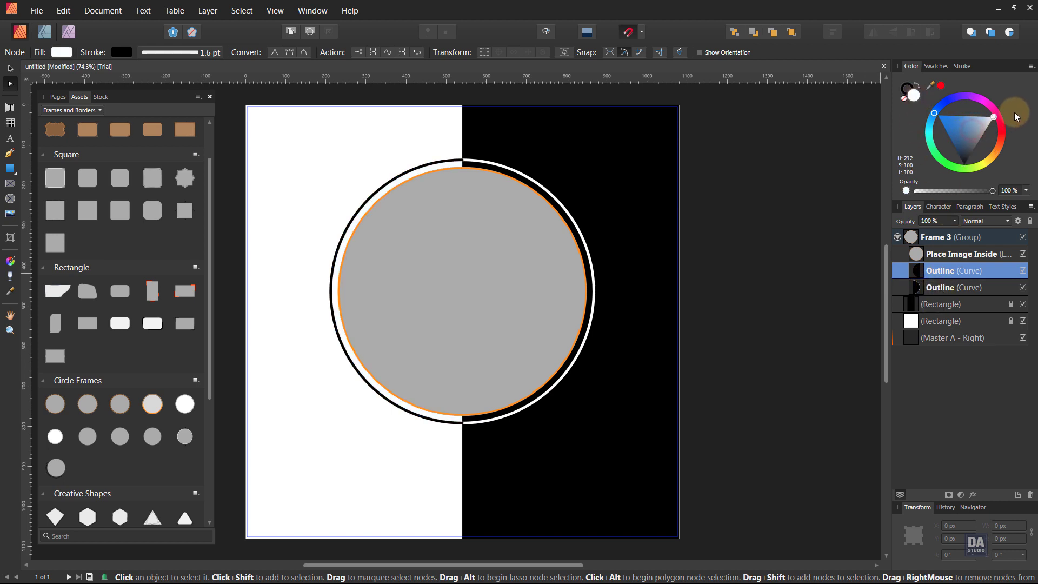
click(782, 264)
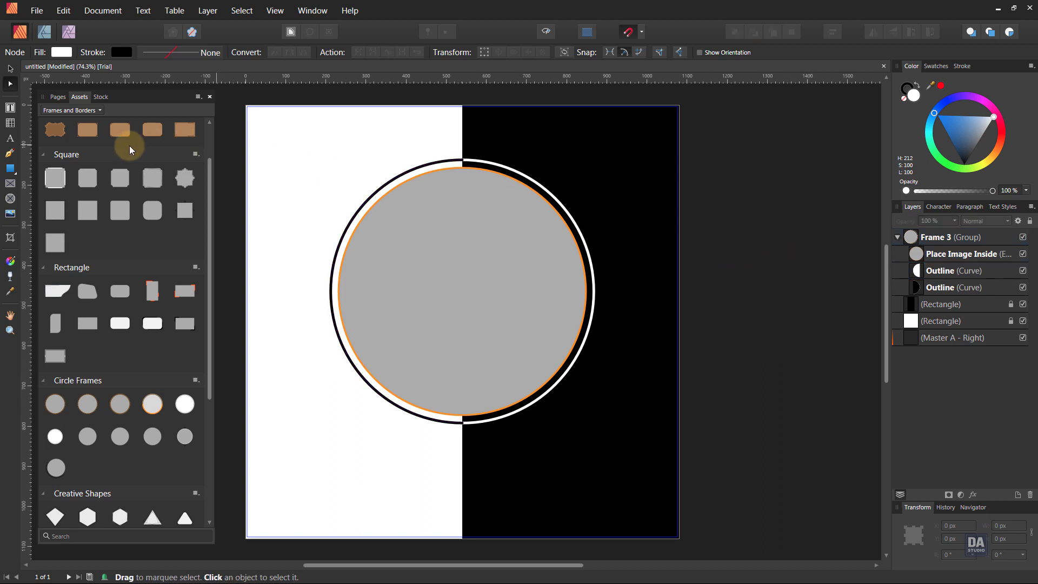
Draw a vertical line on the black half with a white stroke.
click(9, 154)
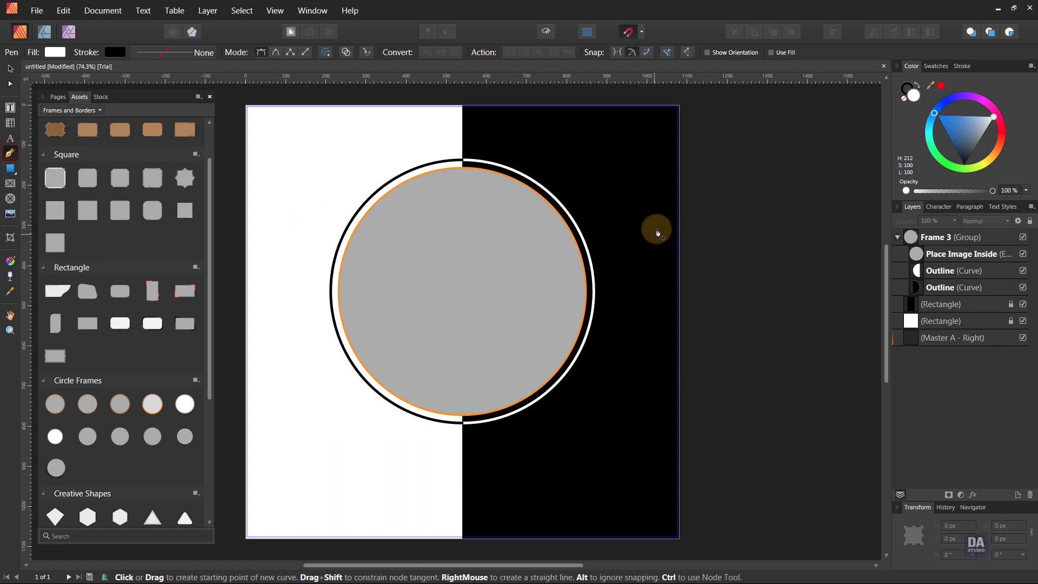
click(650, 211)
click(651, 423)
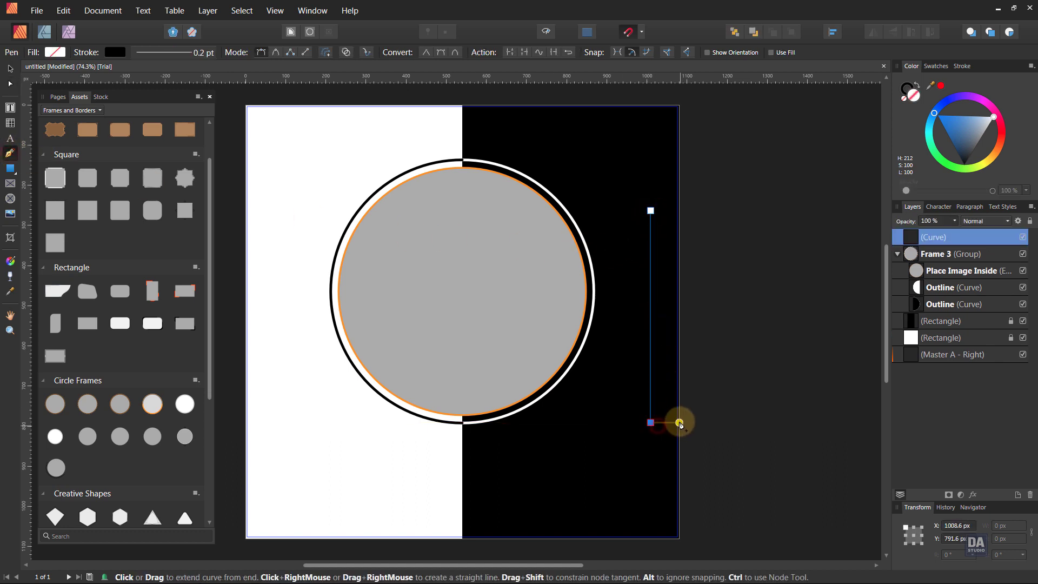
click(10, 69)
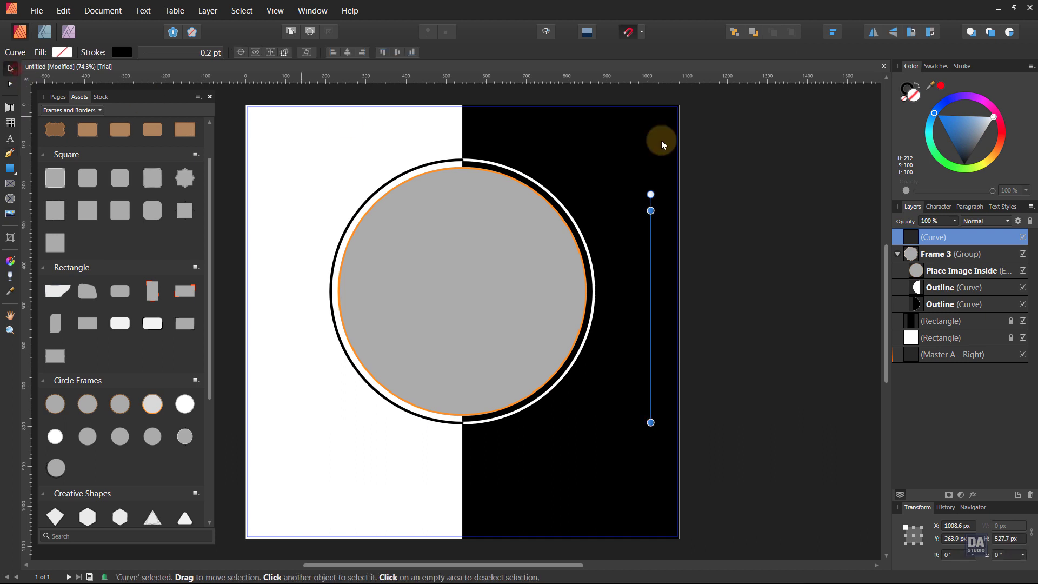
click(936, 146)
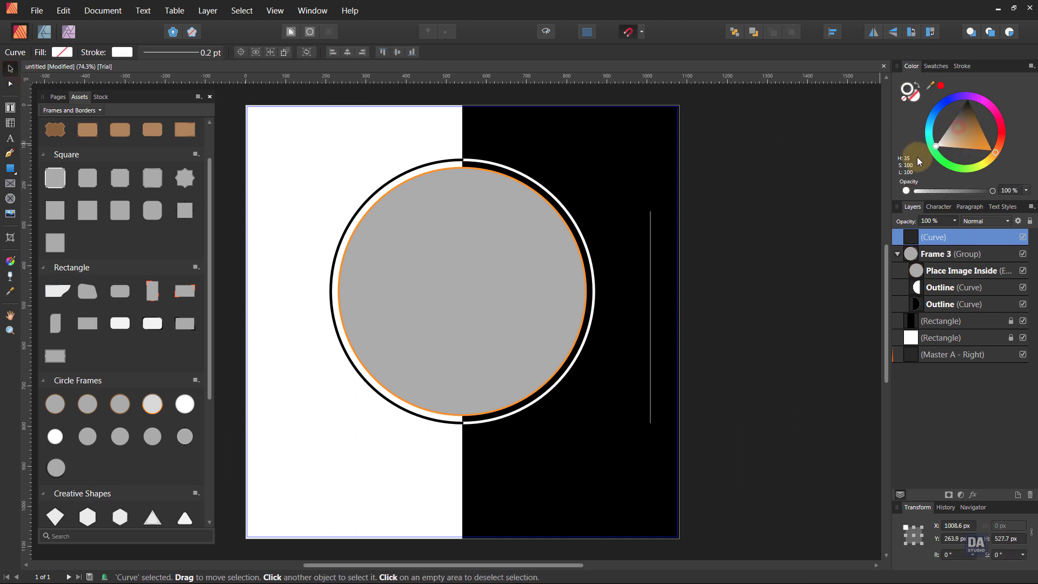
Set the line's stroke to 1.5 pt with Scale with object enabled.
click(936, 66)
scroll(1022, 104, up, 1)
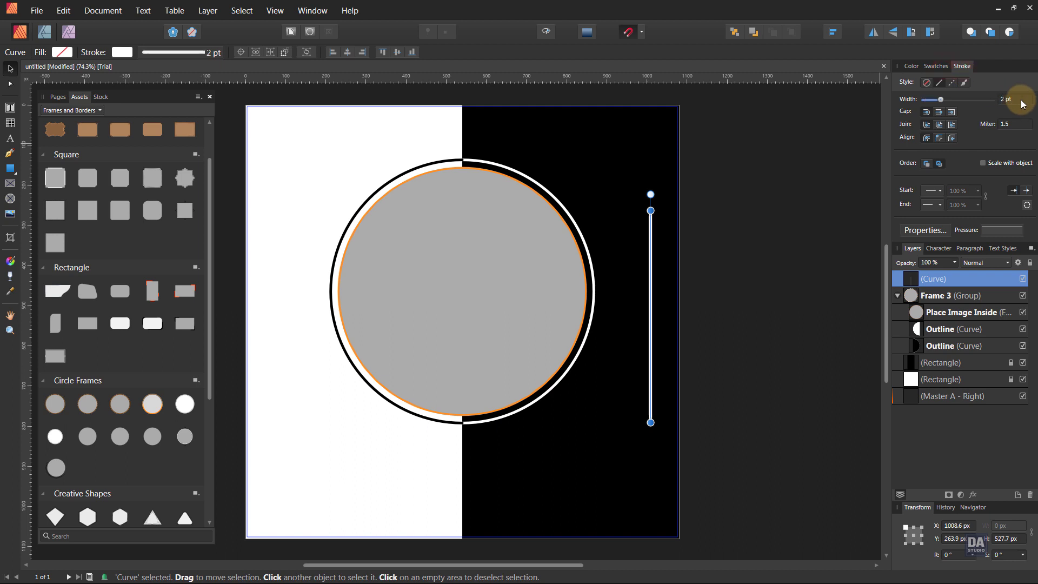
scroll(1022, 104, down, 1)
scroll(1023, 103, up, 1)
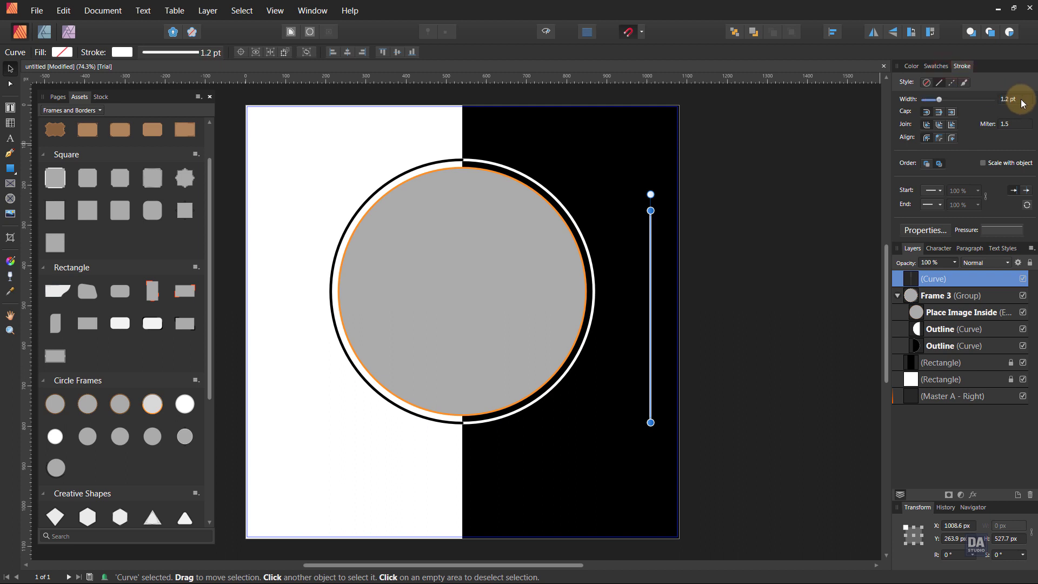
click(1006, 163)
click(754, 244)
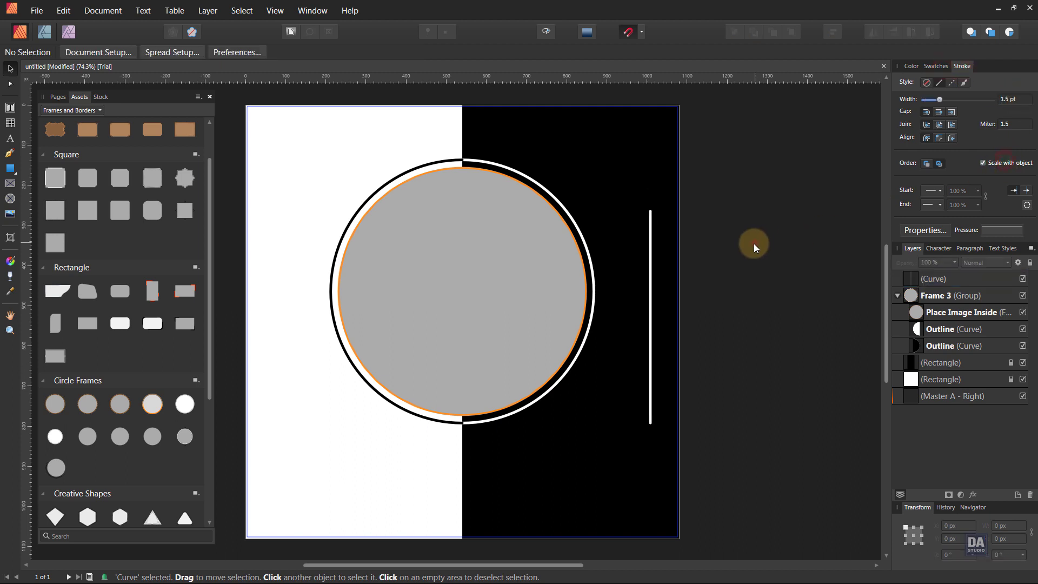
click(651, 238)
Move the line over the circle, duplicate it into 21 evenly spaced stripes, and group them.
mouse_move(649, 235)
mouse_down()
mouse_move(547, 227)
mouse_move(499, 248)
mouse_up()
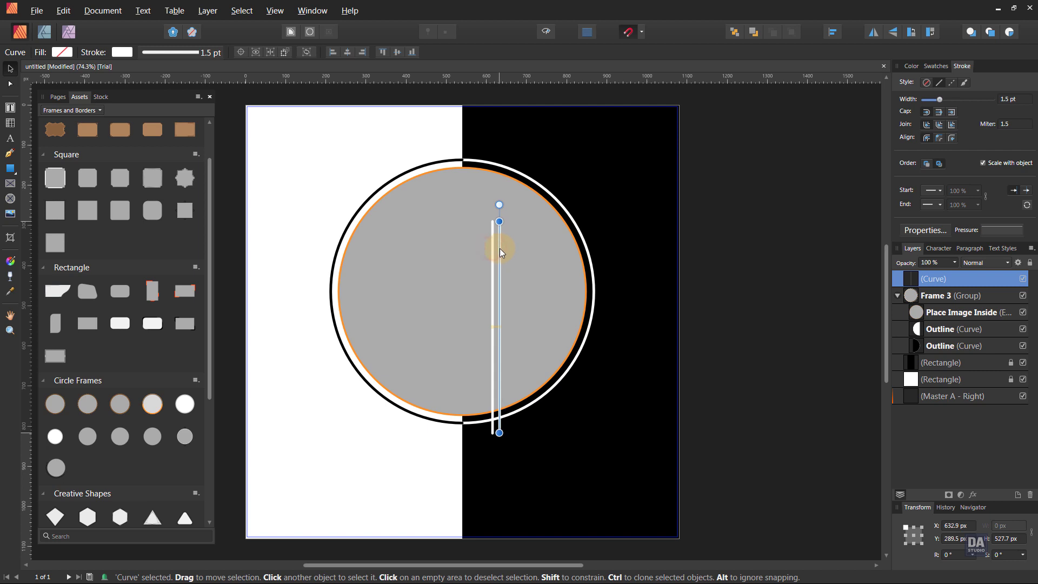
key(ctrl+j)
key(ctrl+j)
key(ctrl+j)
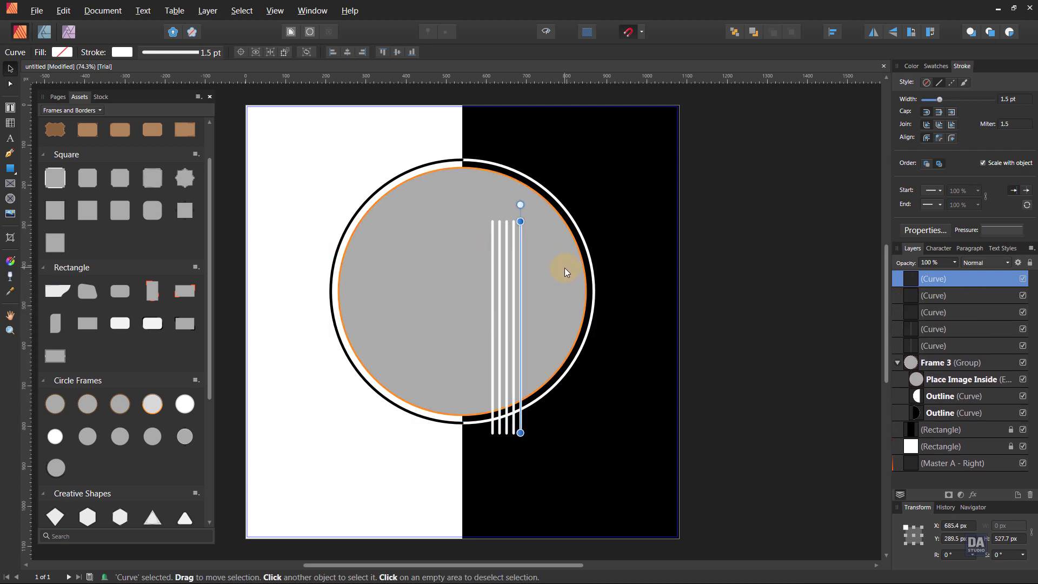
key(ctrl+j)
key(ctrl+j)
key(ctrl+j)
key(ctrl+j)
key(ctrl+j)
key(ctrl+j)
key(ctrl+j)
key(ctrl+j)
key(ctrl+j)
key(ctrl+j)
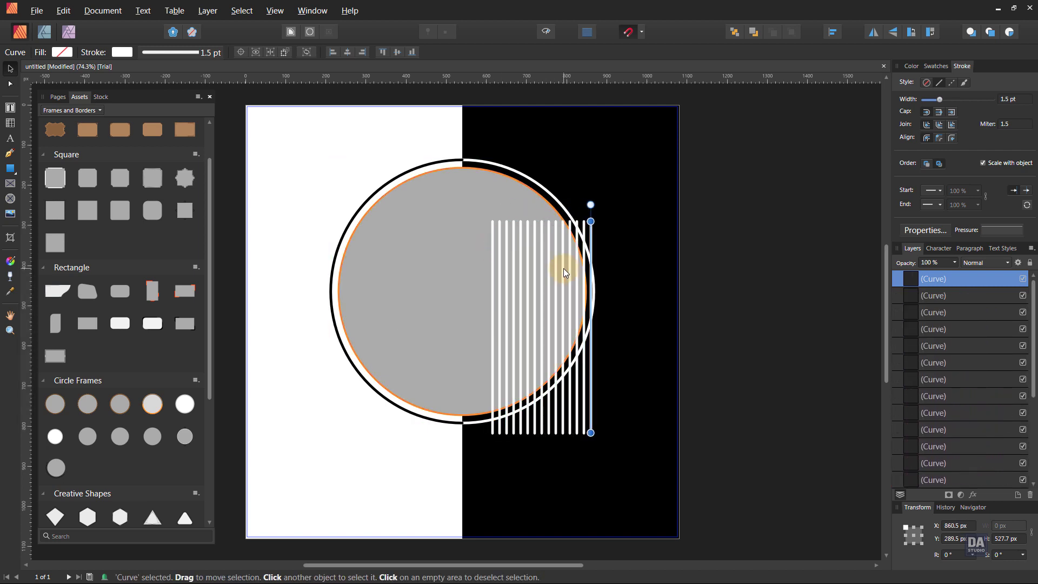
key(ctrl+j)
key(ctrl+j)
key(ctrl+j)
key(ctrl+j)
key(ctrl+j)
key(ctrl+j)
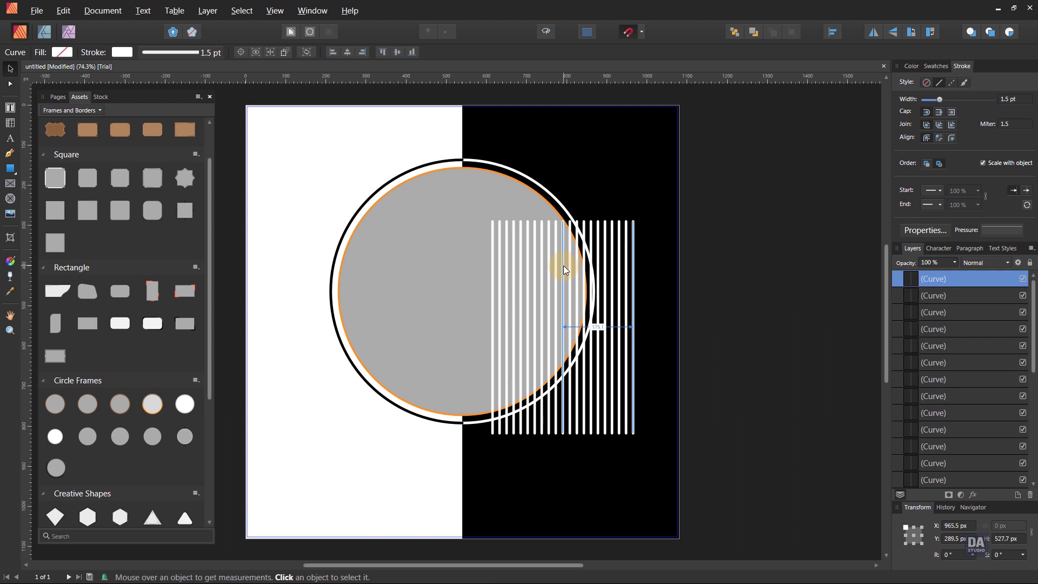
click(731, 239)
click(951, 276)
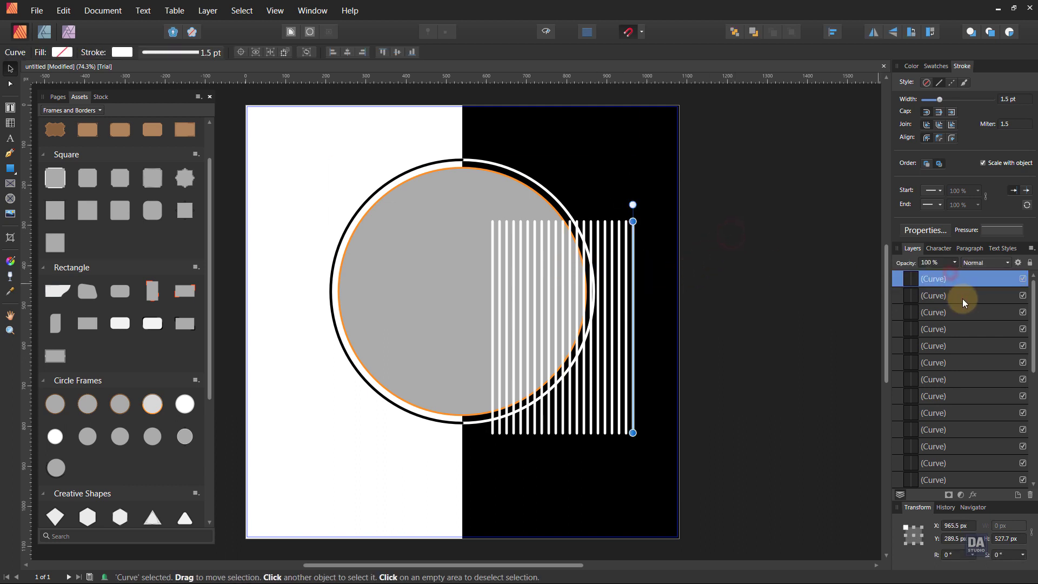
scroll(971, 316, down, 3)
shift+click(949, 411)
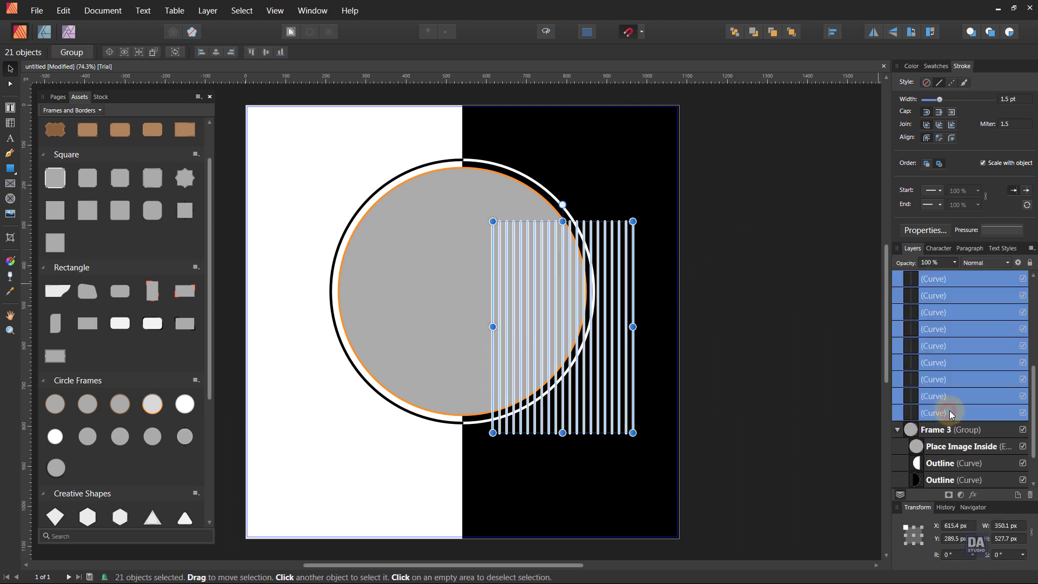
right_click(950, 410)
click(926, 268)
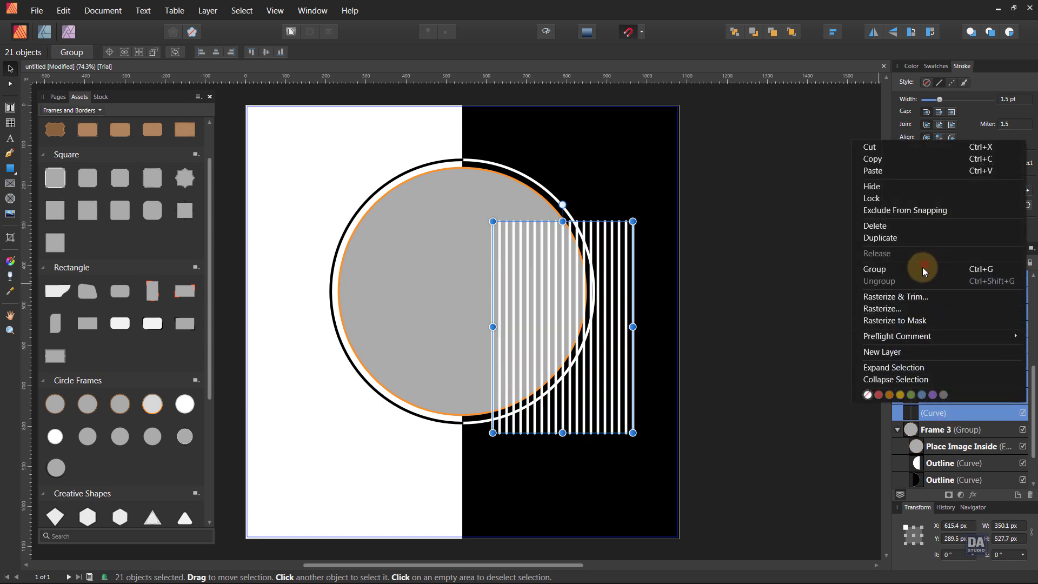
Rotate the stripe group about 42° and stretch it diagonally across the circle and page.
drag(644, 428, 679, 352)
drag(644, 415, 741, 524)
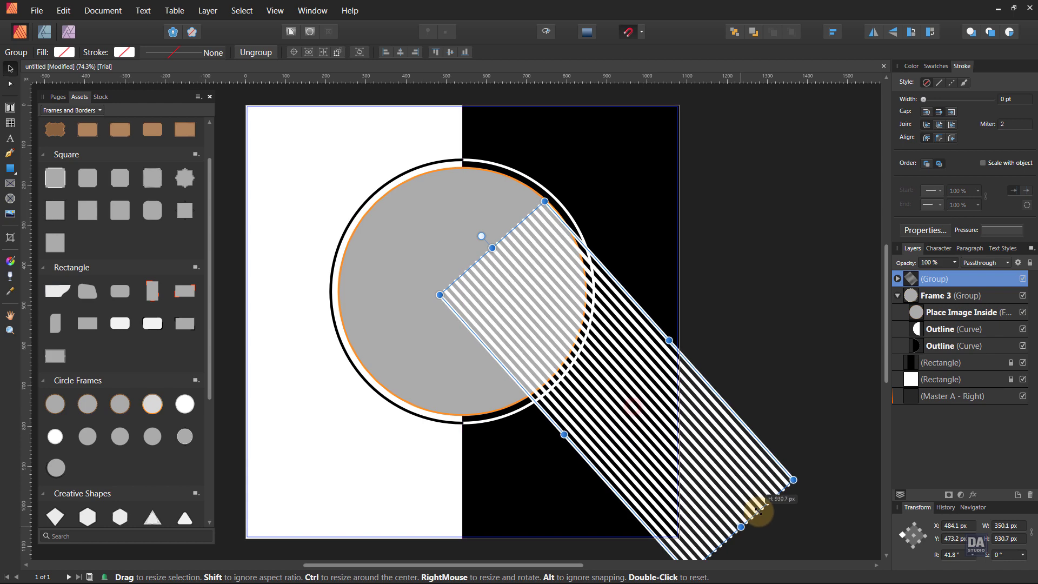
drag(493, 246, 406, 152)
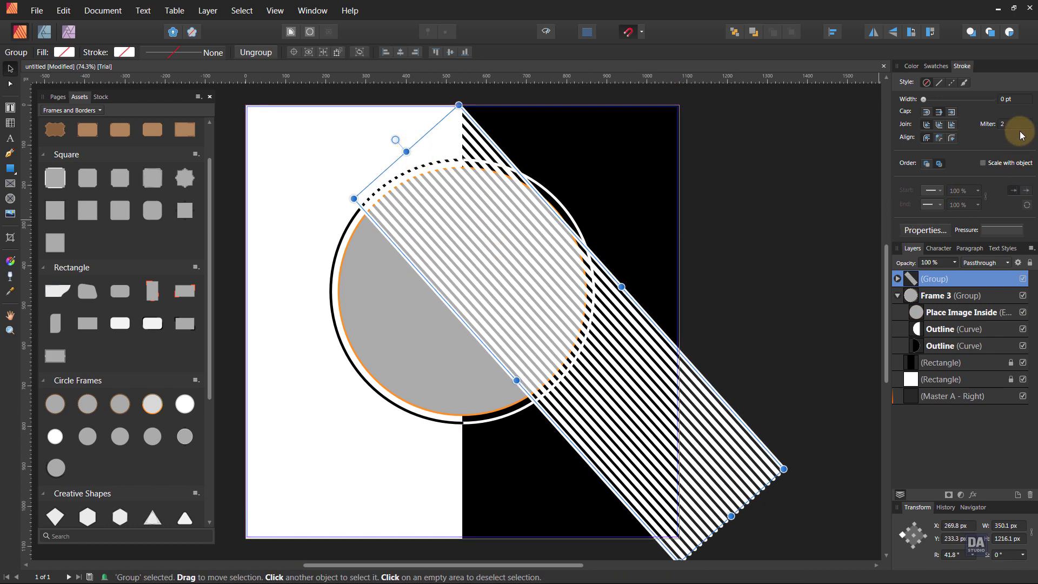
Select all 21 stripe lines and thin their strokes from 2.7 pt to about 1.3 pt.
click(898, 278)
click(933, 295)
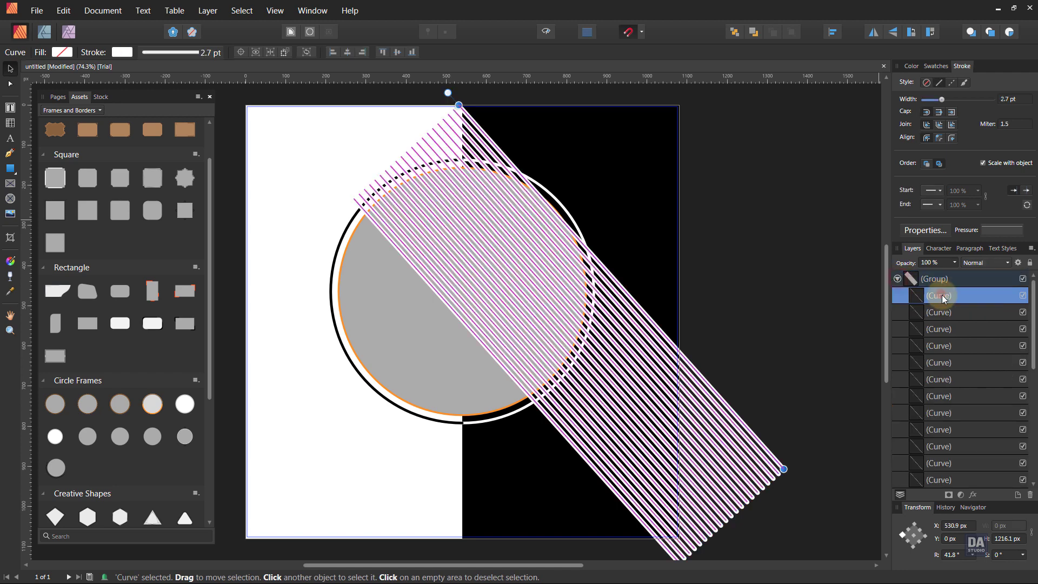
scroll(947, 352, down, 5)
shift+click(950, 362)
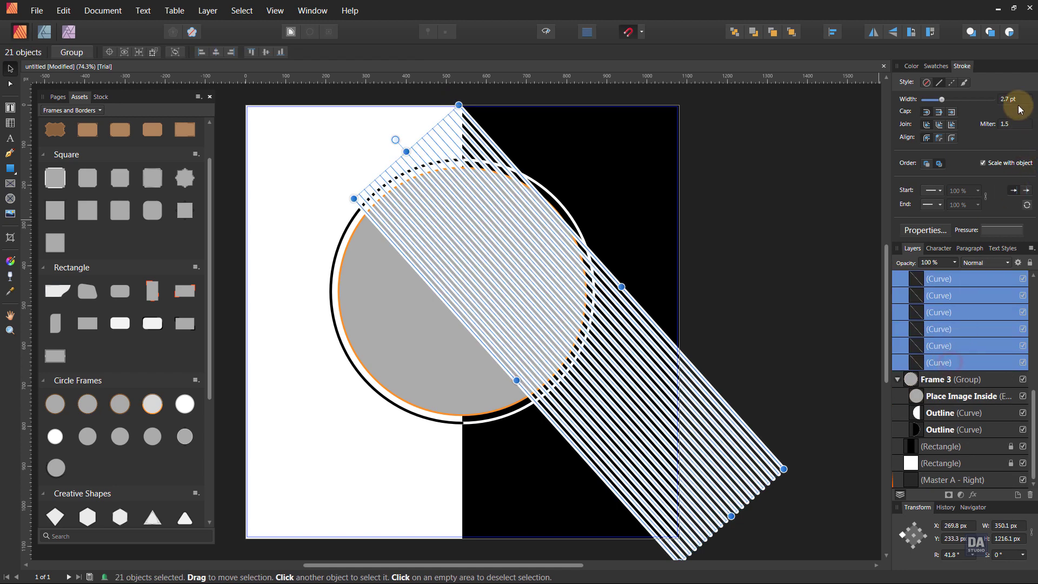
scroll(1018, 105, down, 2)
scroll(1017, 105, down, 3)
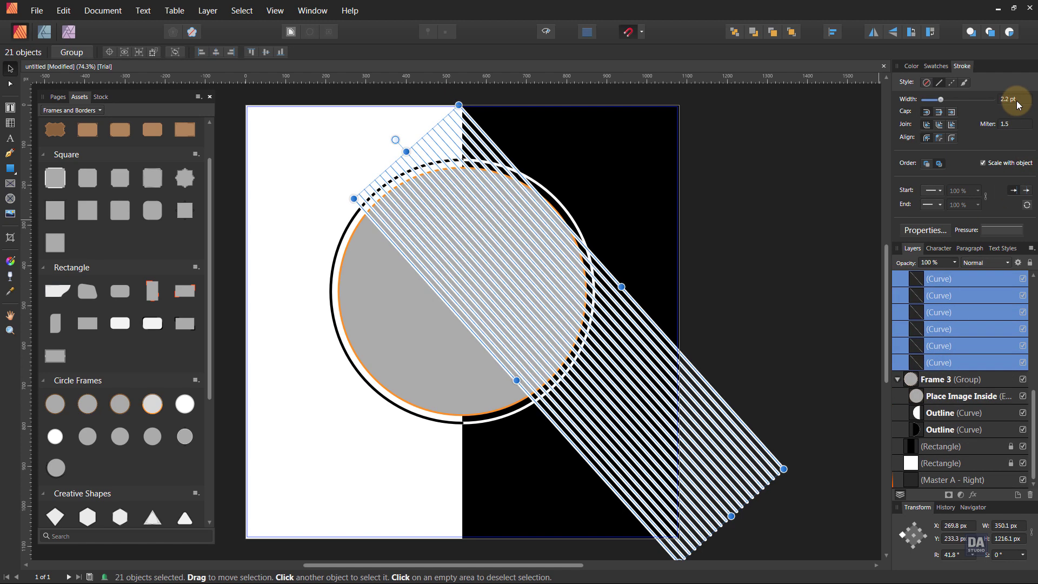
scroll(1017, 105, down, 2)
scroll(1017, 105, down, 4)
scroll(1017, 105, down, 1)
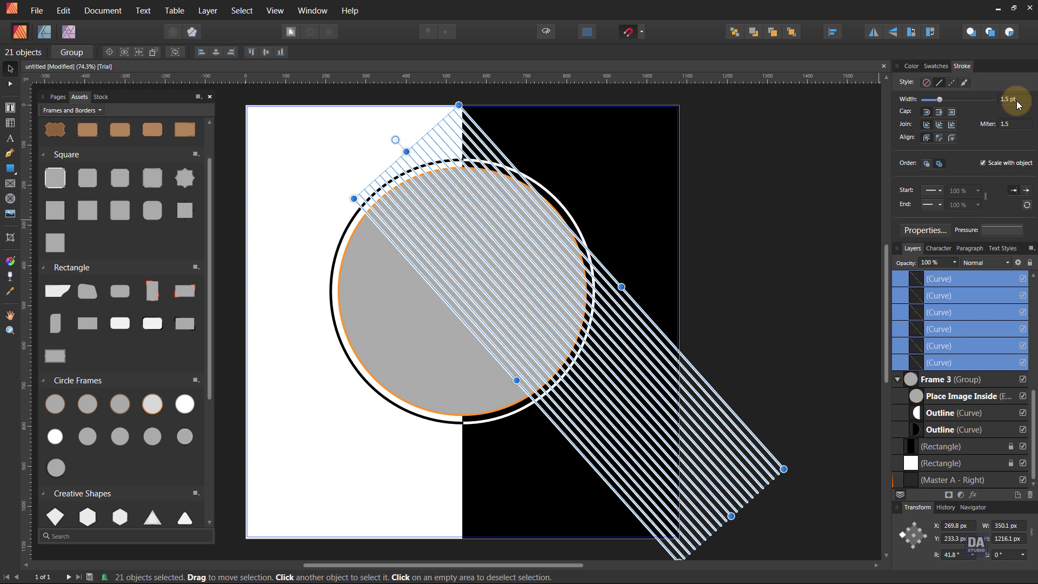
scroll(1017, 105, down, 2)
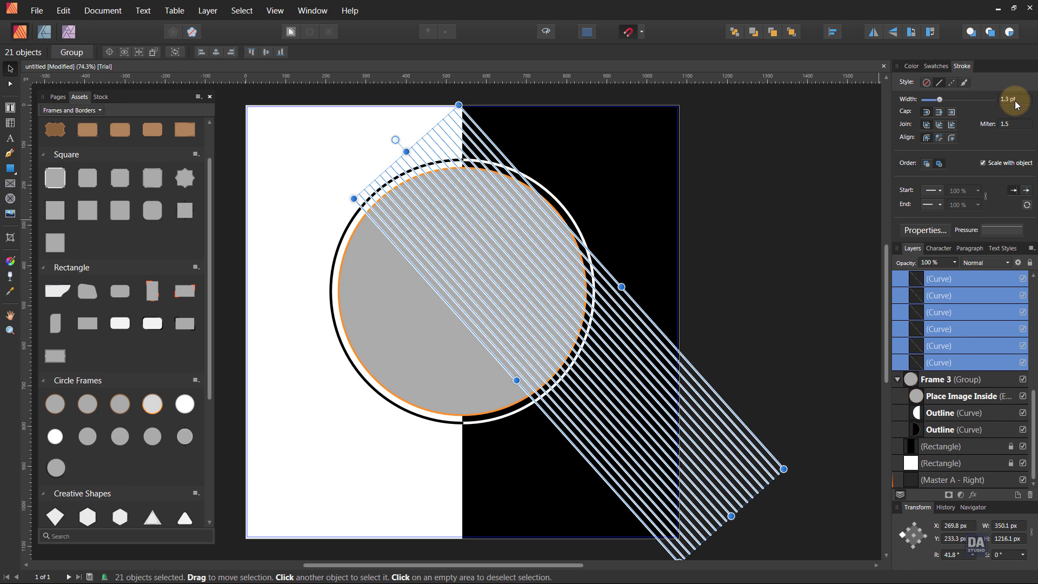
scroll(1018, 105, down, 3)
Reselect the stripe group and collapse its contents in Layers.
click(807, 274)
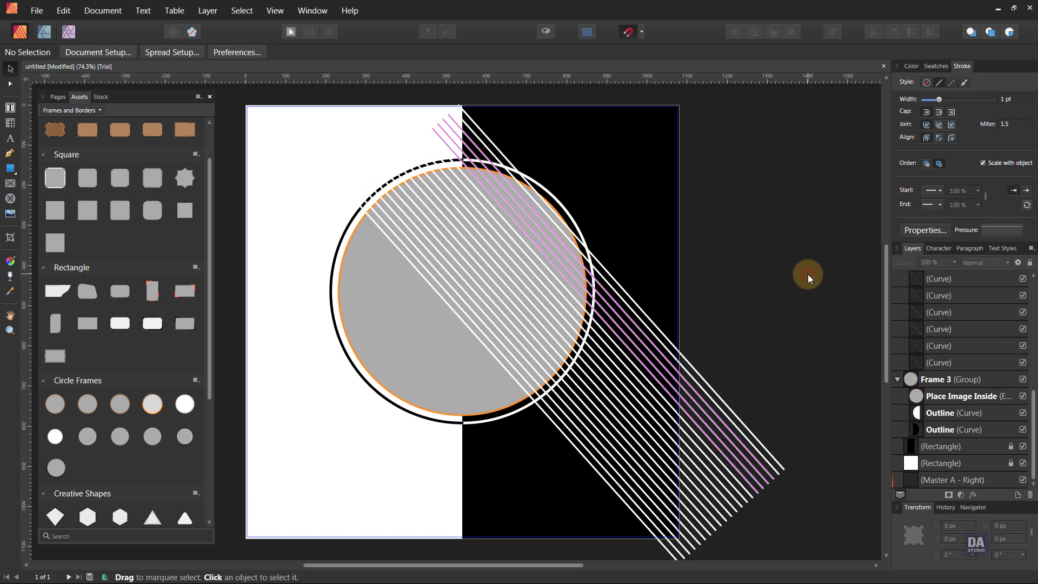
click(711, 408)
scroll(952, 335, up, 3)
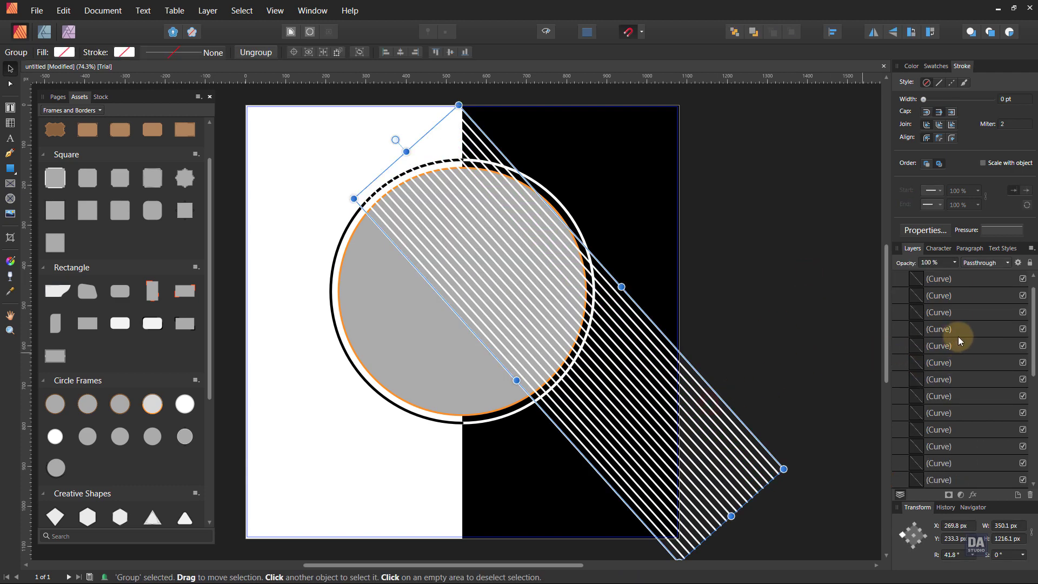
scroll(919, 303, up, 2)
click(899, 279)
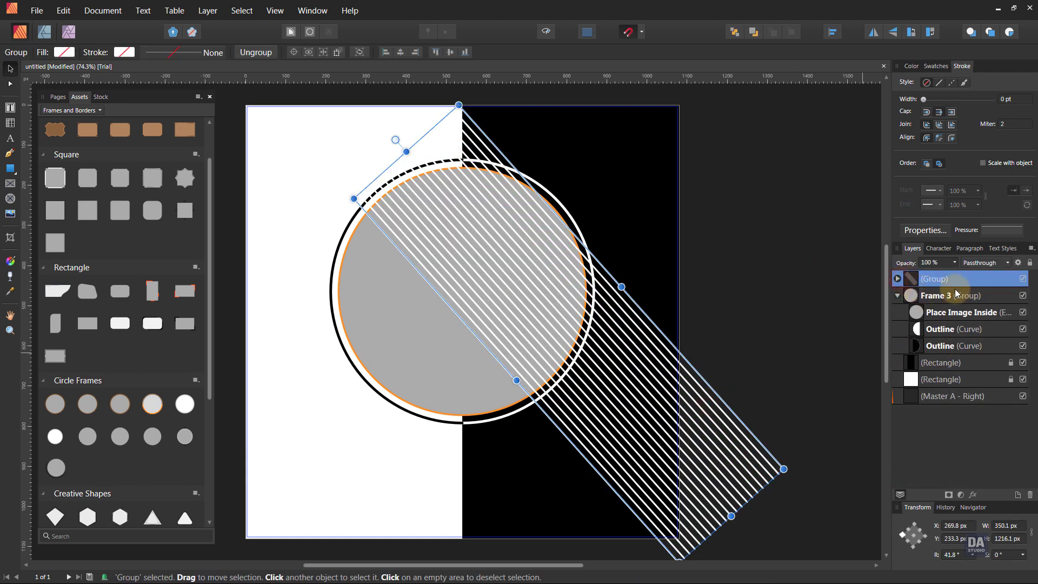
Clip the stripe group inside the black rectangle and shift it up-left within the right half.
drag(971, 284, 957, 313)
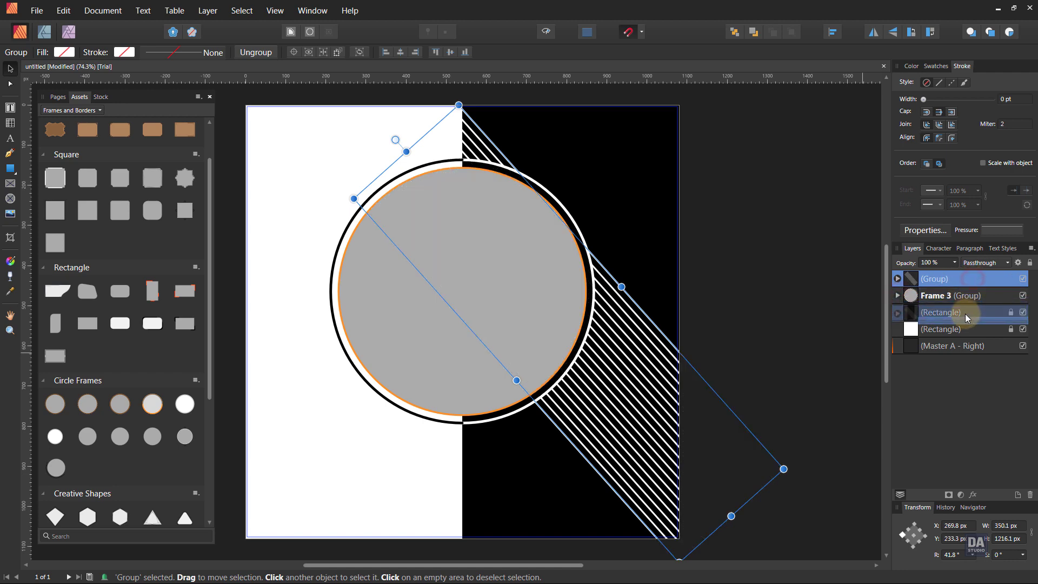
click(792, 362)
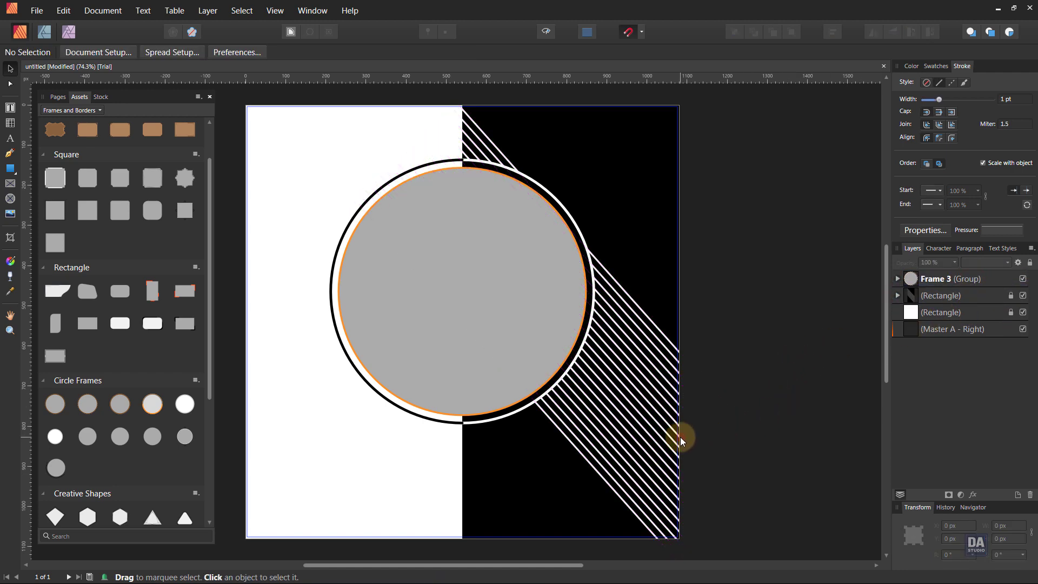
click(898, 295)
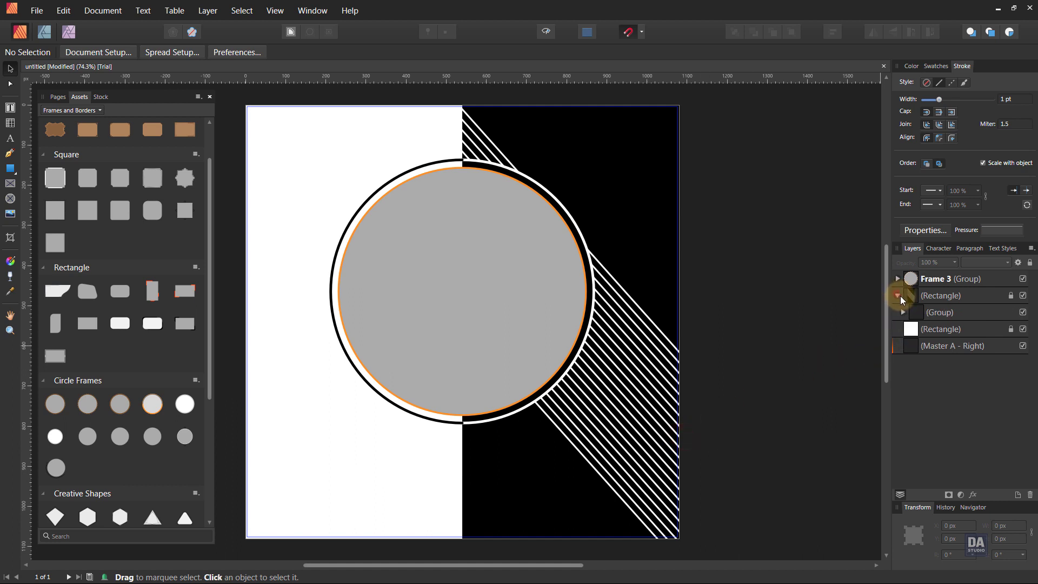
click(929, 313)
drag(680, 442, 670, 424)
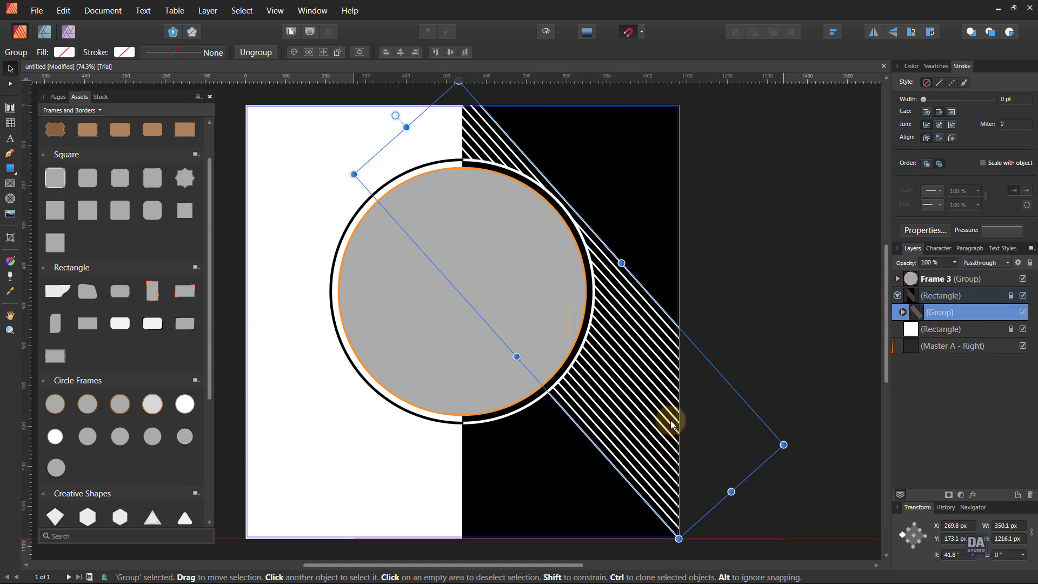
click(780, 363)
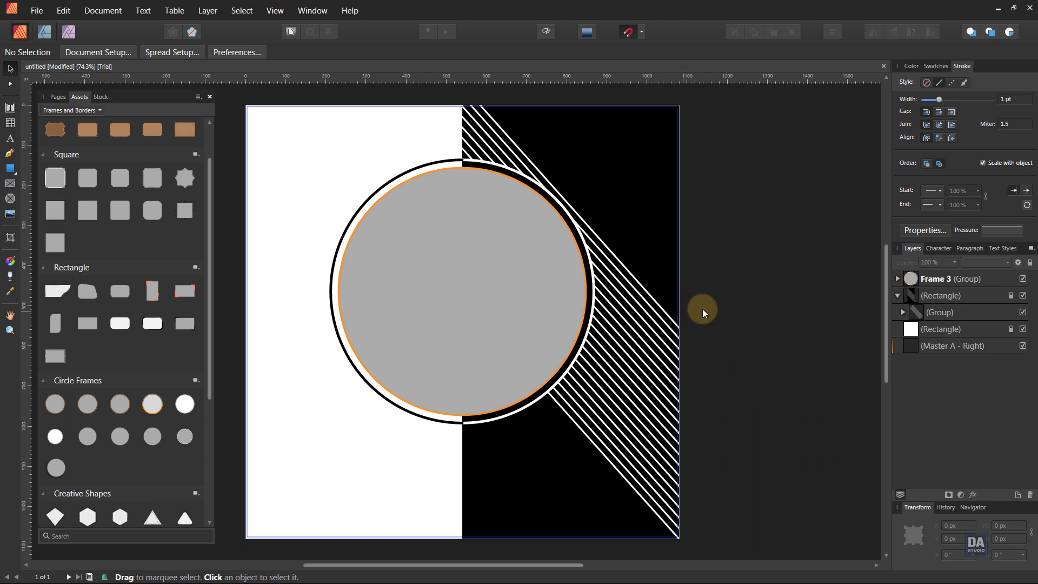
drag(747, 324, 653, 339)
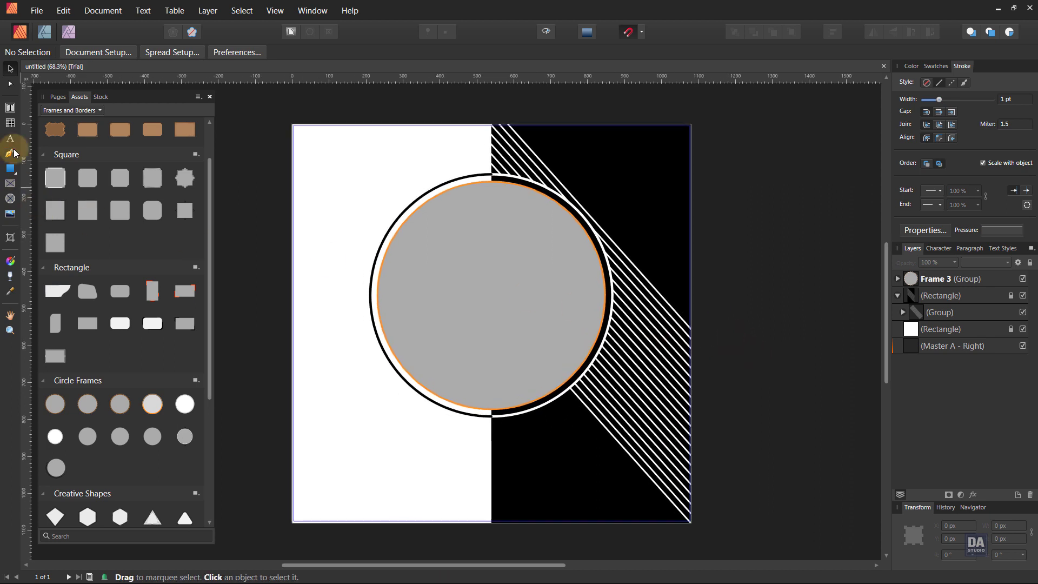
Draw a vertical black line left of the circle with a 2-4 dashed 1.4 pt stroke.
click(15, 153)
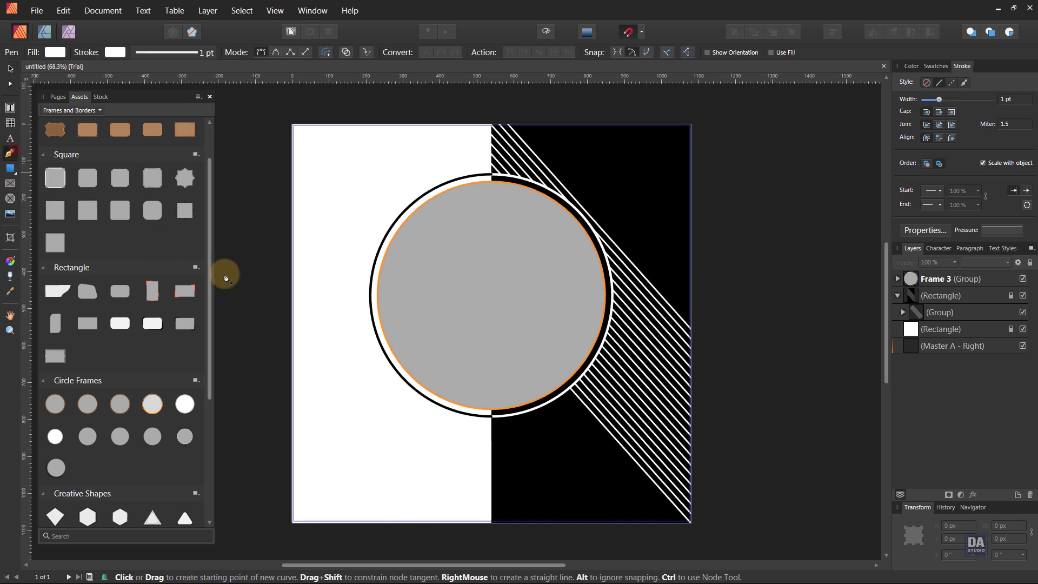
click(314, 256)
click(314, 387)
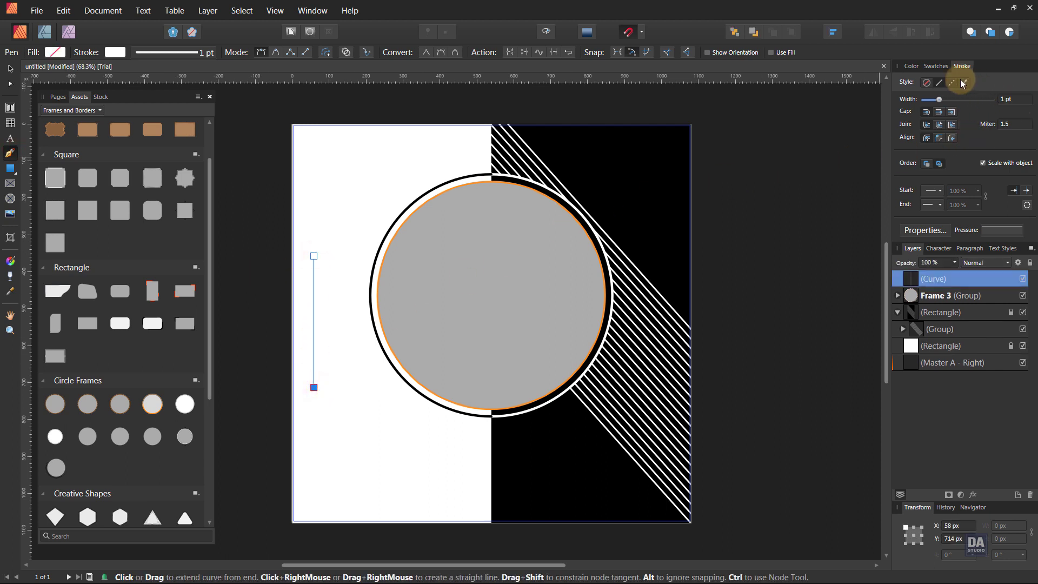
click(936, 66)
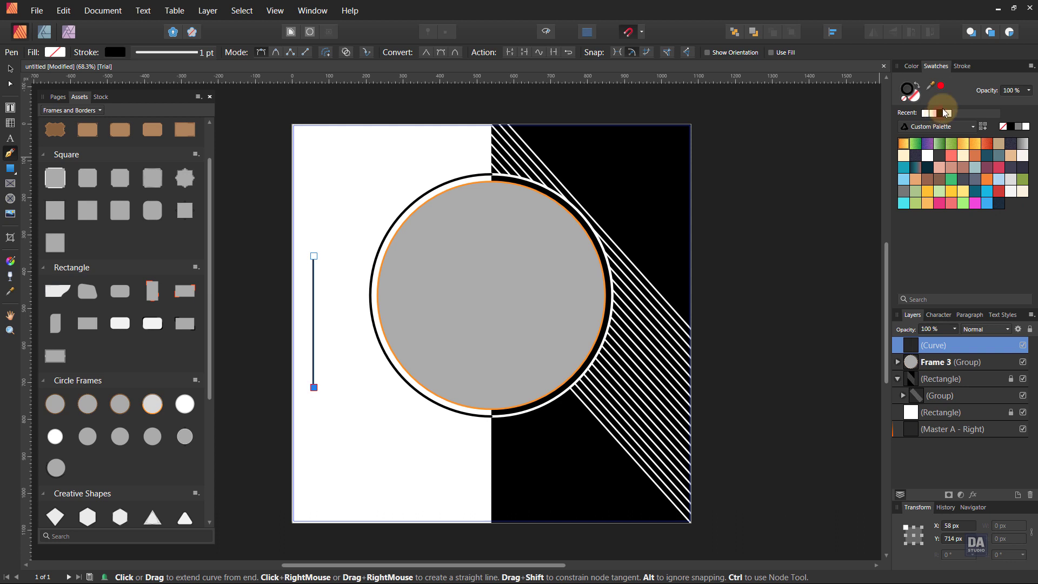
click(962, 66)
click(951, 83)
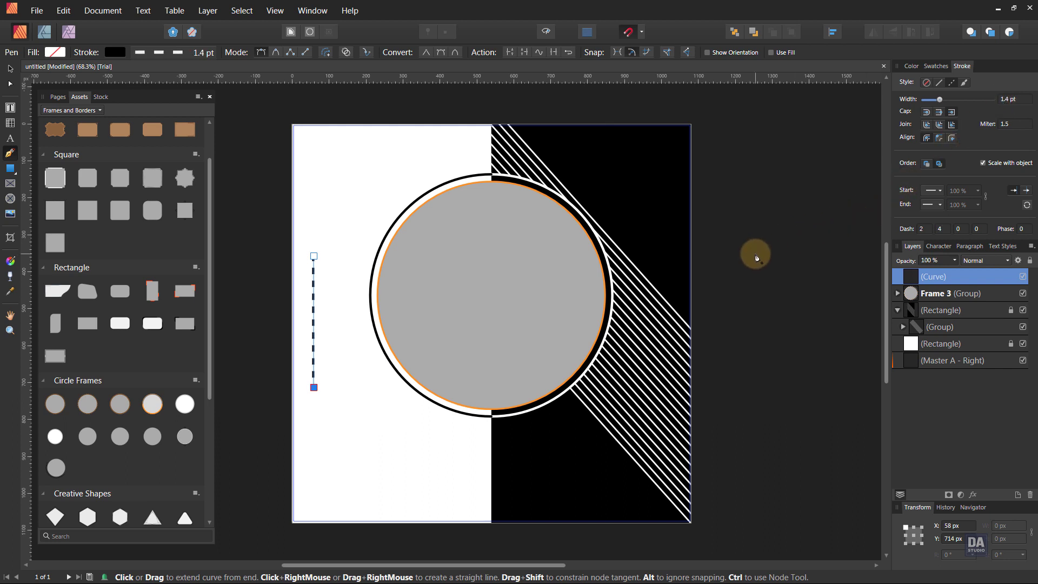
Clone the dashed line sideways and repeat with Ctrl+J to make four evenly spaced columns.
key(v)
drag(312, 326, 307, 320)
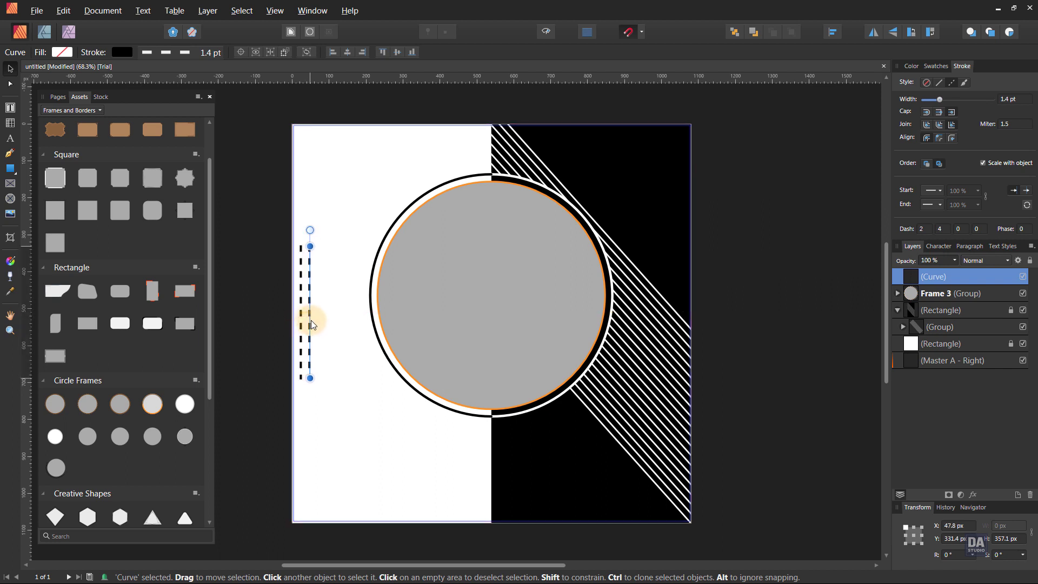
drag(314, 323, 318, 326)
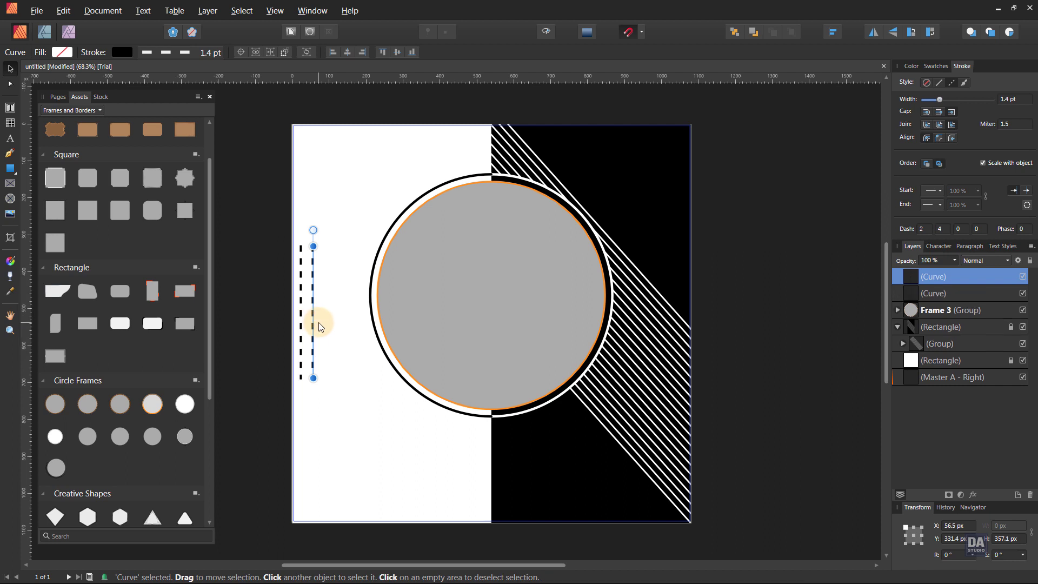
key(ctrl+j)
key(ctrl+j)
click(705, 342)
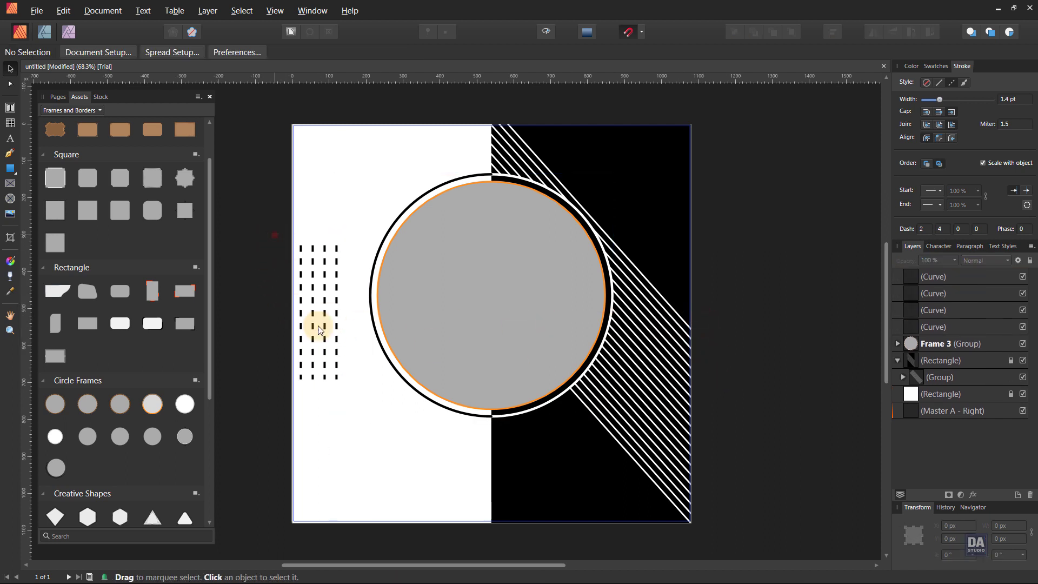
Shift the four dashed columns slightly right and shorten them evenly to about 310 px tall.
drag(274, 234, 356, 404)
drag(323, 364, 329, 364)
click(240, 364)
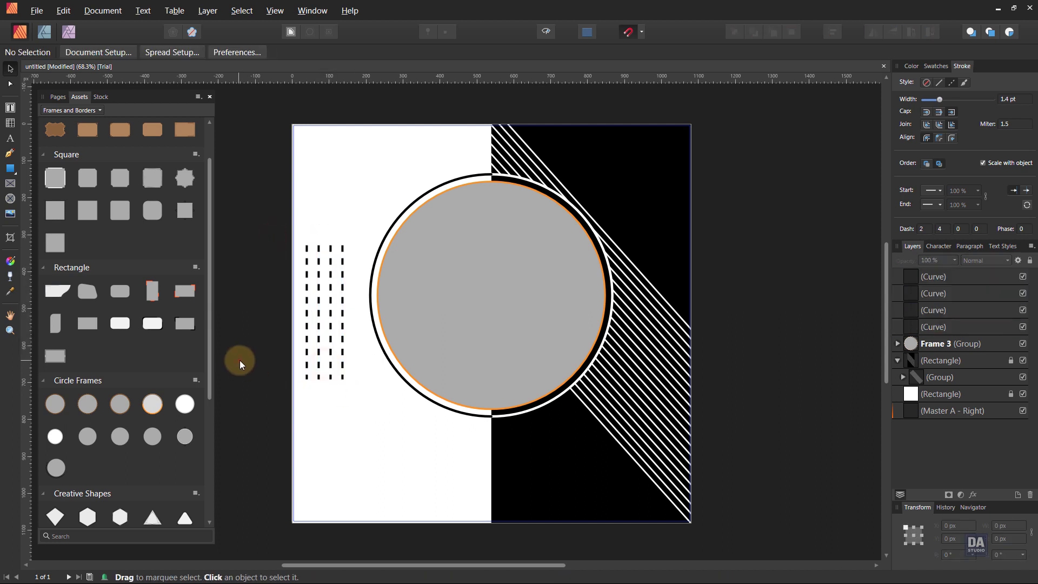
drag(275, 221, 388, 415)
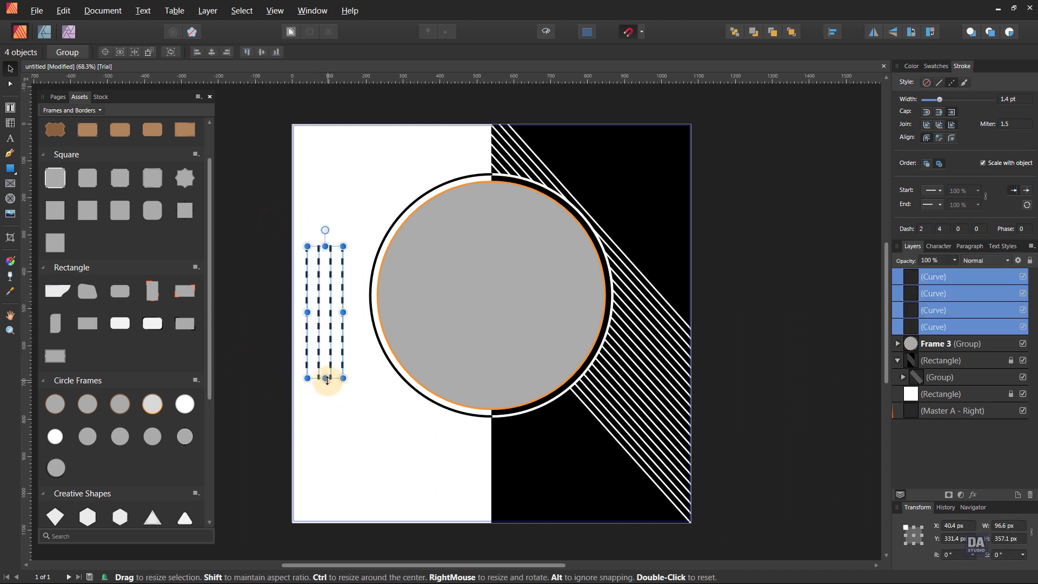
drag(327, 377, 326, 372)
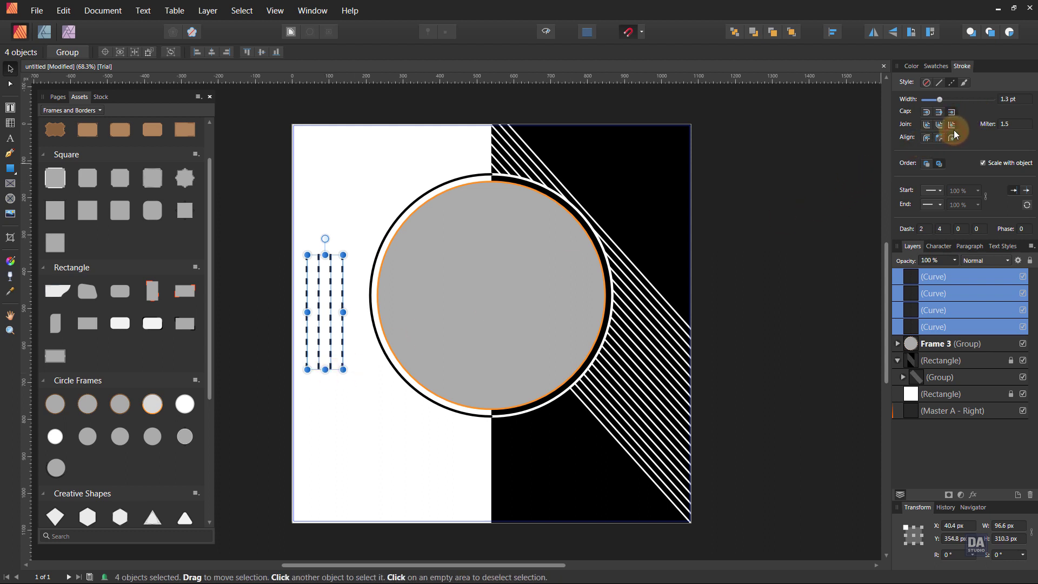
click(848, 243)
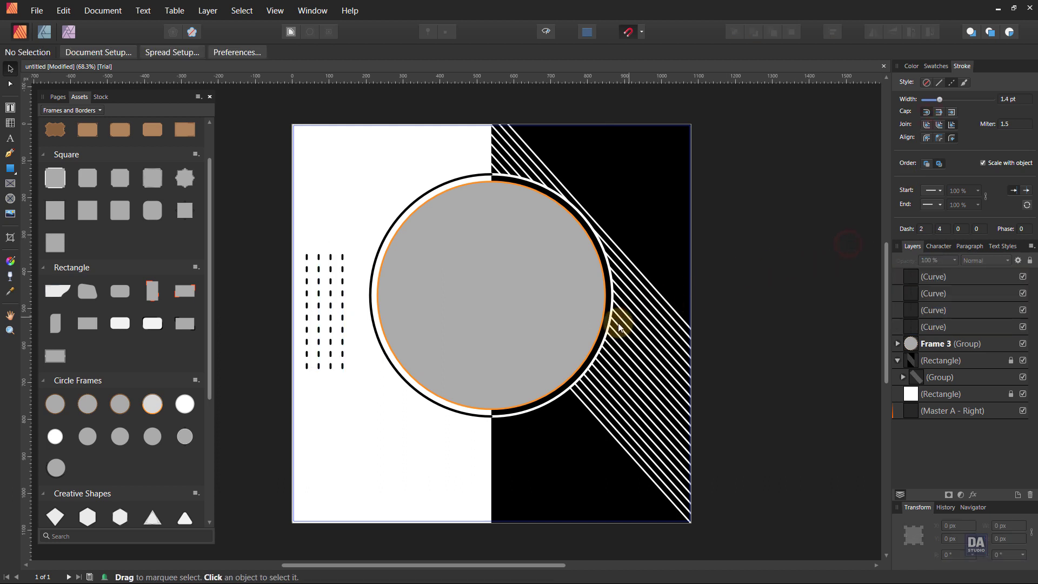
Place the white Design Art Studio sample logo, about 163 px wide, in the black half's top-right corner.
scroll(589, 399, down, 1)
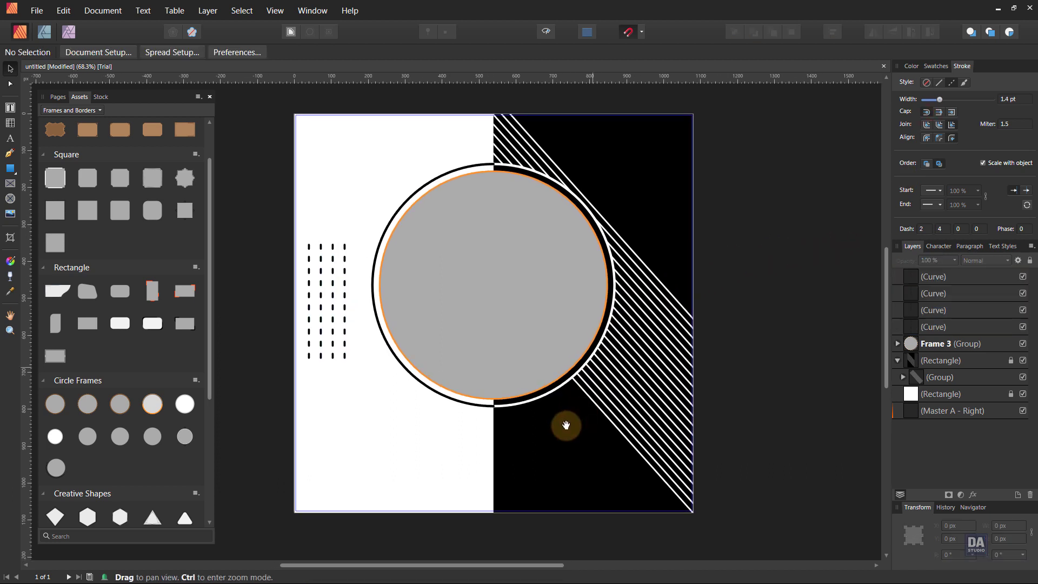
drag(568, 447, 568, 480)
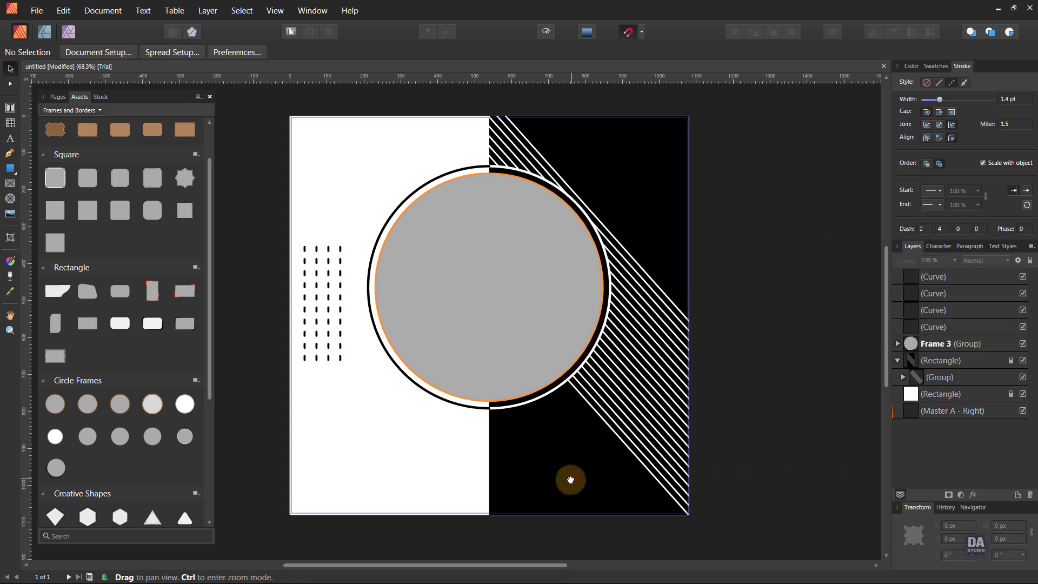
click(92, 115)
click(80, 123)
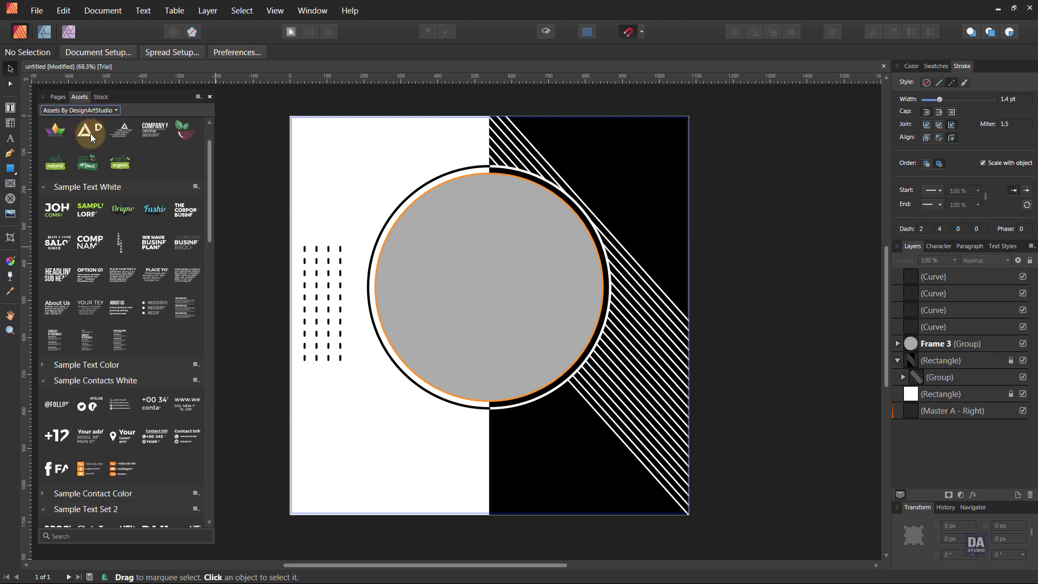
scroll(91, 138, up, 2)
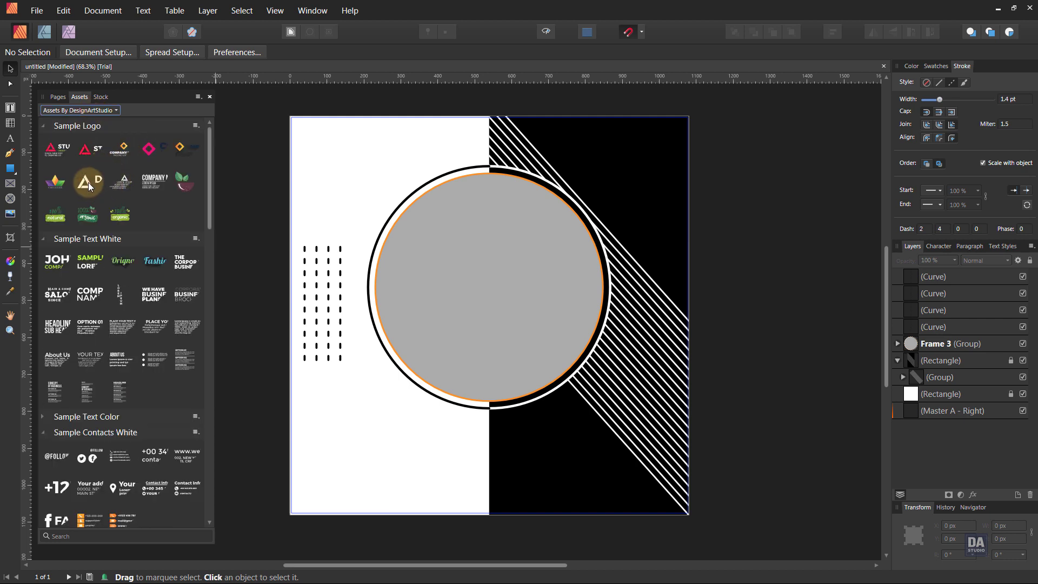
mouse_move(90, 187)
mouse_down()
mouse_move(554, 163)
mouse_move(636, 140)
mouse_up()
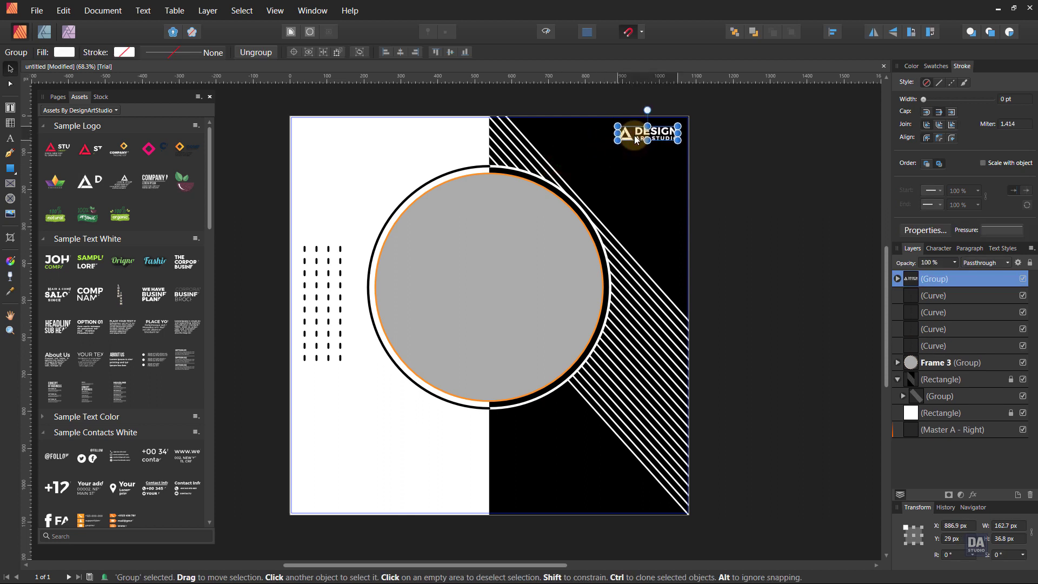
click(770, 176)
drag(722, 222, 720, 225)
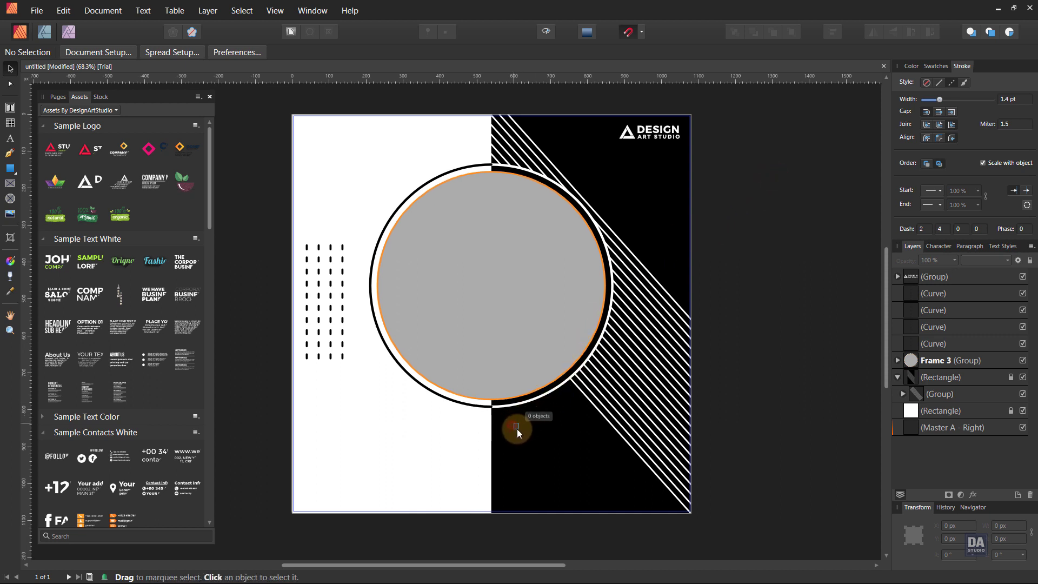
Add the NEW ARRIVALS text asset to the page and retype it as 'FASHION SALE'.
drag(504, 423, 504, 427)
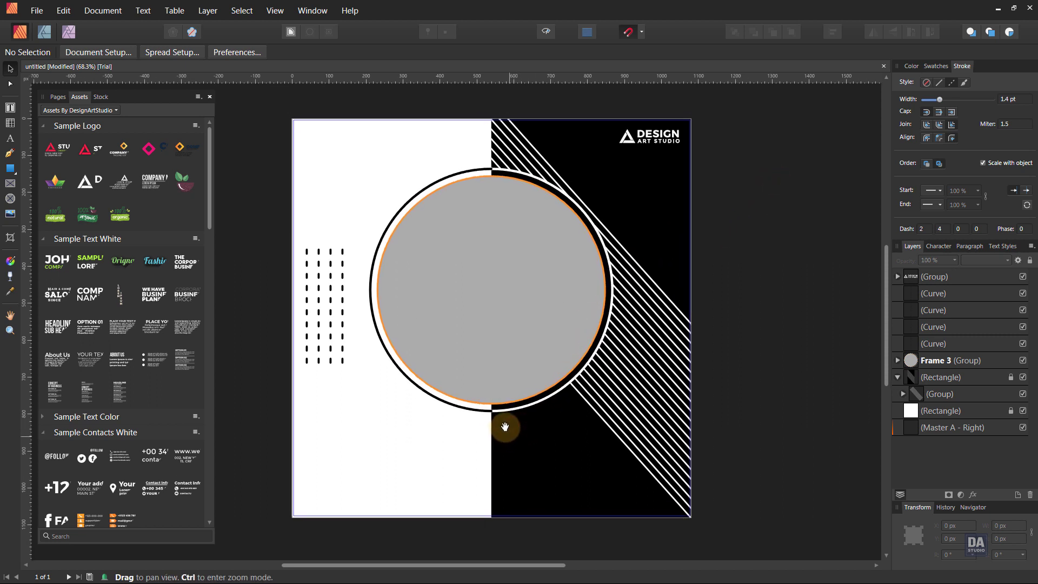
scroll(180, 404, down, 2)
scroll(180, 409, down, 5)
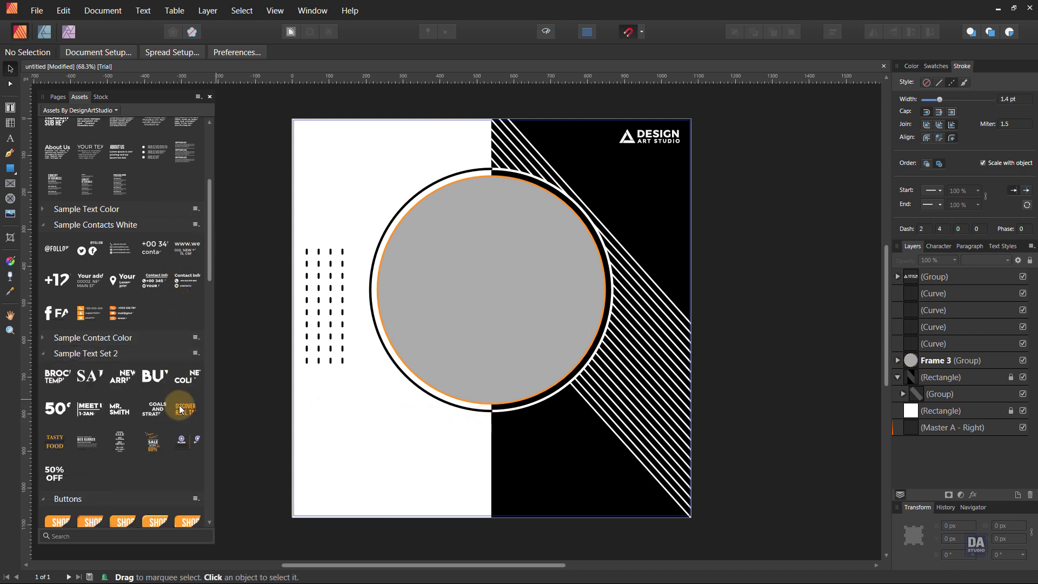
scroll(180, 409, down, 1)
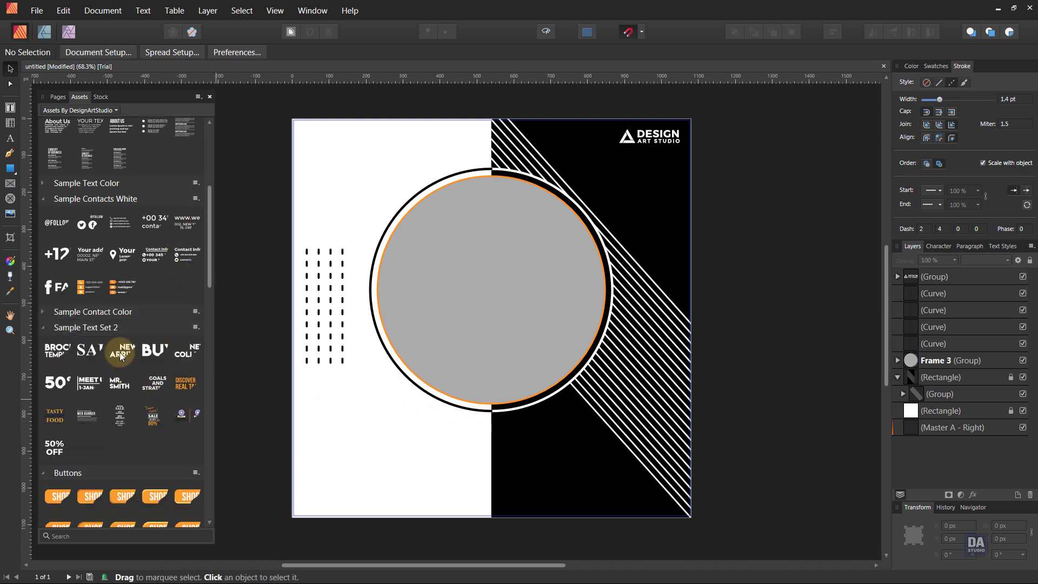
drag(121, 354, 431, 317)
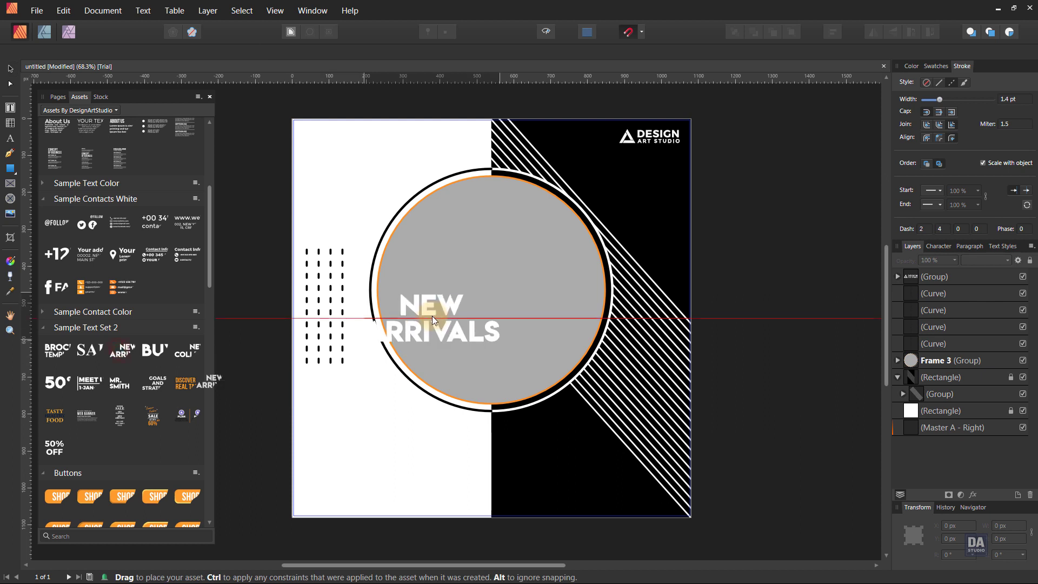
double_click(434, 313)
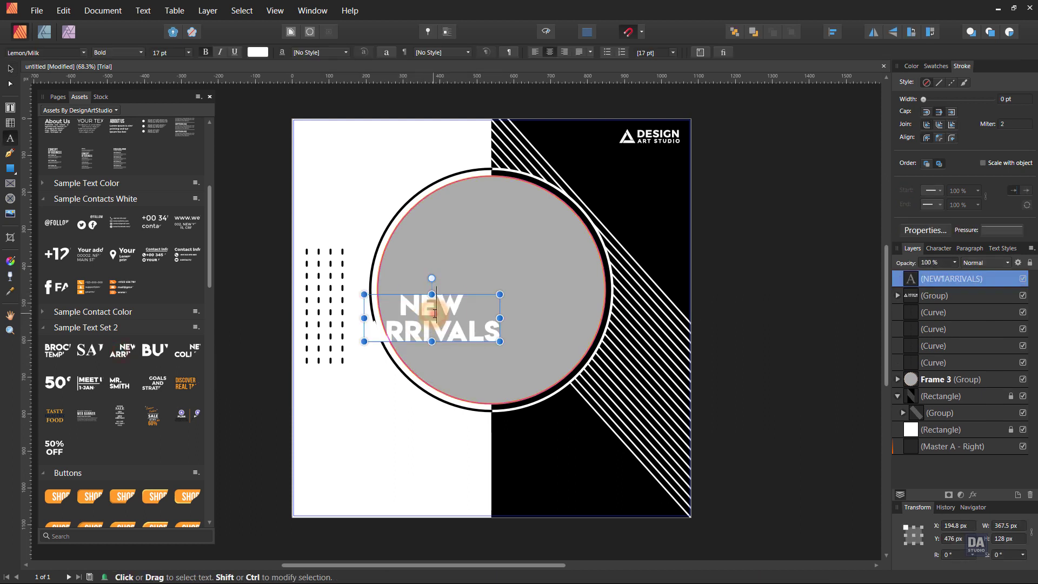
double_click(435, 313)
triple_click(434, 313)
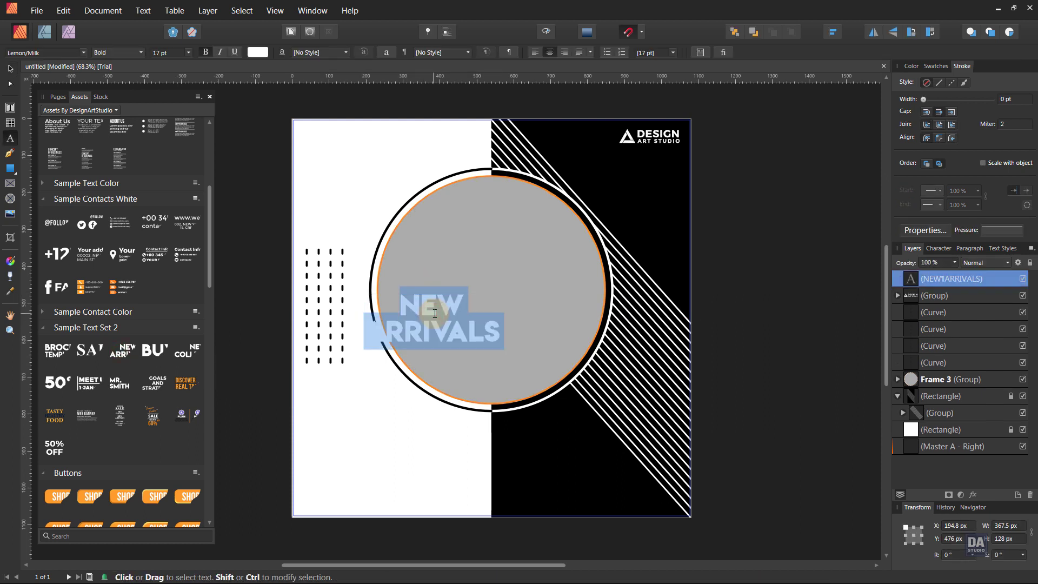
text(FASHION)
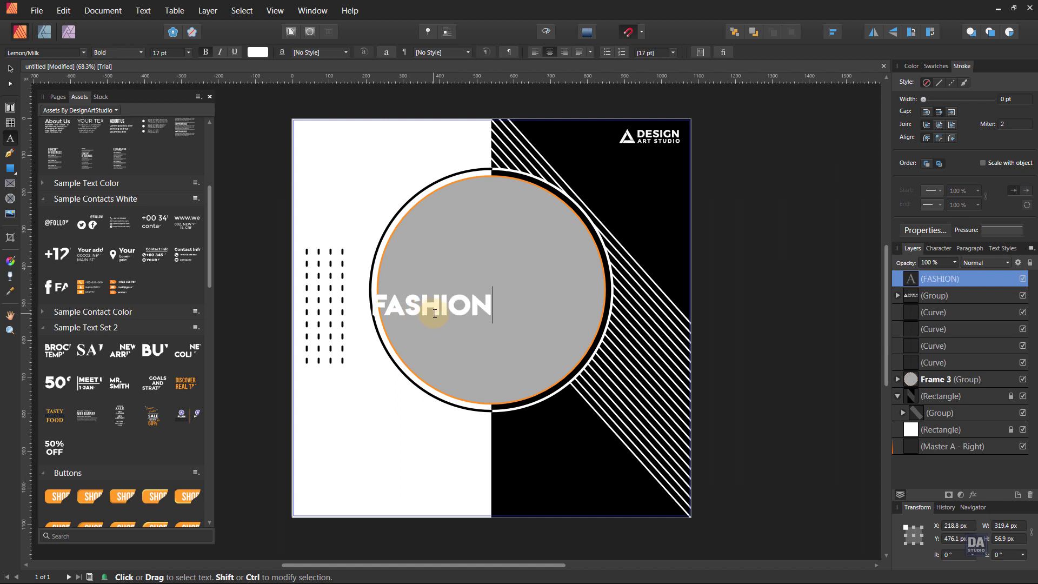
text( SALE)
key(Escape)
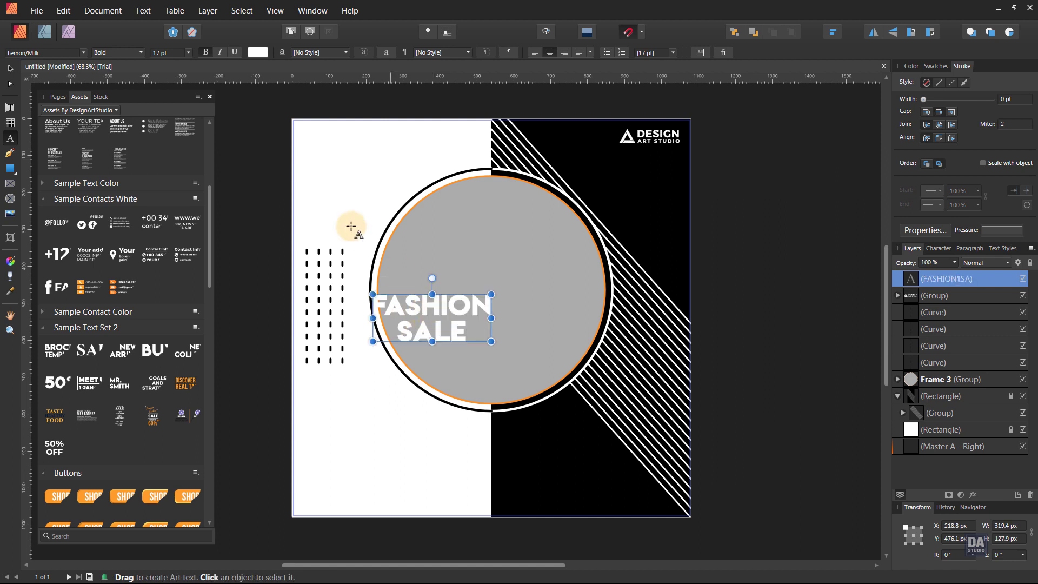
Move the FASHION SALE headline to the white half's top left and colour it black.
click(9, 71)
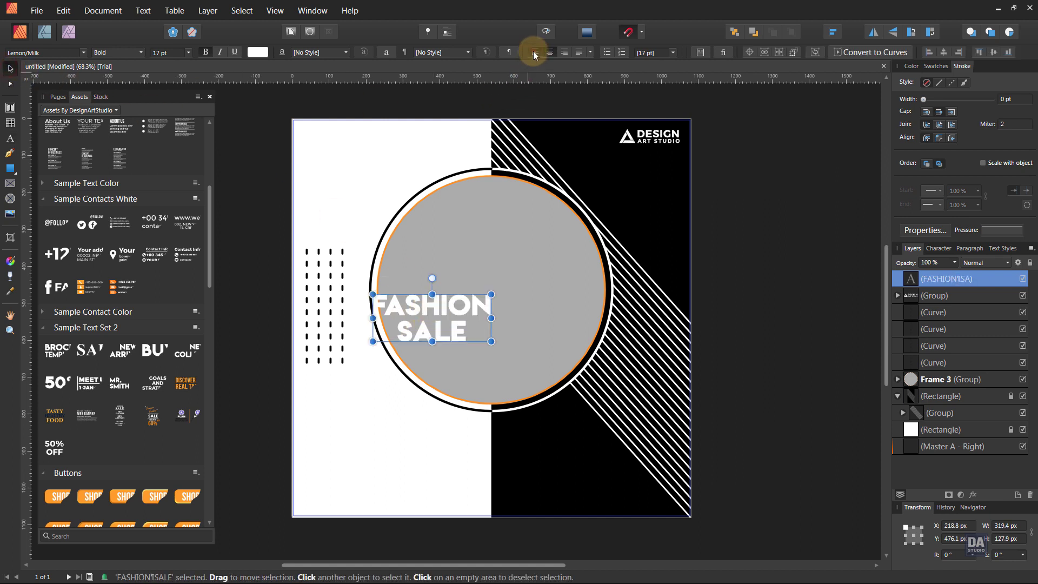
drag(436, 297, 367, 150)
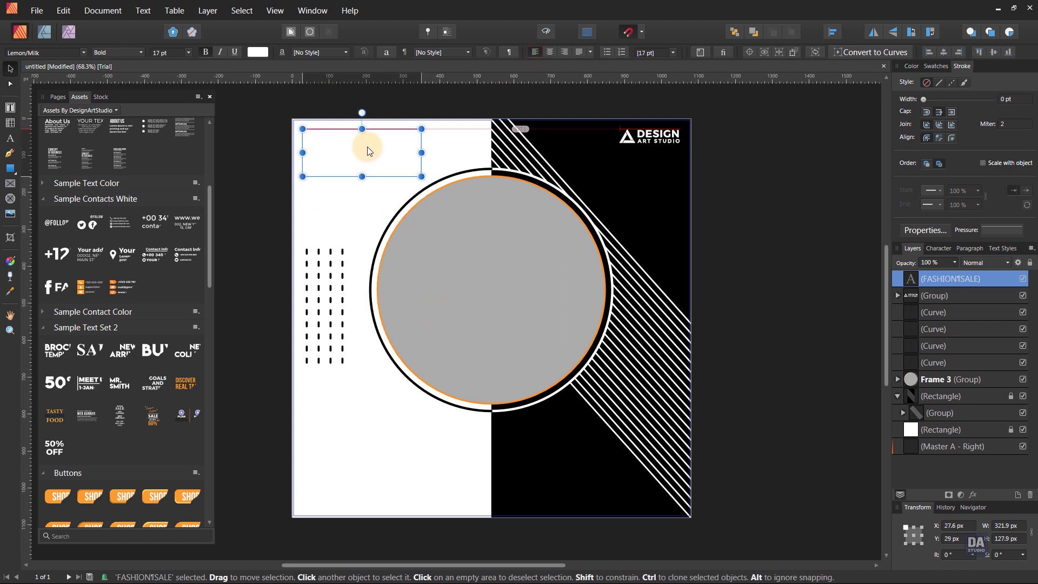
drag(422, 176, 419, 172)
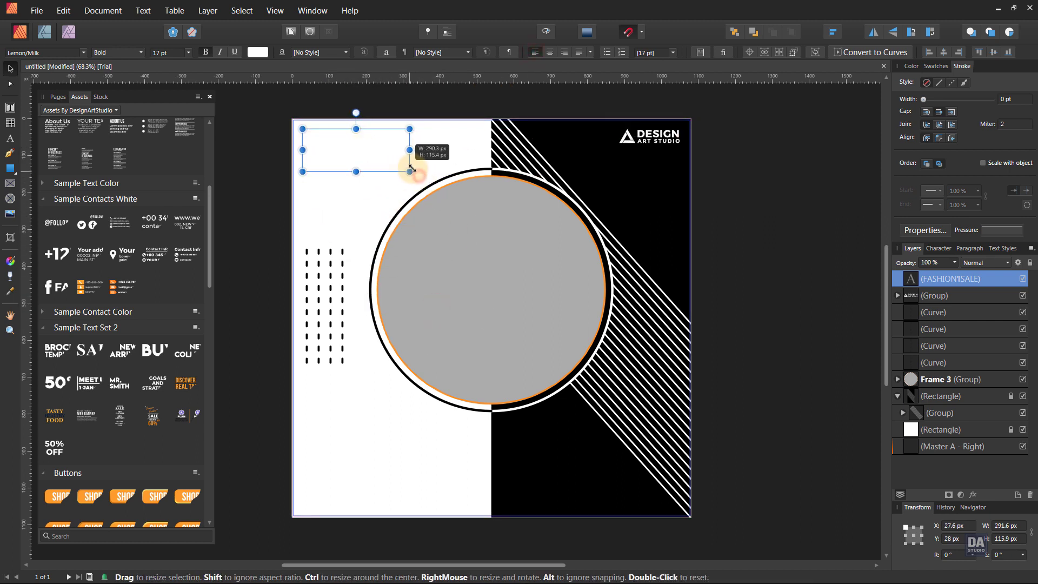
click(936, 66)
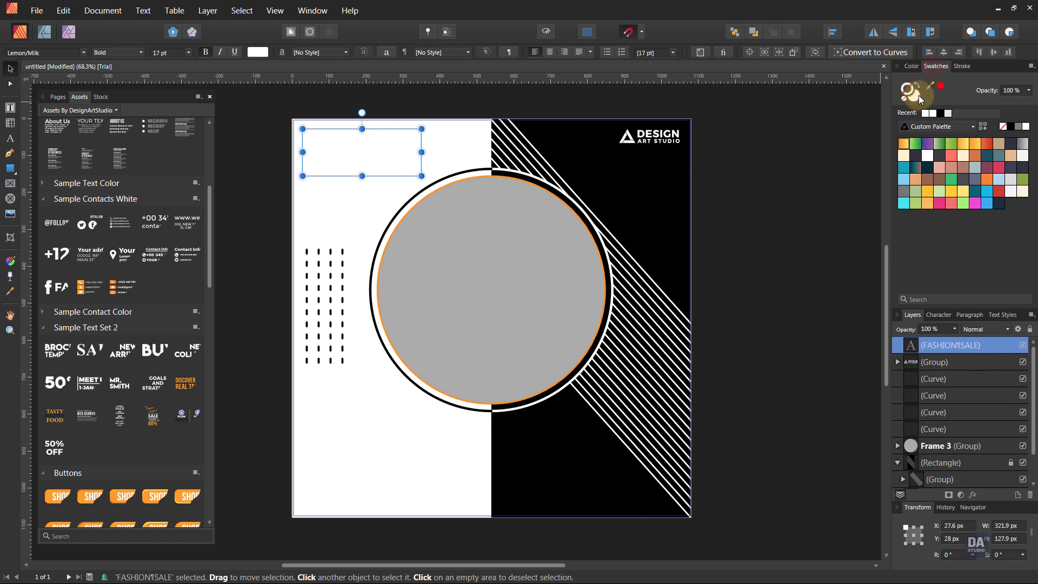
click(1010, 126)
click(802, 218)
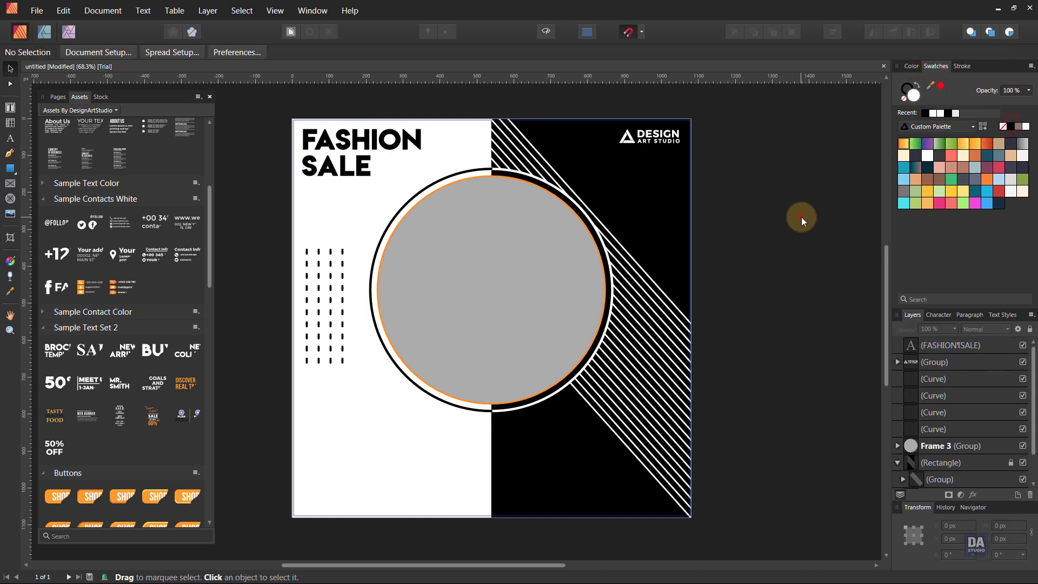
Shrink the FASHION SALE headline slightly and snap it left to about X 21.7 px, Y 29 px.
click(381, 157)
drag(420, 174, 399, 167)
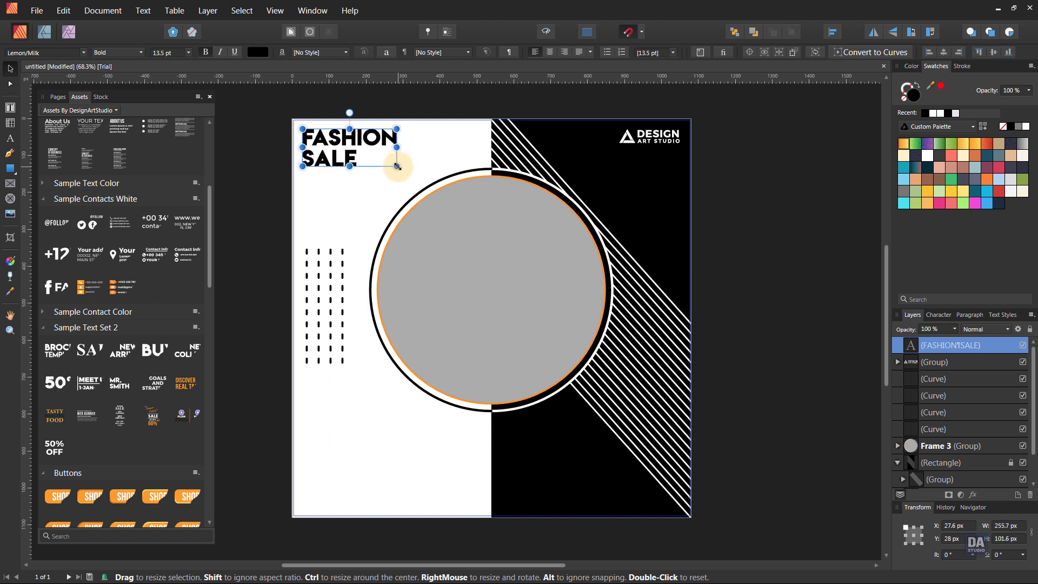
click(266, 178)
click(340, 161)
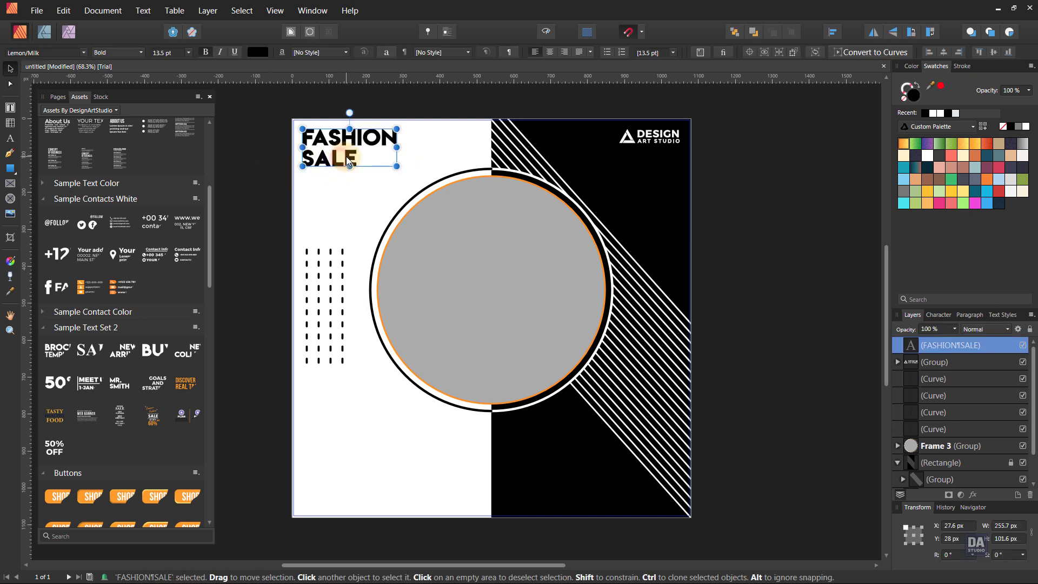
drag(348, 161, 347, 162)
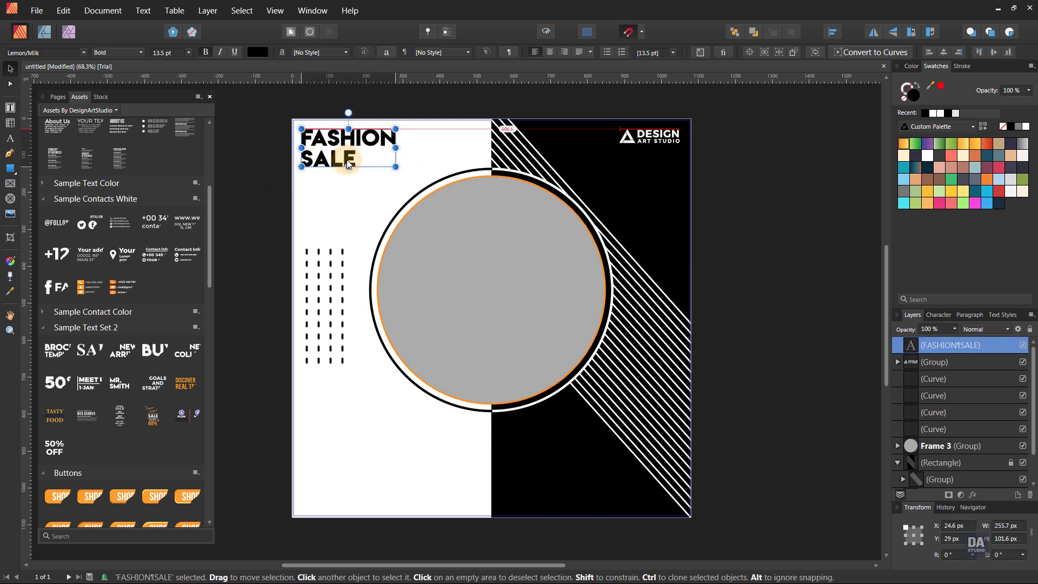
click(232, 167)
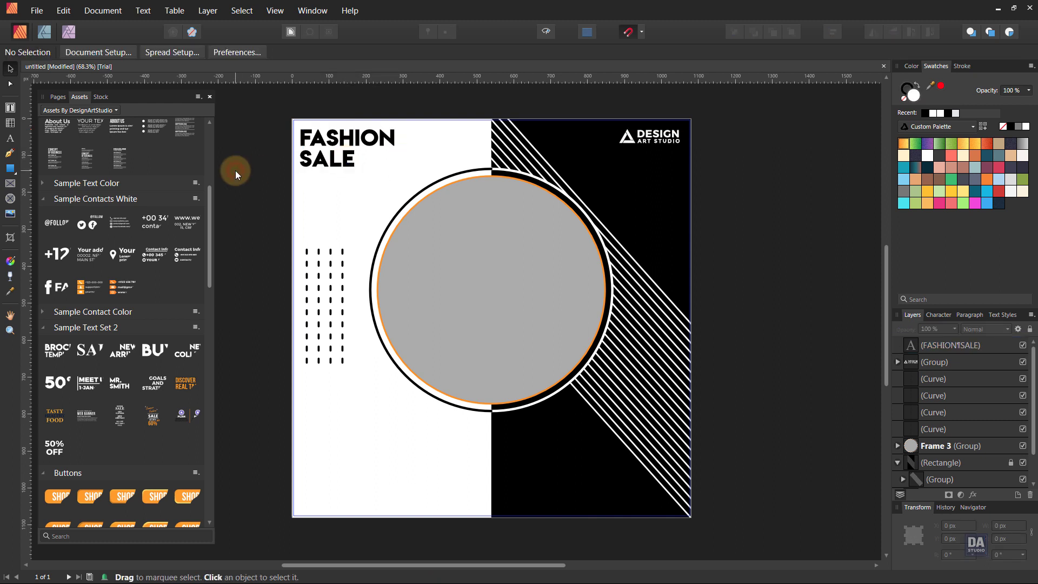
drag(338, 172, 334, 174)
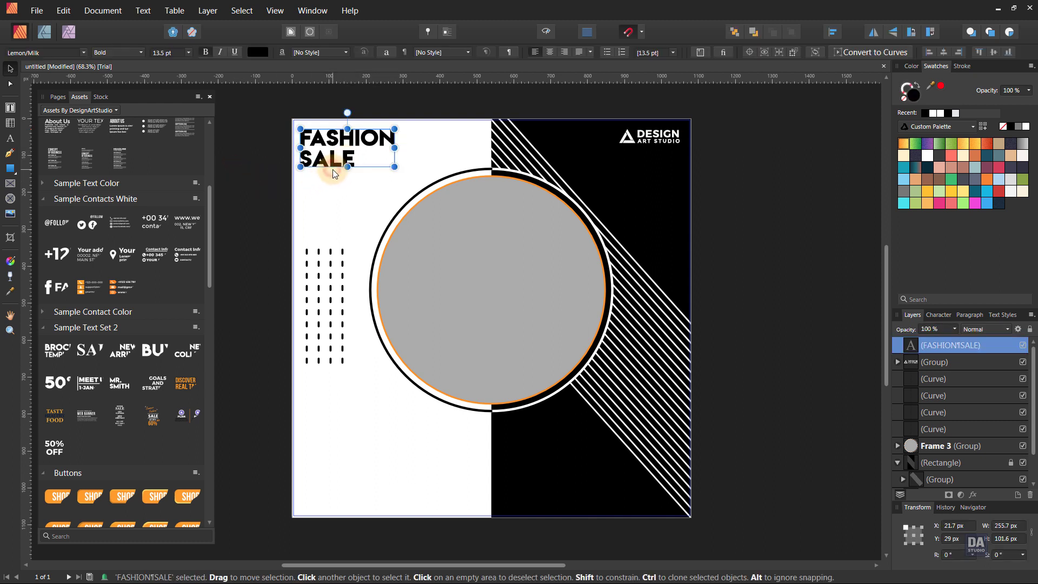
click(258, 195)
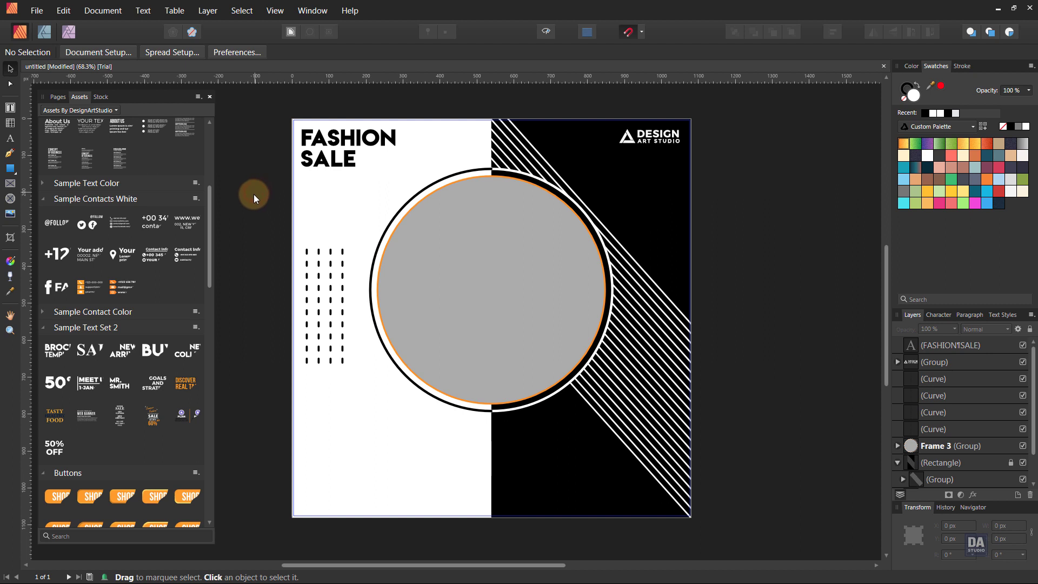
drag(335, 251, 325, 248)
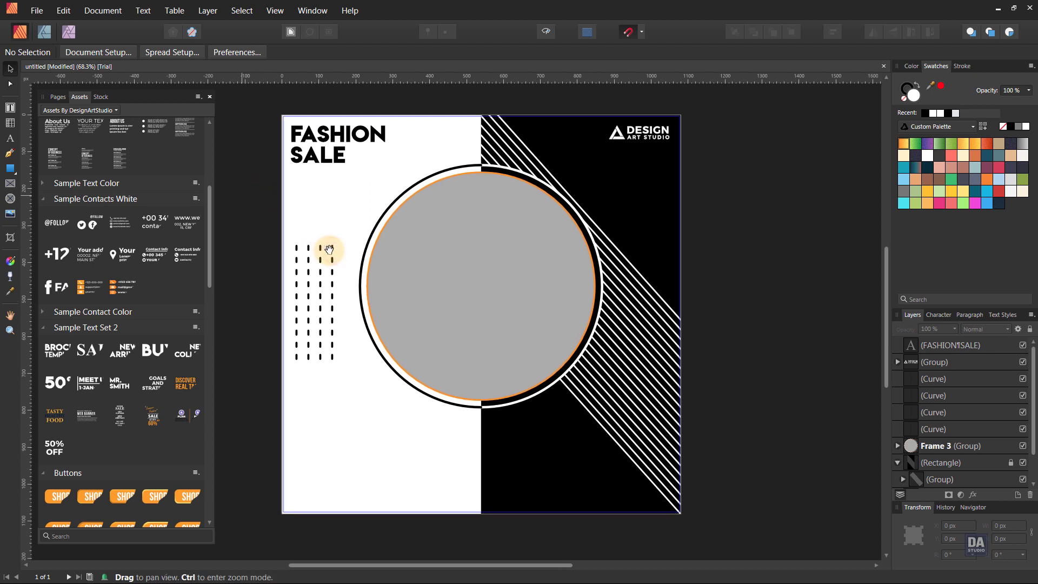
drag(310, 287, 311, 287)
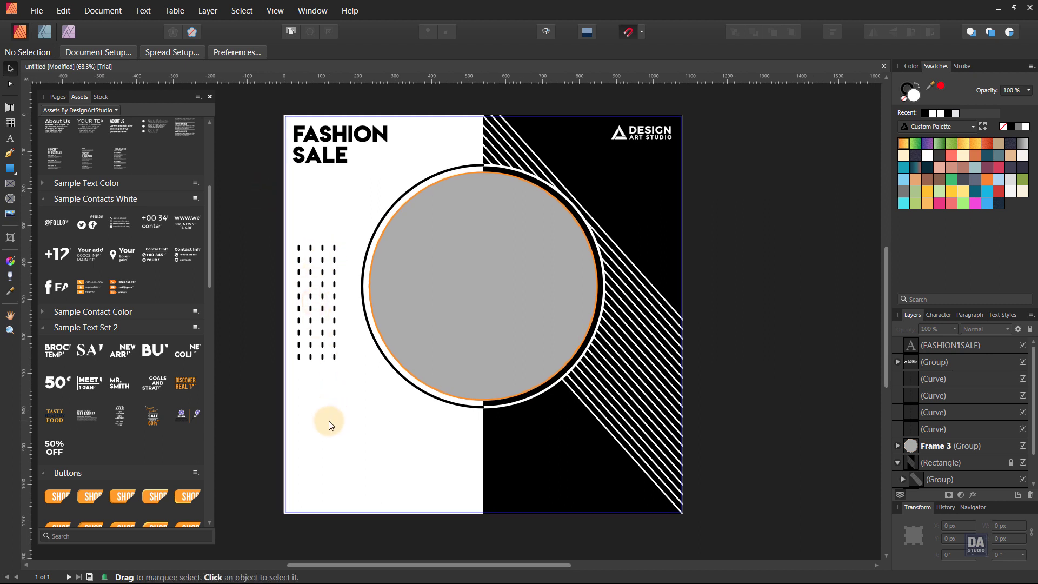
Duplicate the FASHION SALE headline to the page bottom and retype it as two-line 'BIG DISCOUNT'.
drag(352, 190, 351, 239)
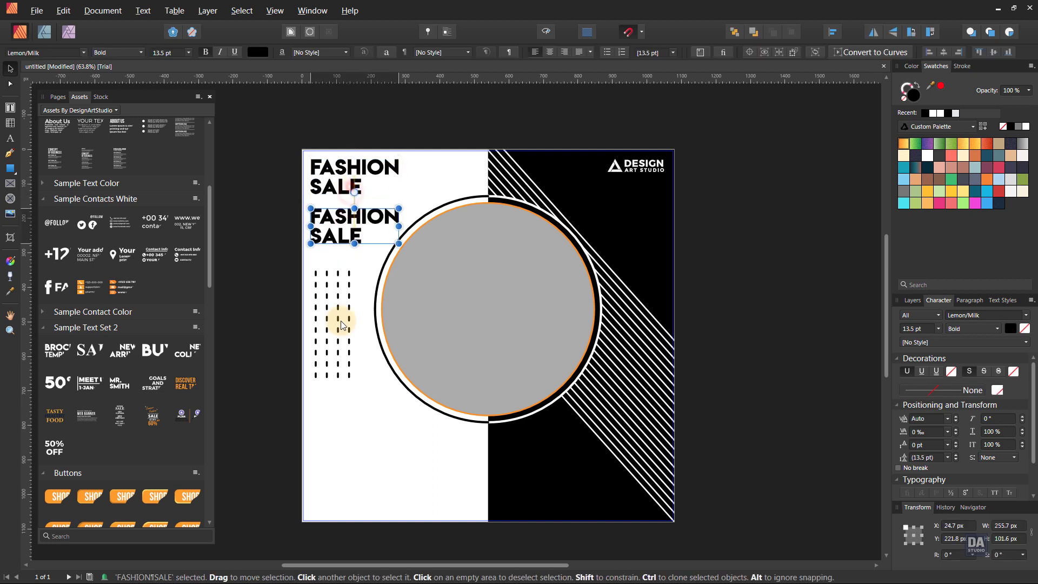
drag(342, 325, 341, 489)
double_click(341, 488)
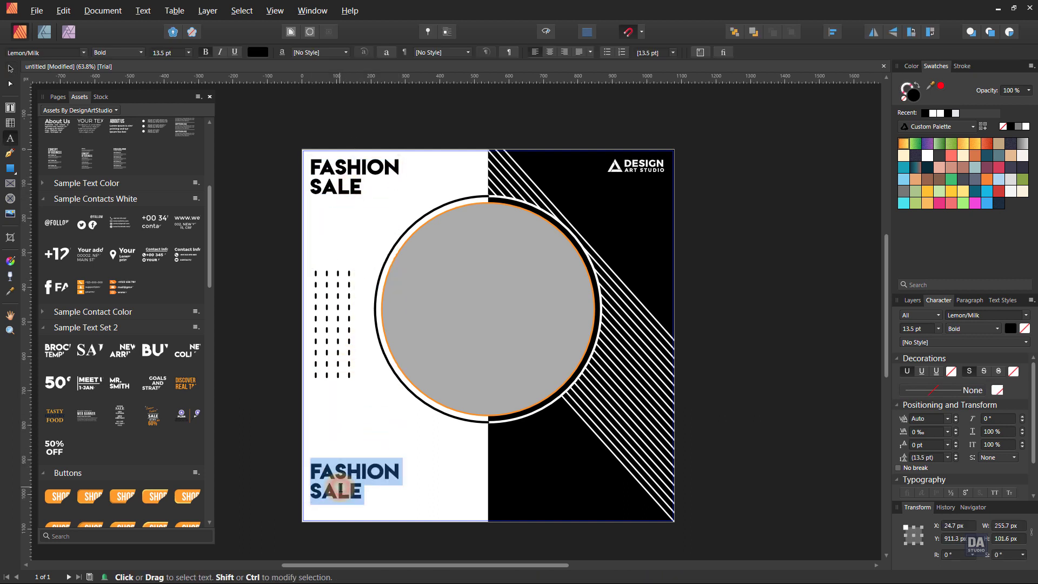
text(BIG)
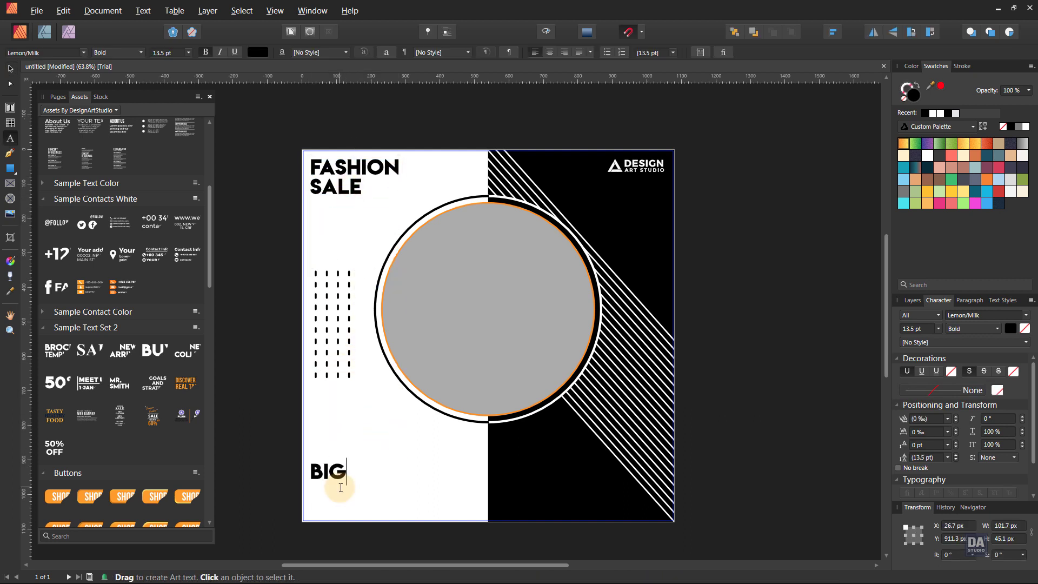
key(Return)
text(DISCOUNT)
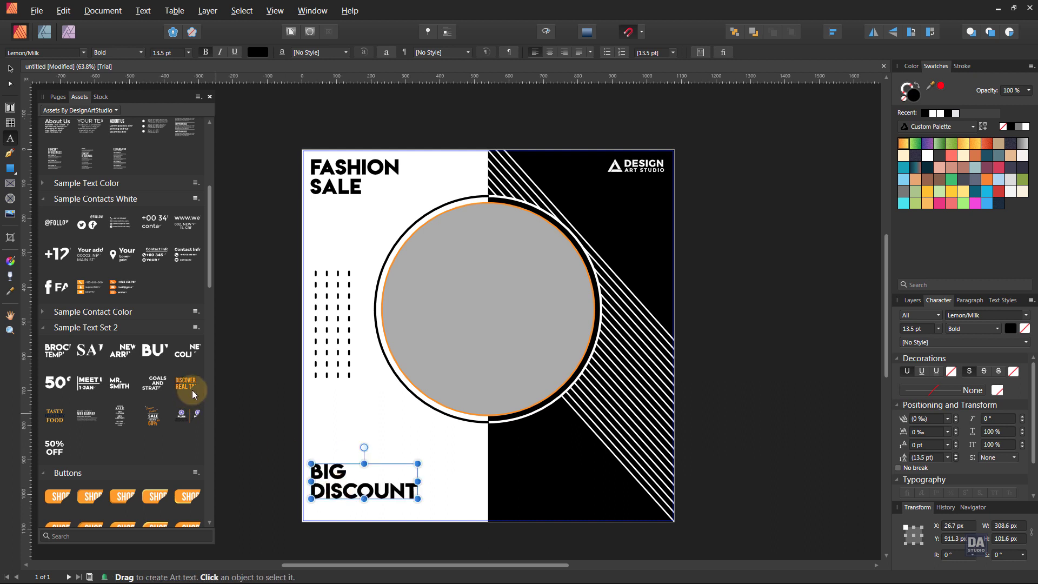
Enlarge BIG to 20 pt, raise the heading slightly, and place an orange SHOP NOW button below.
double_click(316, 472)
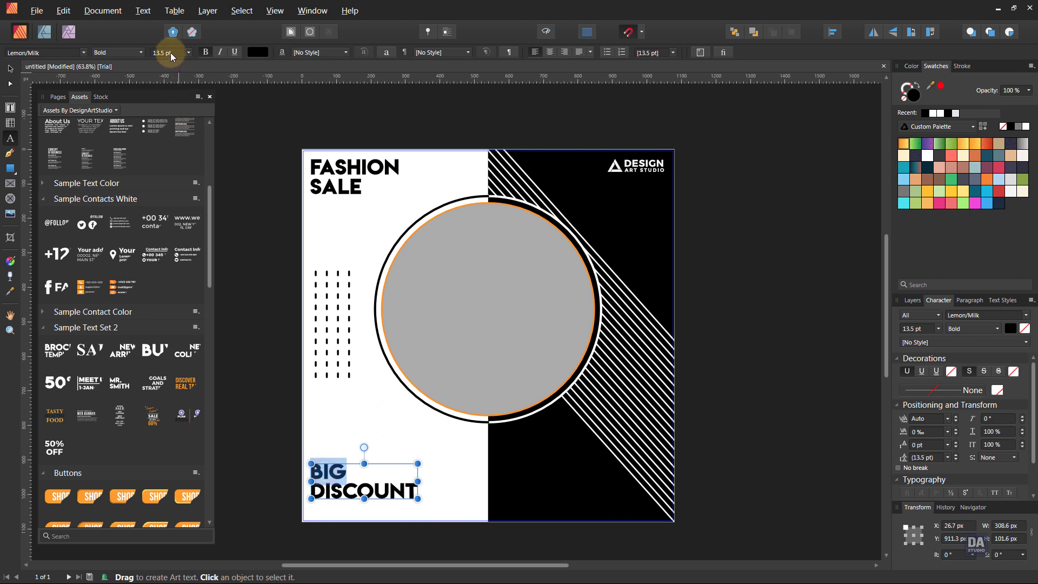
scroll(170, 52, up, 3)
scroll(171, 52, up, 2)
scroll(170, 52, up, 2)
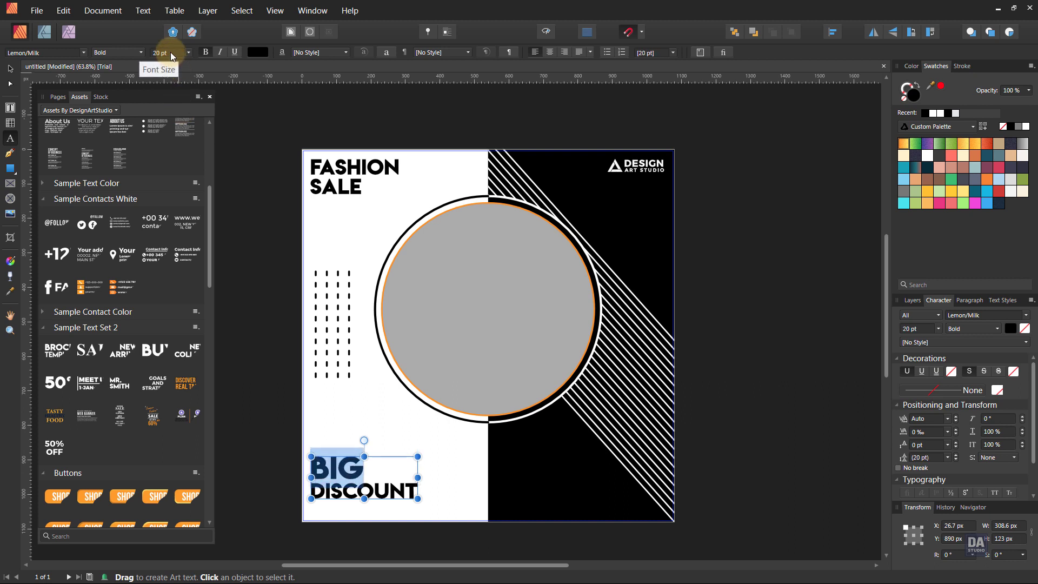
click(9, 69)
click(398, 485)
drag(393, 488, 392, 468)
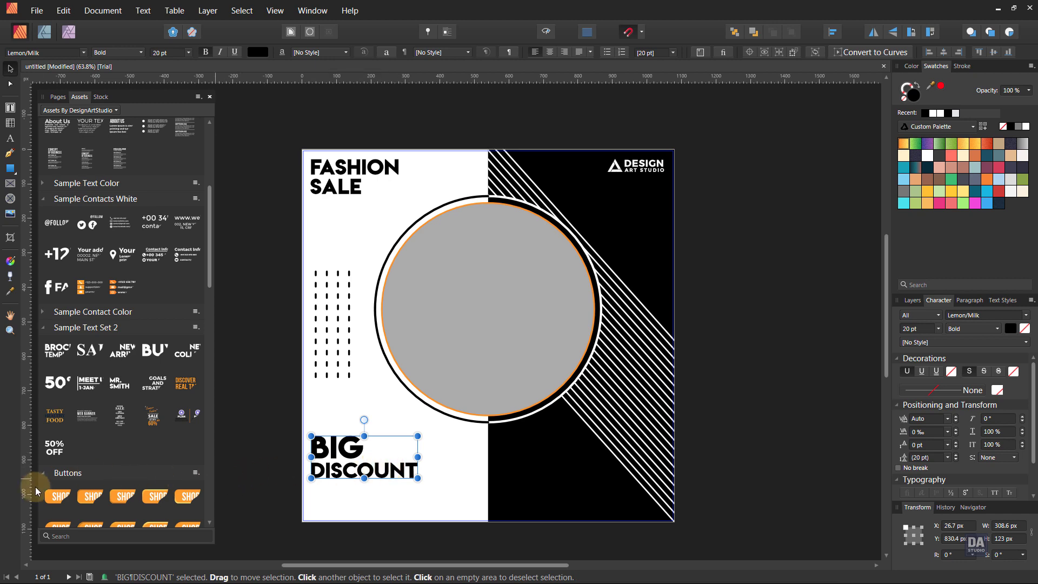
drag(129, 508, 354, 505)
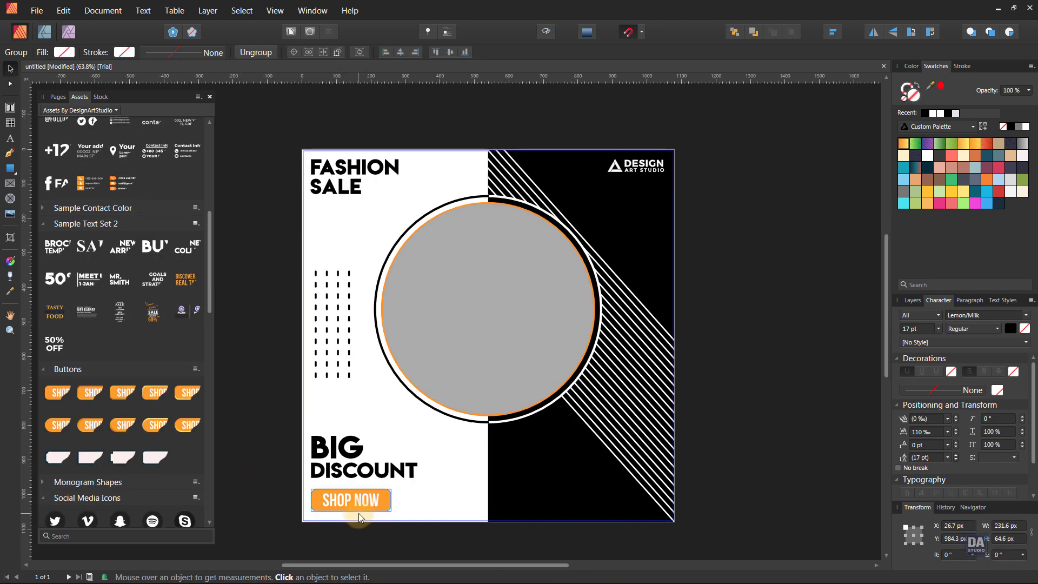
Set the SHOP NOW button's corner radius to 0% for square corners.
scroll(359, 514, up, 5)
double_click(457, 467)
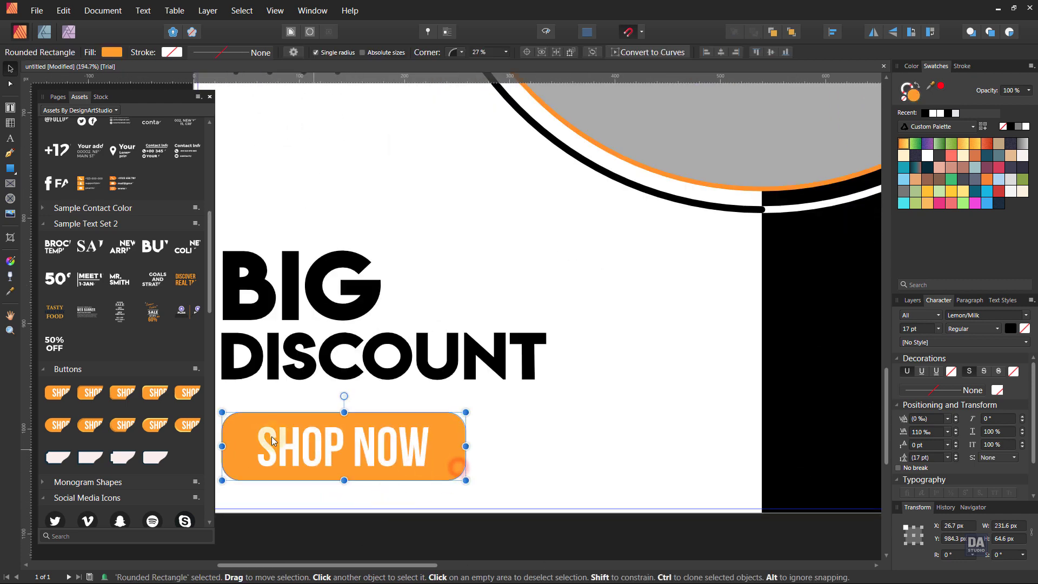
mouse_move(225, 441)
mouse_down()
mouse_move(298, 433)
mouse_move(278, 394)
mouse_up()
Shrink the SHOP NOW label slightly and fill the button rectangle with black.
click(395, 449)
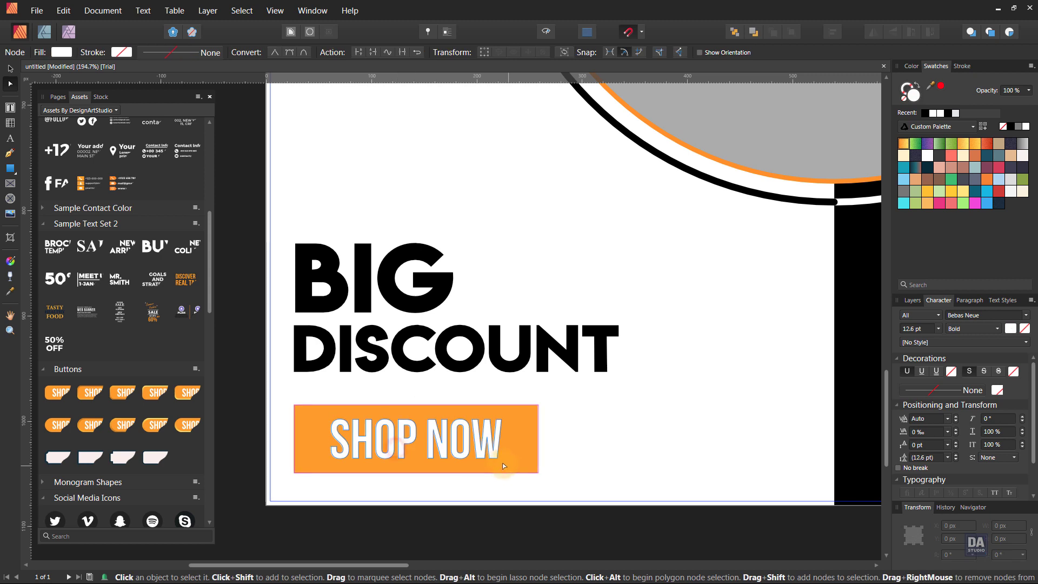
key(v)
drag(502, 464, 495, 459)
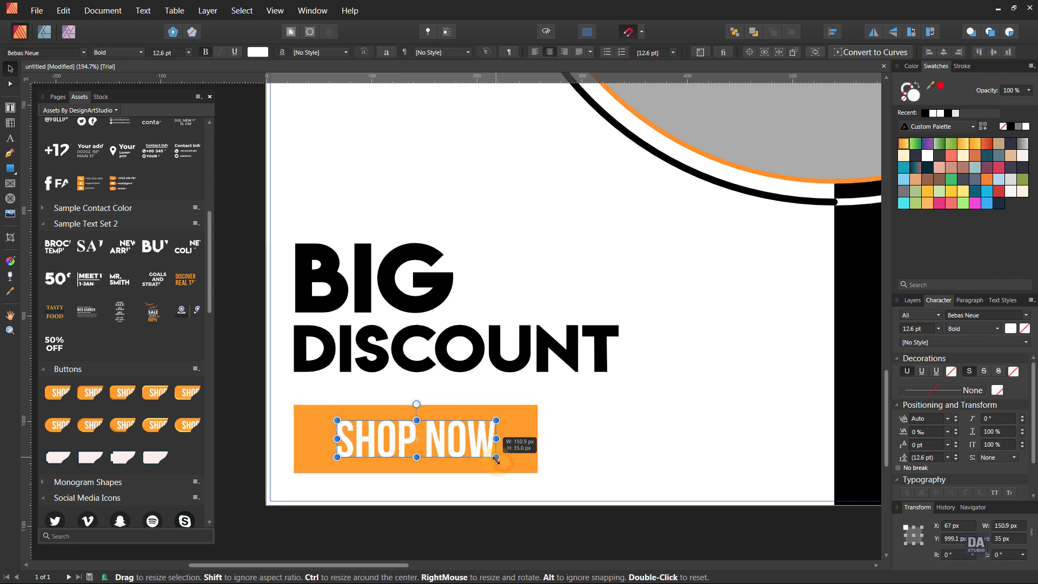
click(528, 458)
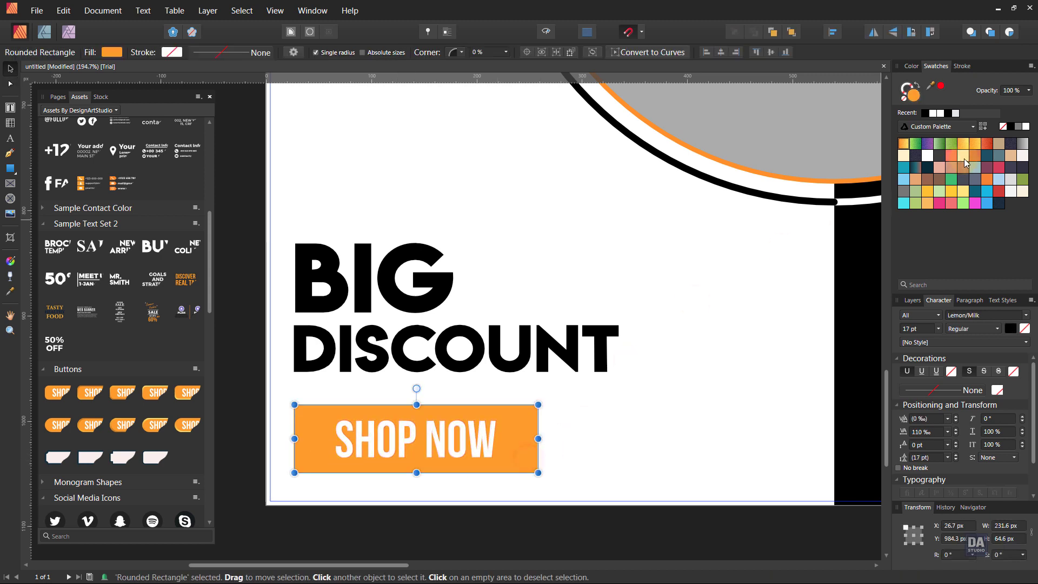
click(1011, 126)
click(646, 425)
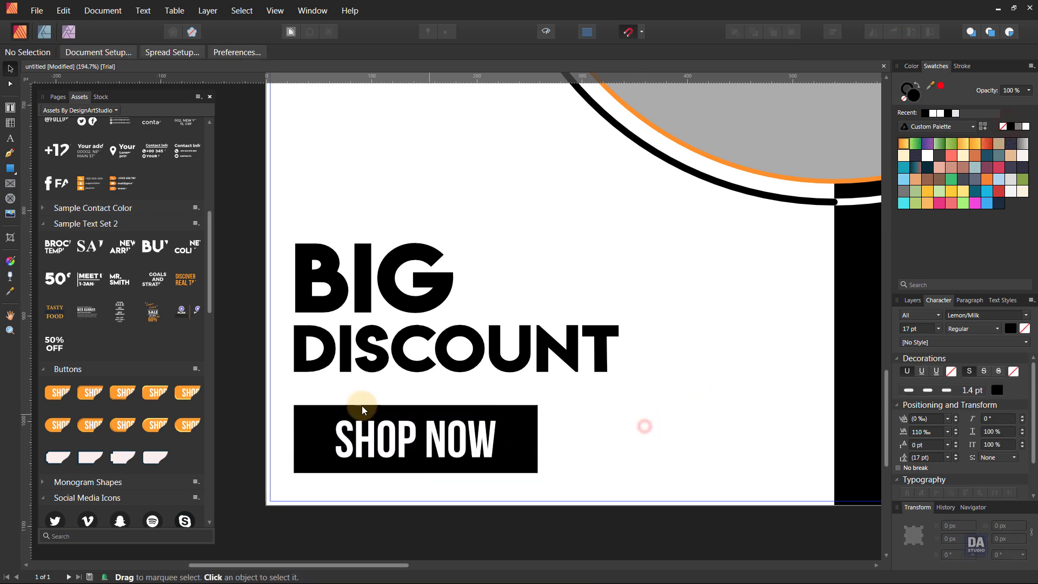
scroll(379, 397, down, 3)
scroll(417, 466, down, 5)
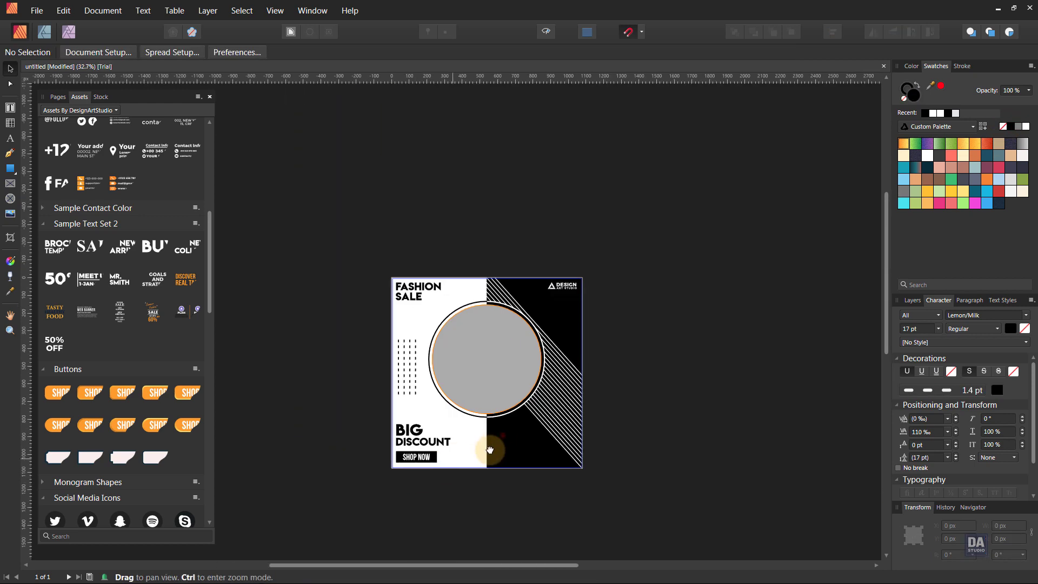
Nudge the BIG DISCOUNT heading toward the SHOP NOW button, to about 839 px Y.
scroll(420, 508, up, 3)
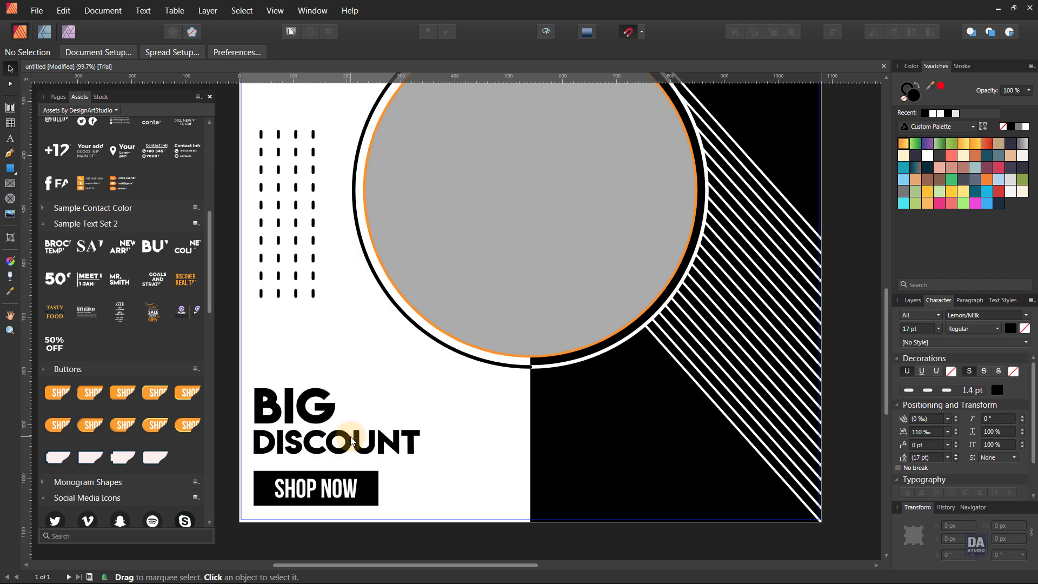
click(353, 448)
drag(352, 449, 352, 449)
scroll(478, 493, down, 1)
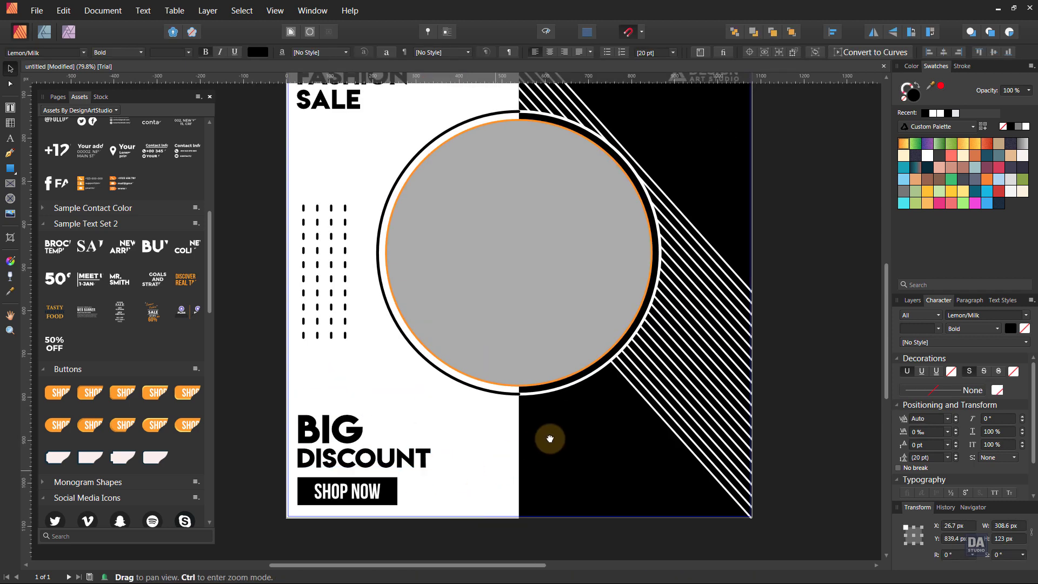
drag(550, 439, 521, 473)
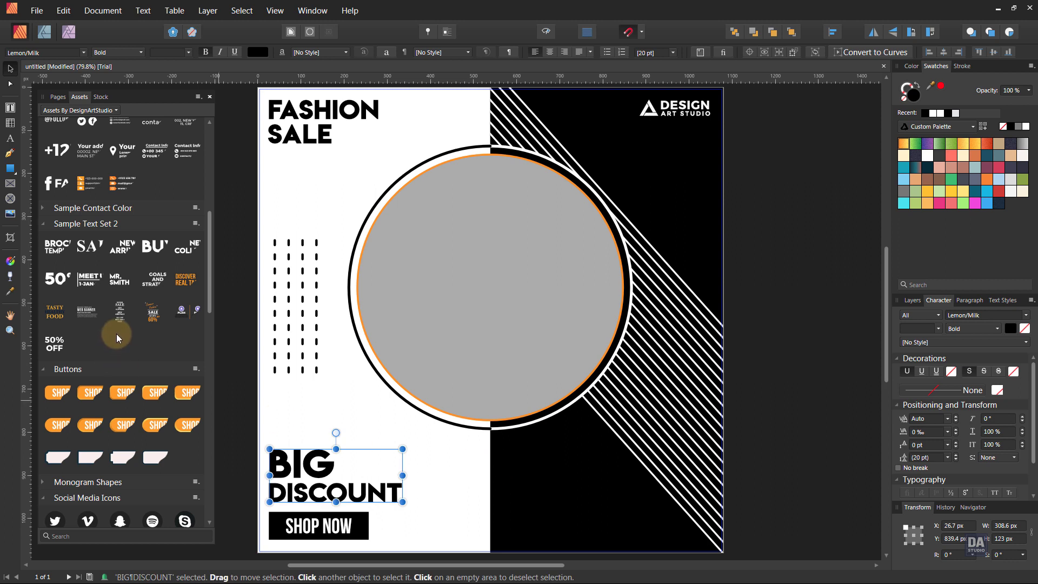
scroll(117, 338, up, 3)
scroll(119, 340, up, 2)
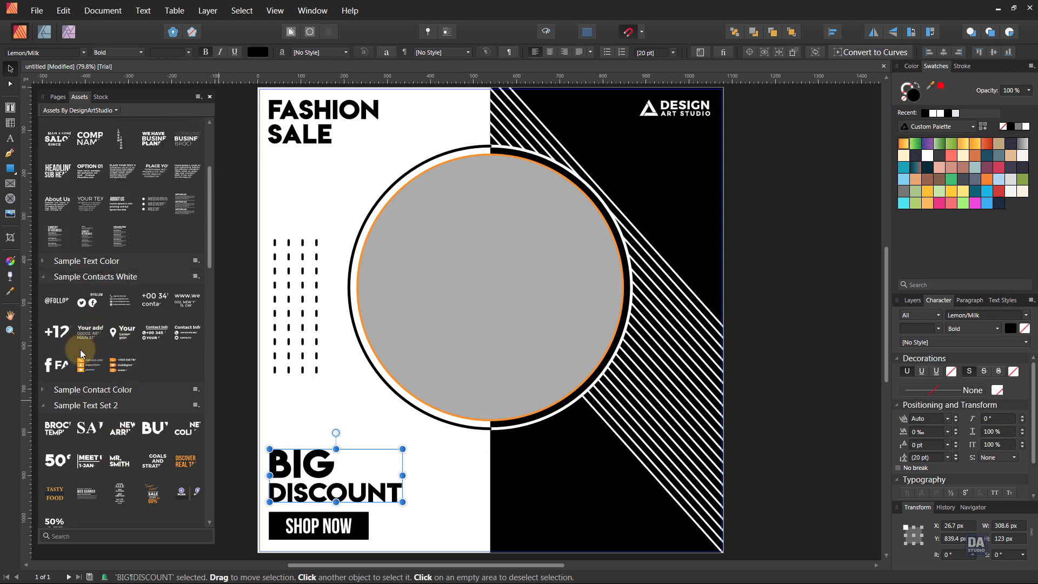
mouse_move(95, 304)
mouse_down()
mouse_move(568, 531)
mouse_move(597, 532)
mouse_up()
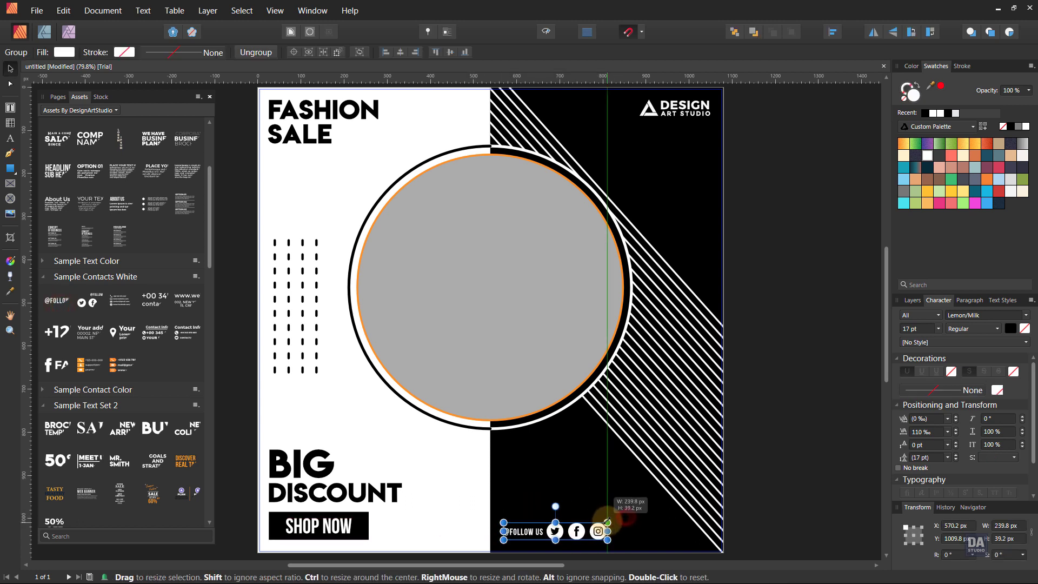
drag(596, 532, 602, 533)
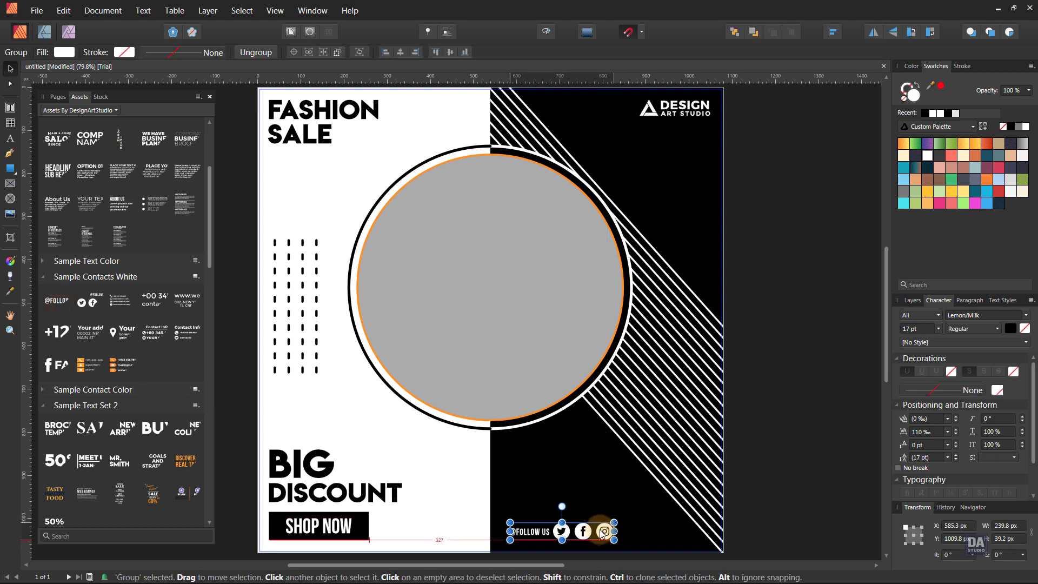
click(661, 530)
scroll(473, 446, down, 1)
scroll(473, 447, down, 3)
scroll(479, 459, up, 3)
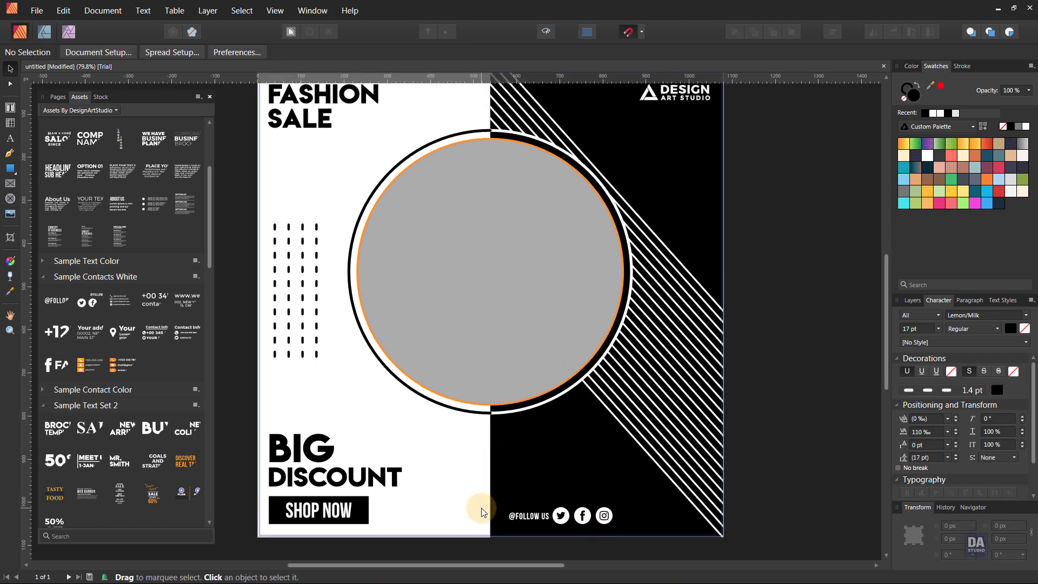
scroll(483, 512, down, 3)
scroll(503, 433, up, 2)
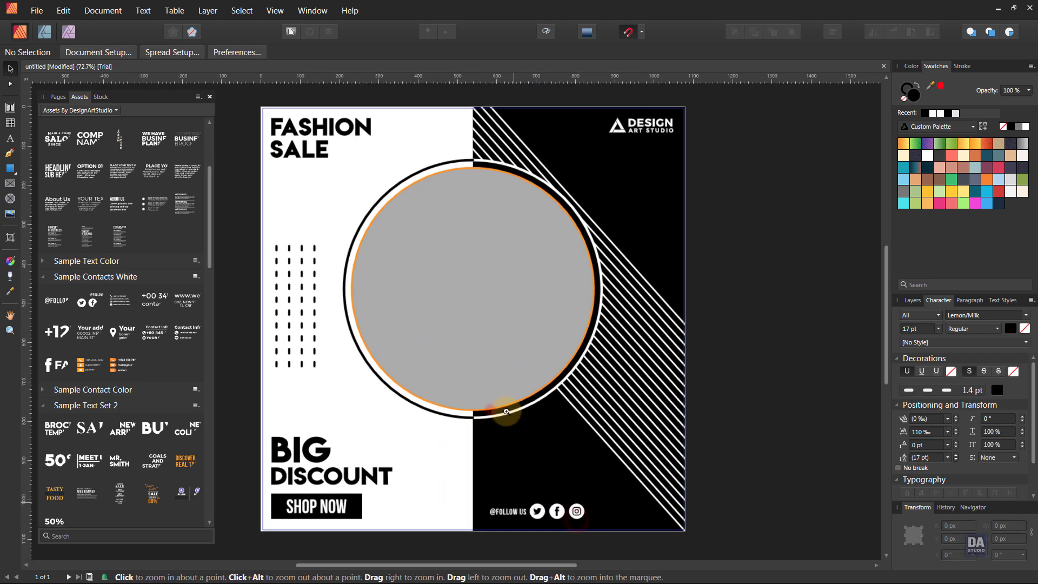
drag(579, 518, 599, 514)
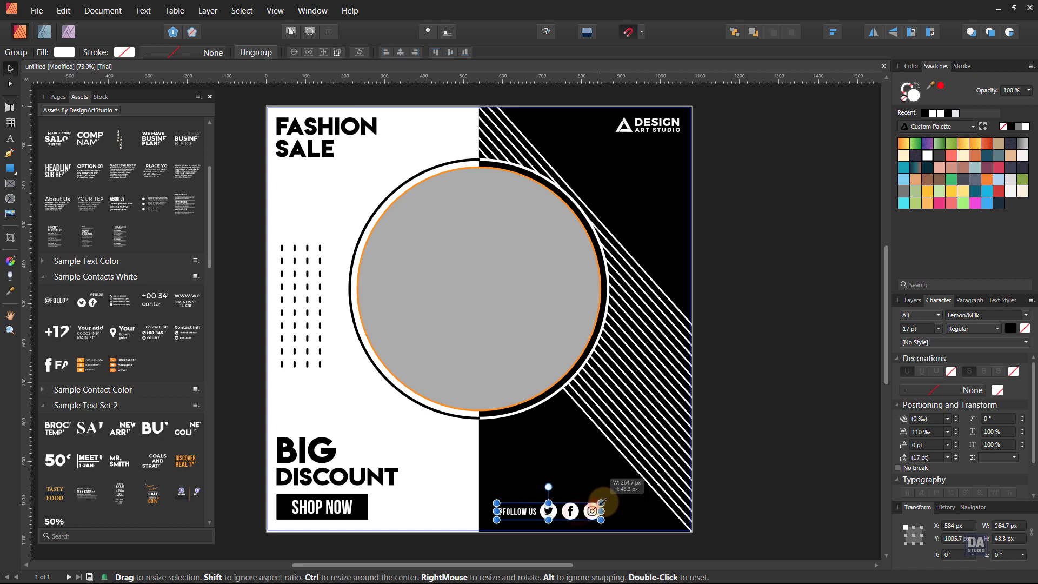
click(749, 505)
drag(648, 459, 653, 464)
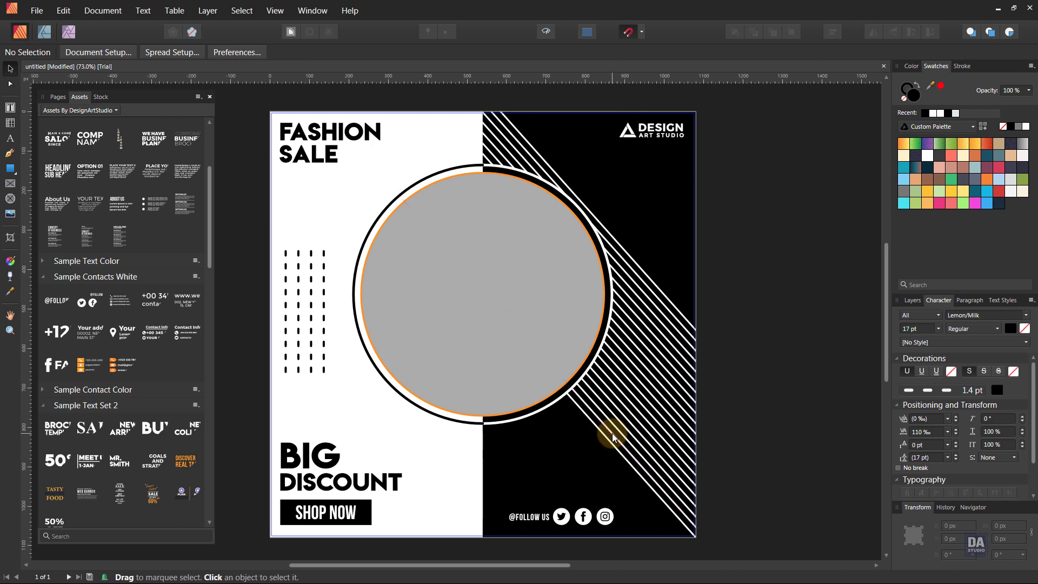
Enlarge the FASHION SALE headline slightly.
click(316, 148)
drag(382, 163, 392, 169)
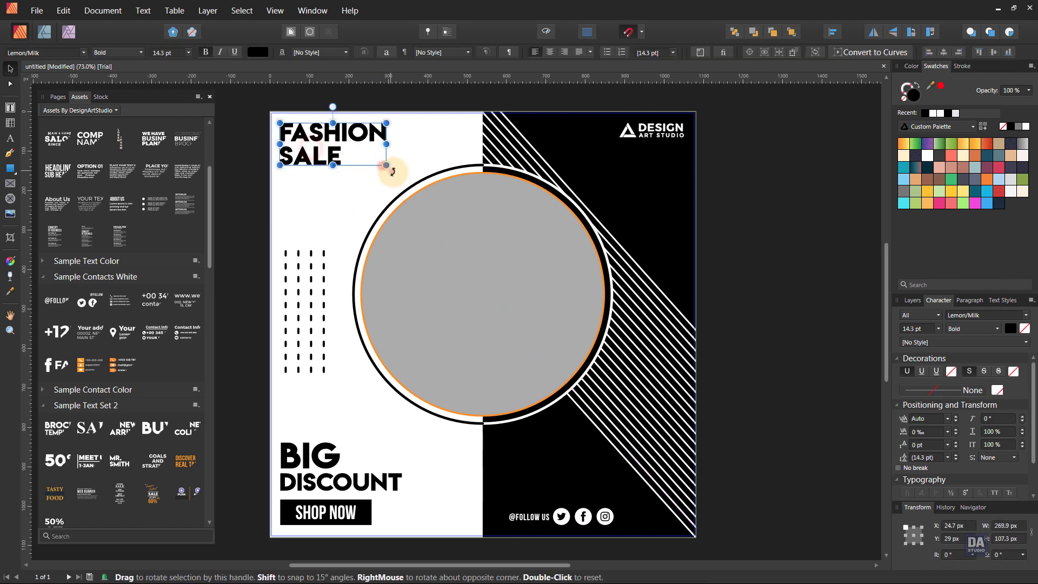
click(416, 158)
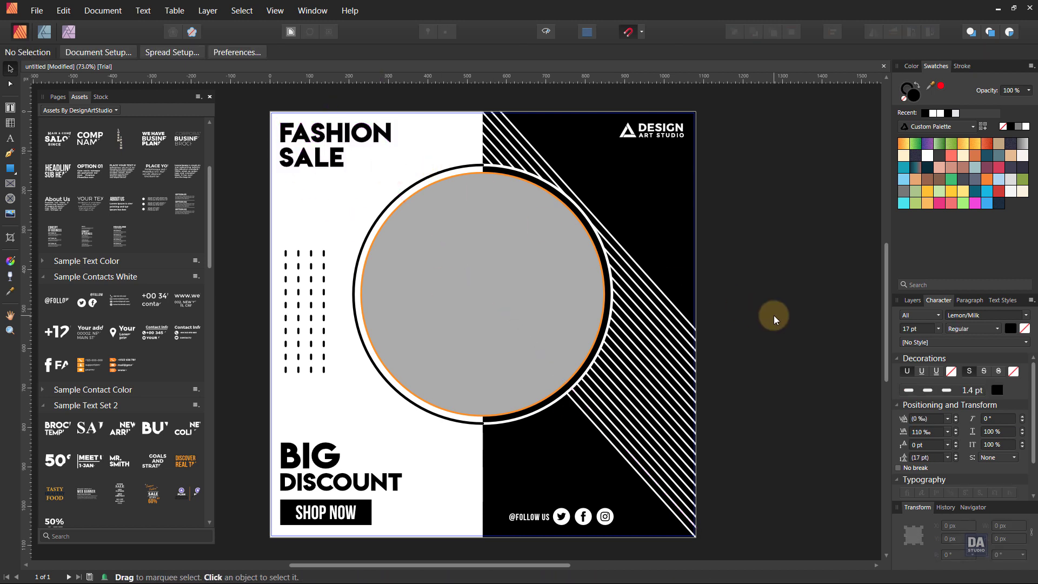
Convert the grey ellipse inside the circle into a picture frame.
click(915, 300)
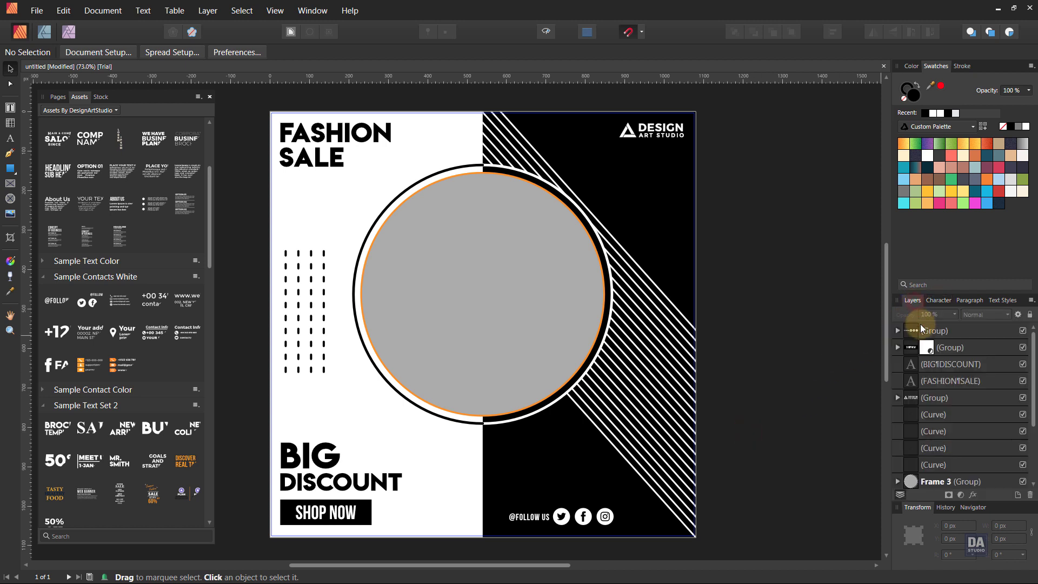
click(601, 313)
scroll(966, 433, down, 3)
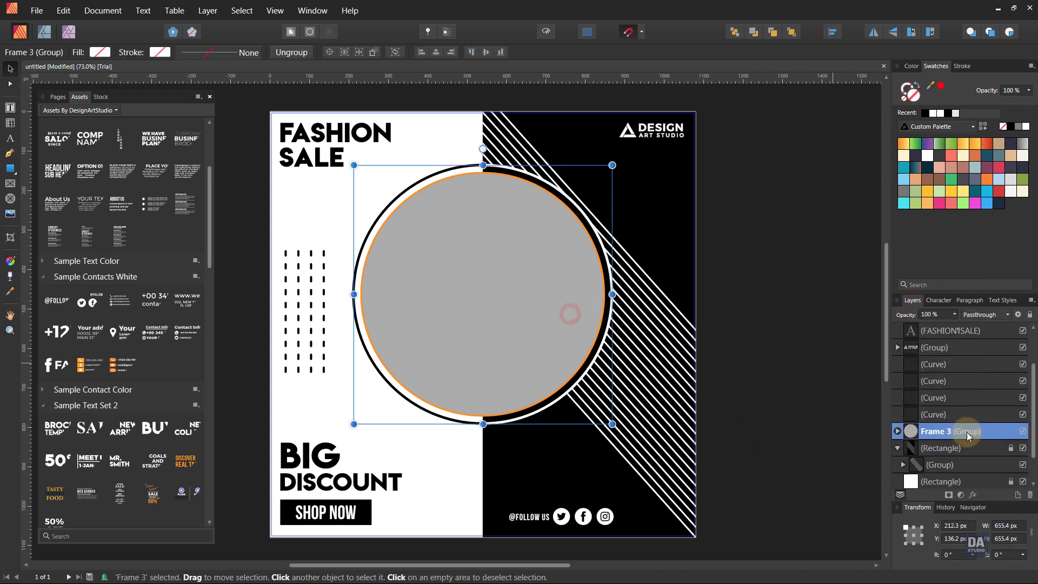
scroll(937, 420, down, 2)
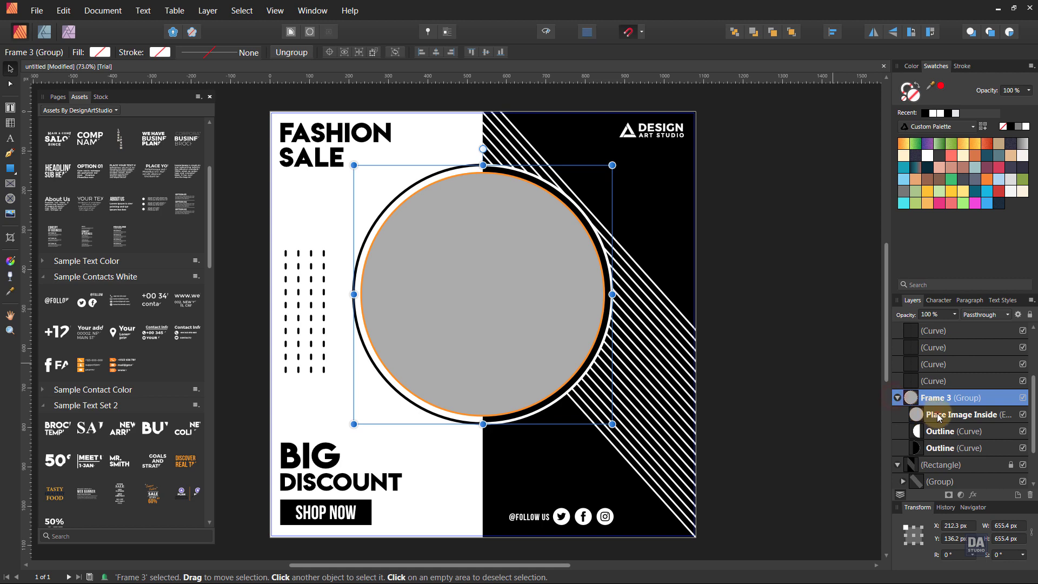
click(938, 417)
right_click(544, 352)
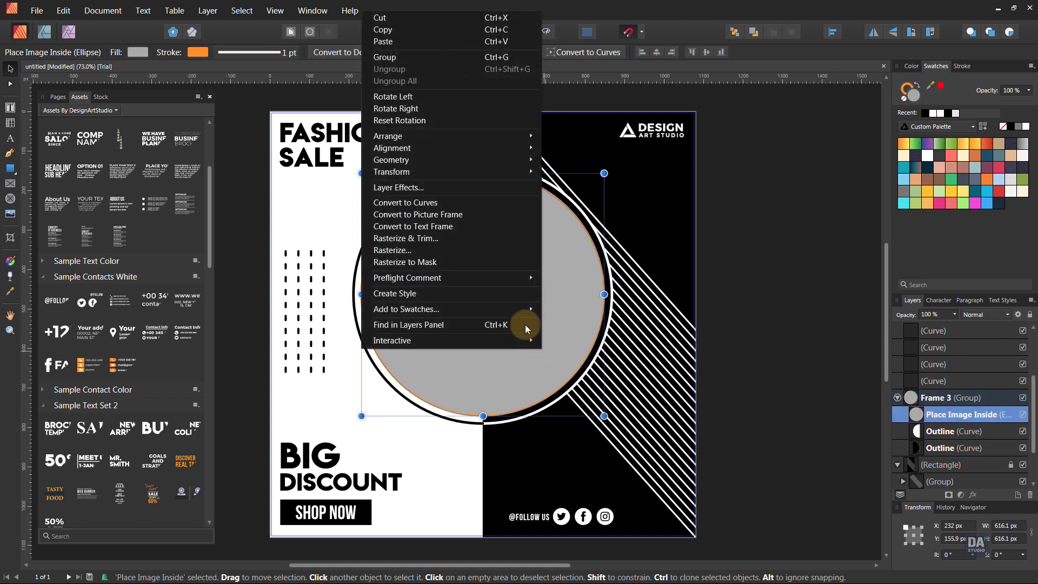
click(498, 216)
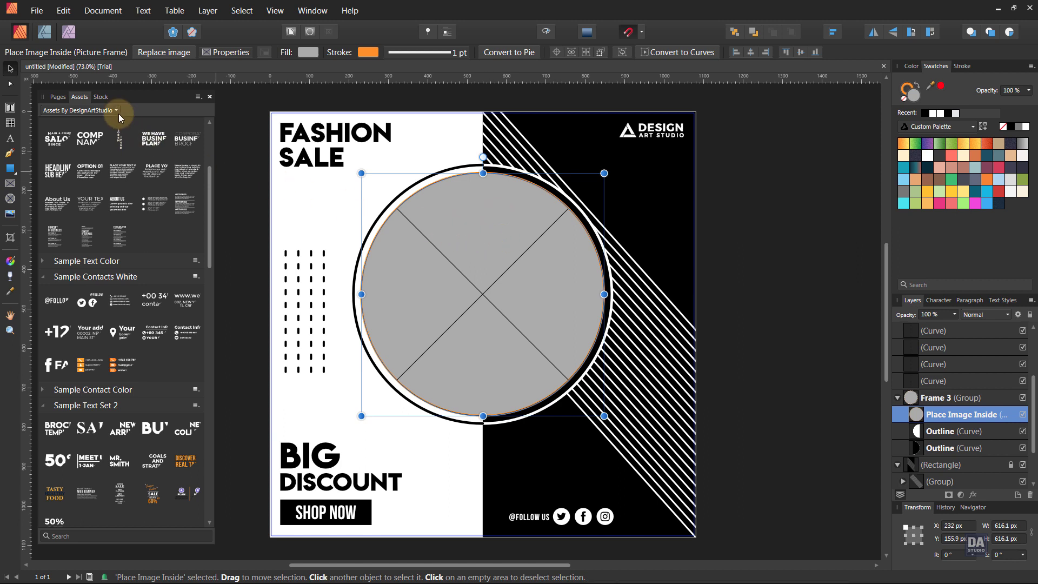
Fill the frame with an Unsplash stock photo of a red-haired woman, scaled to frame her face.
click(101, 96)
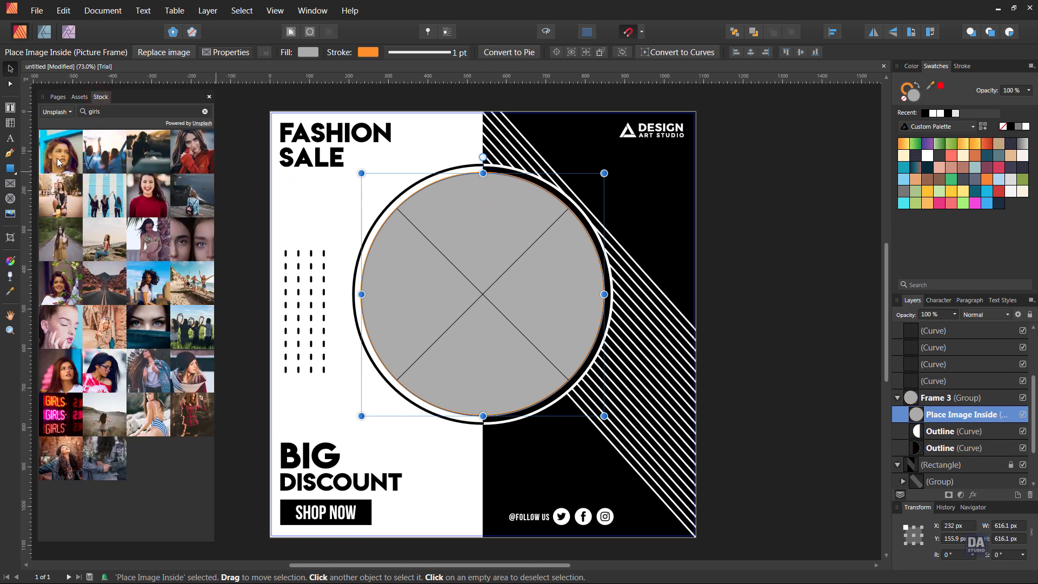
drag(61, 154, 485, 300)
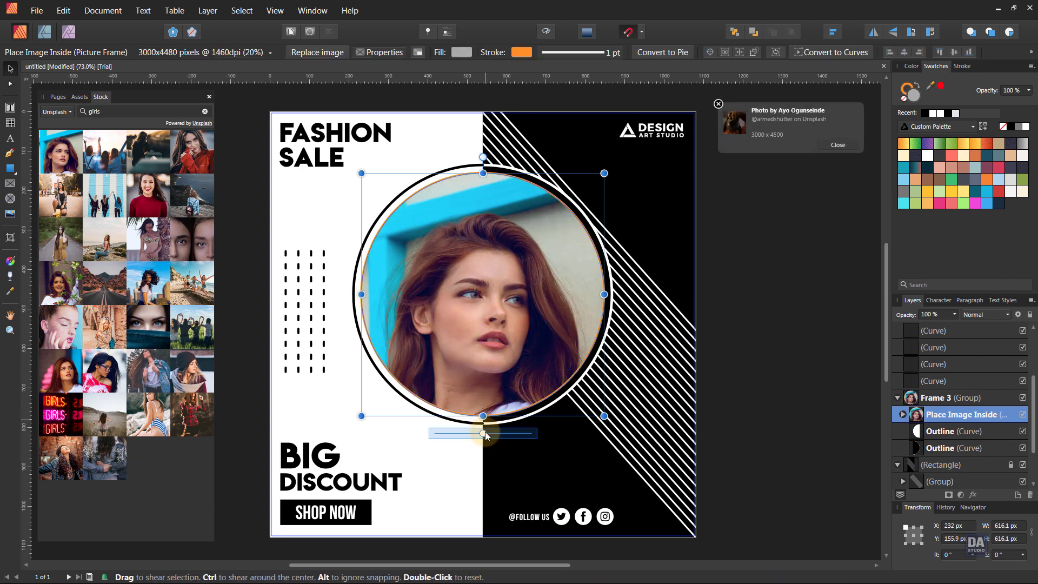
drag(471, 300, 483, 264)
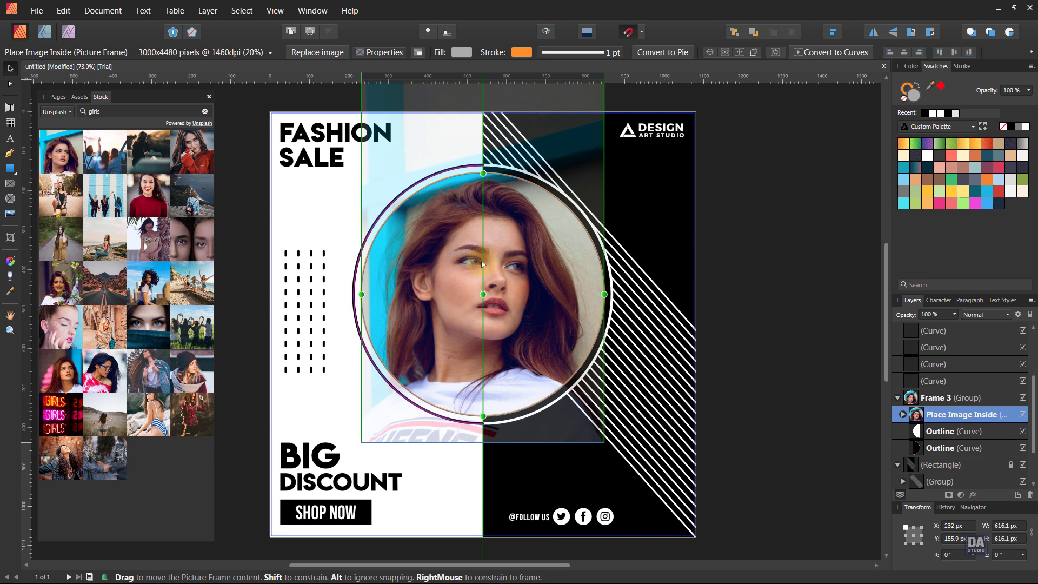
drag(483, 432, 493, 435)
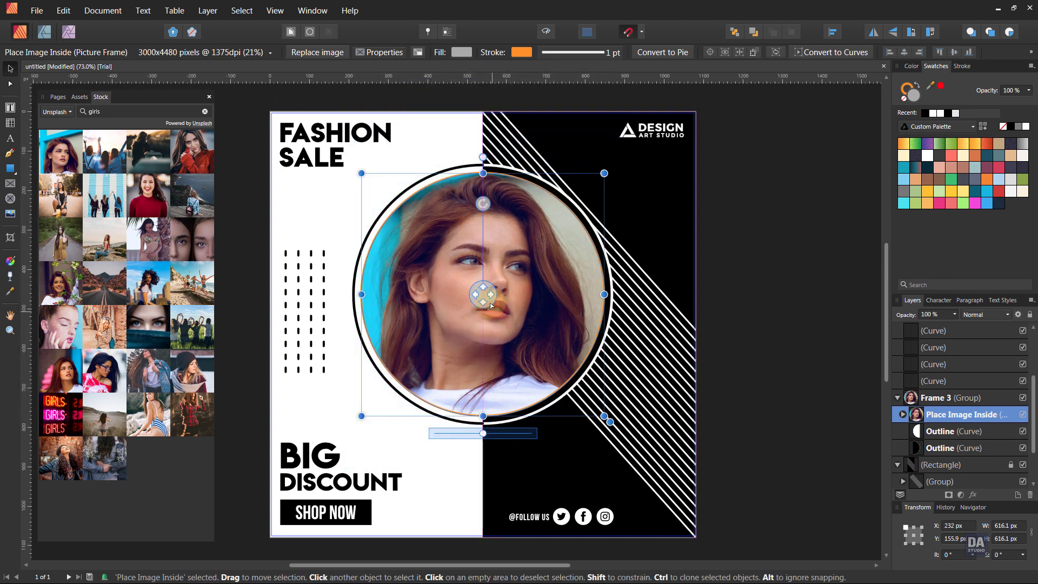
drag(491, 305, 488, 309)
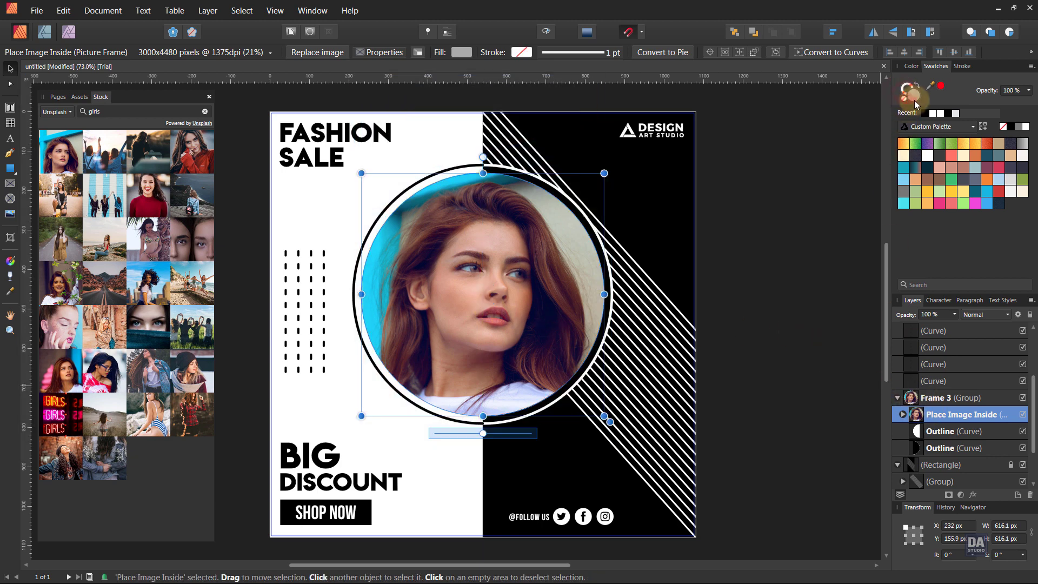
click(764, 274)
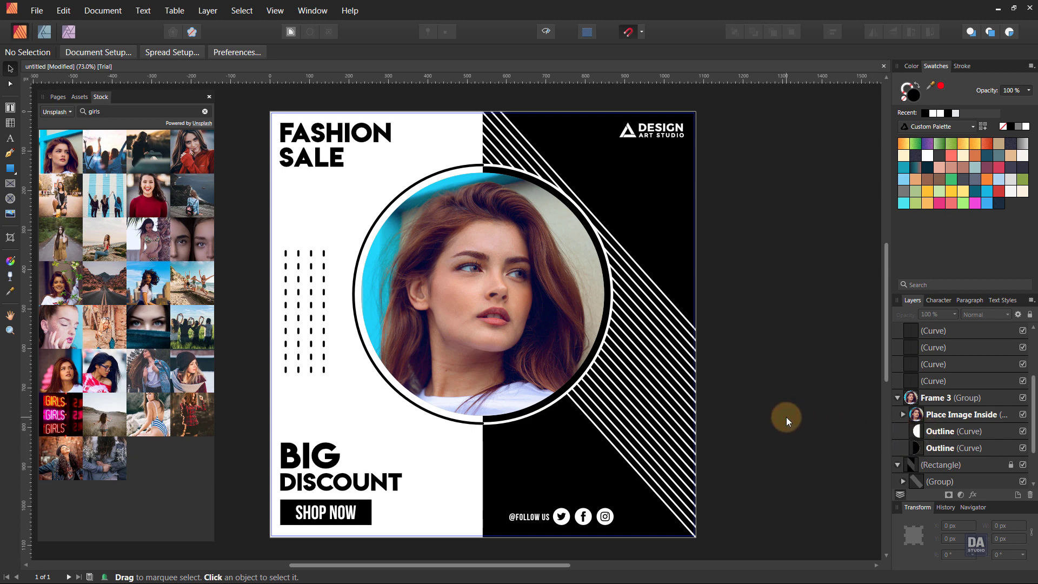
Give the photo frame a white 1.2 pt outline.
click(928, 417)
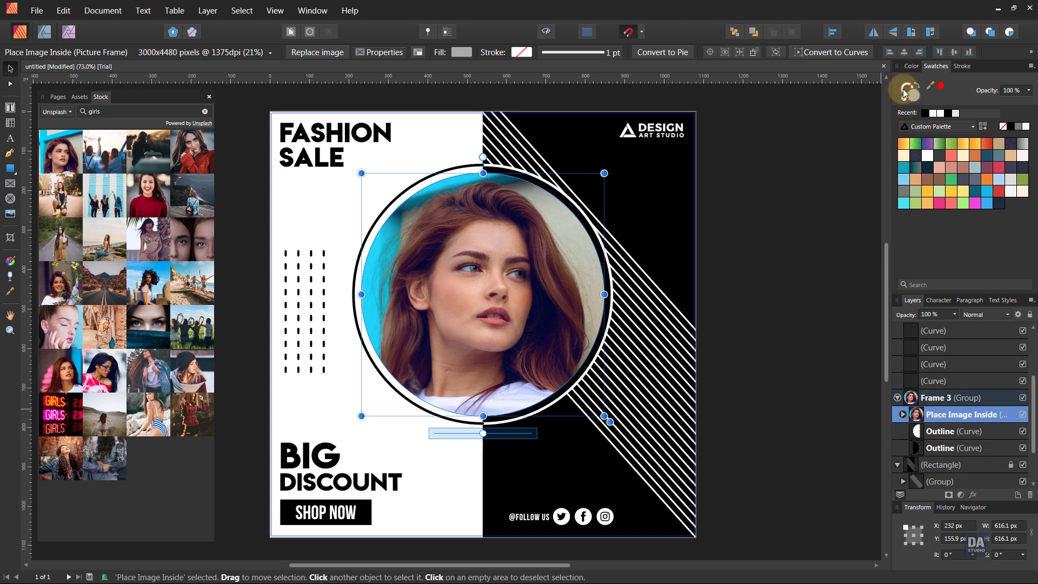
click(1024, 127)
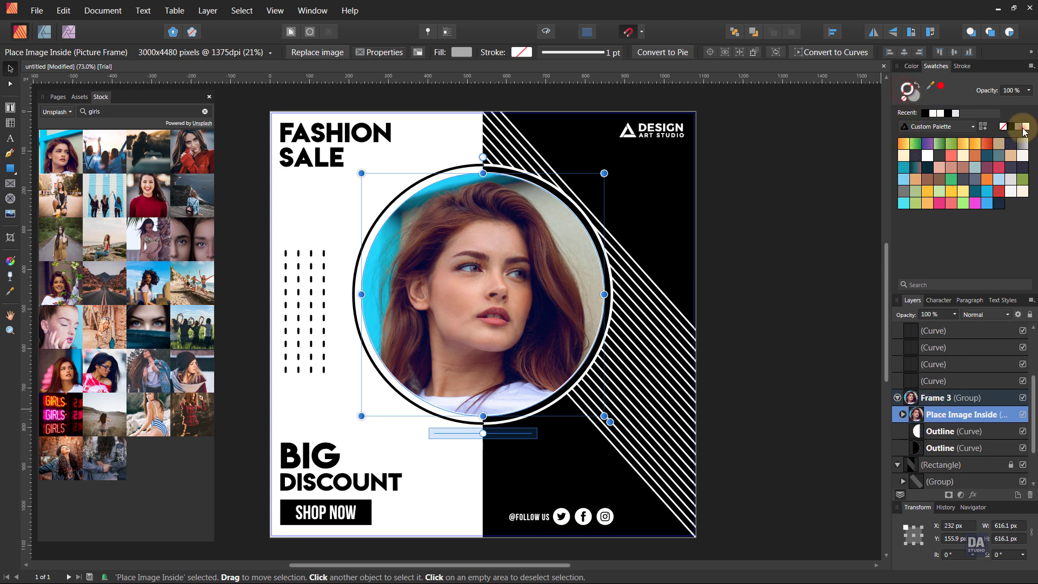
click(962, 66)
scroll(1014, 102, up, 1)
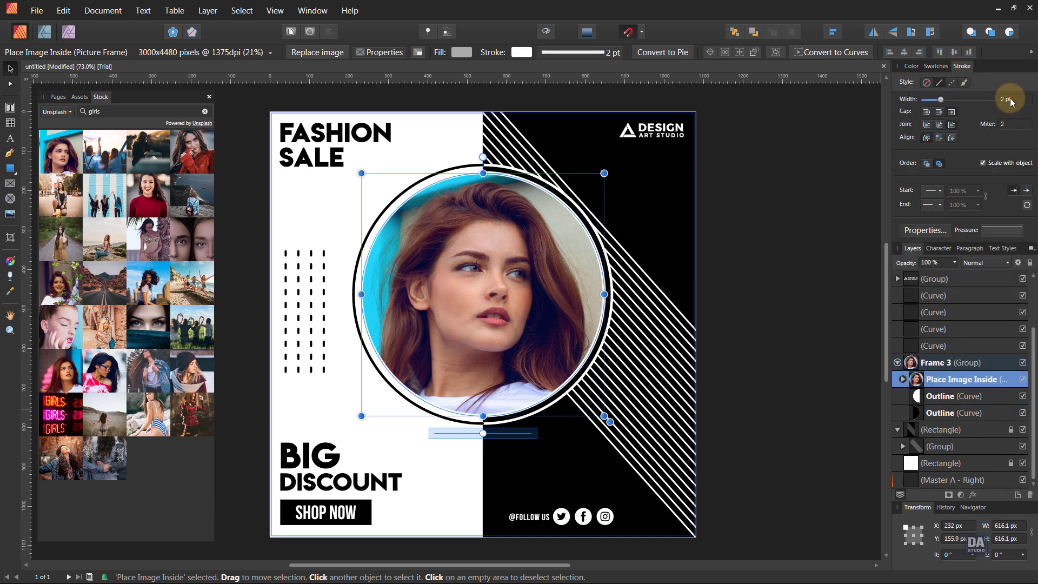
drag(1014, 101, 1013, 103)
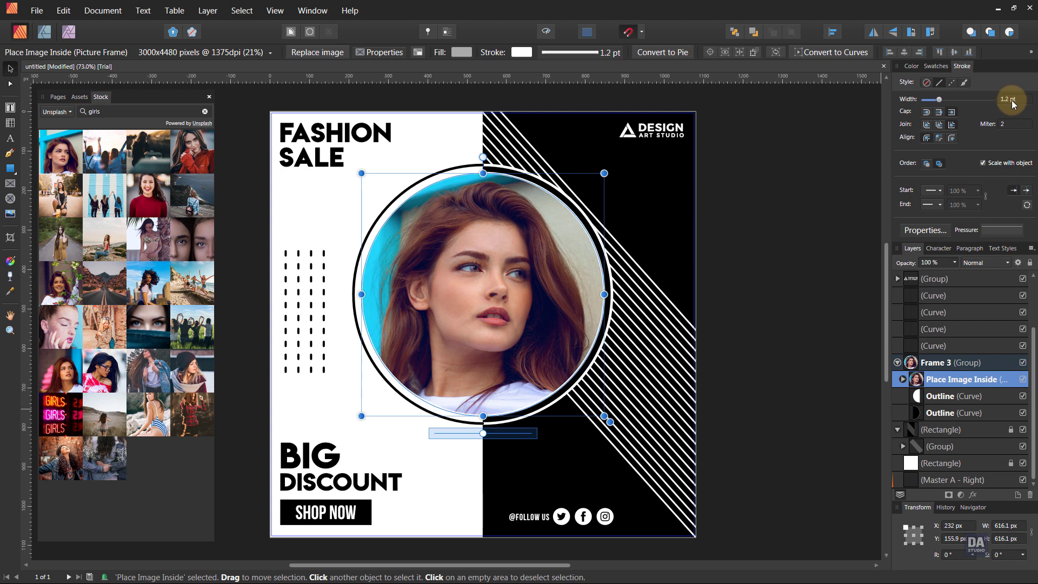
click(937, 66)
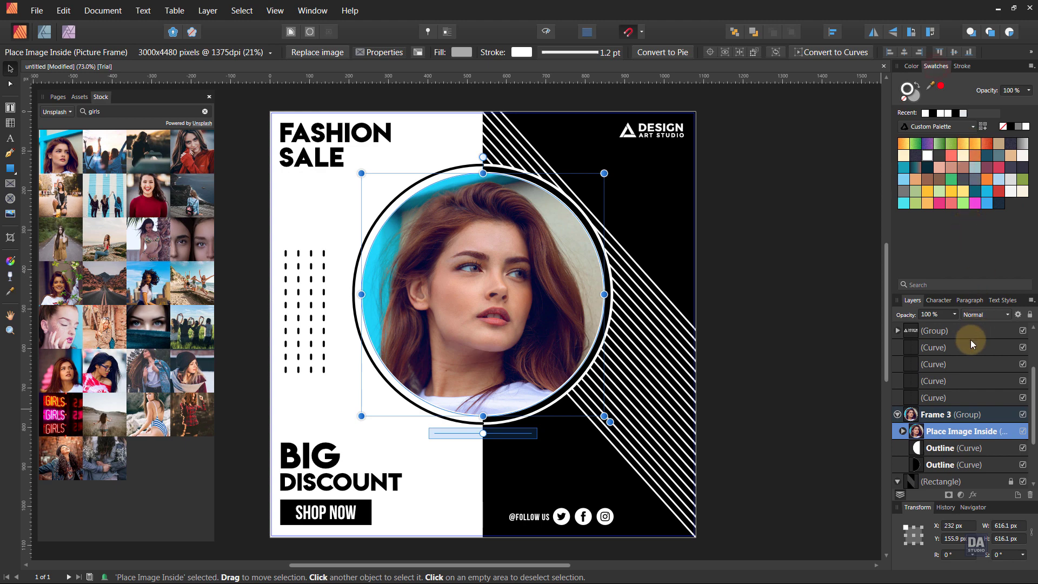
Add an Outer Shadow to the photo at Multiply, 53% opacity and 23 px radius.
click(973, 494)
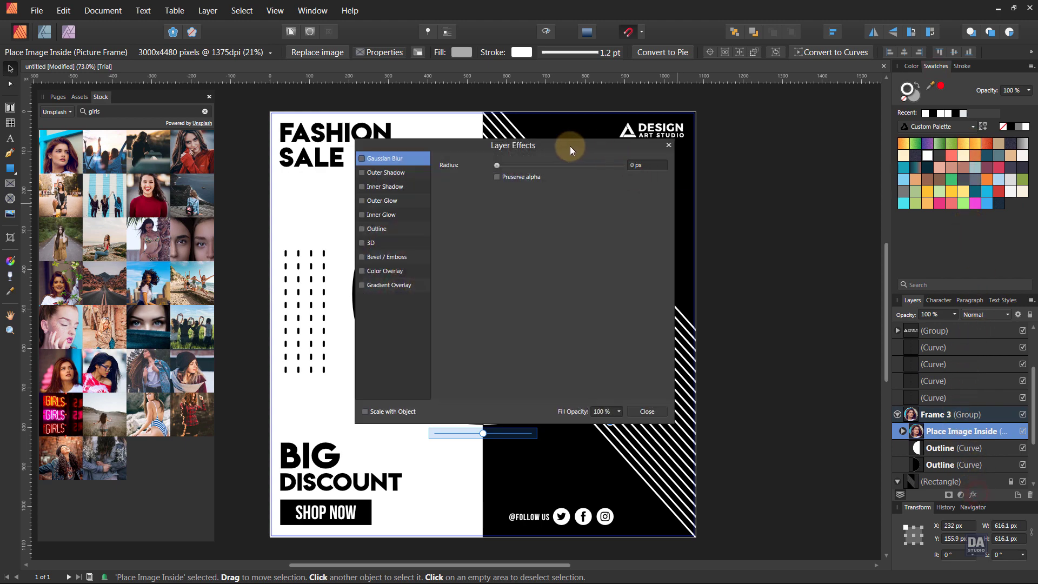
drag(570, 146, 933, 173)
click(758, 199)
drag(830, 172, 766, 160)
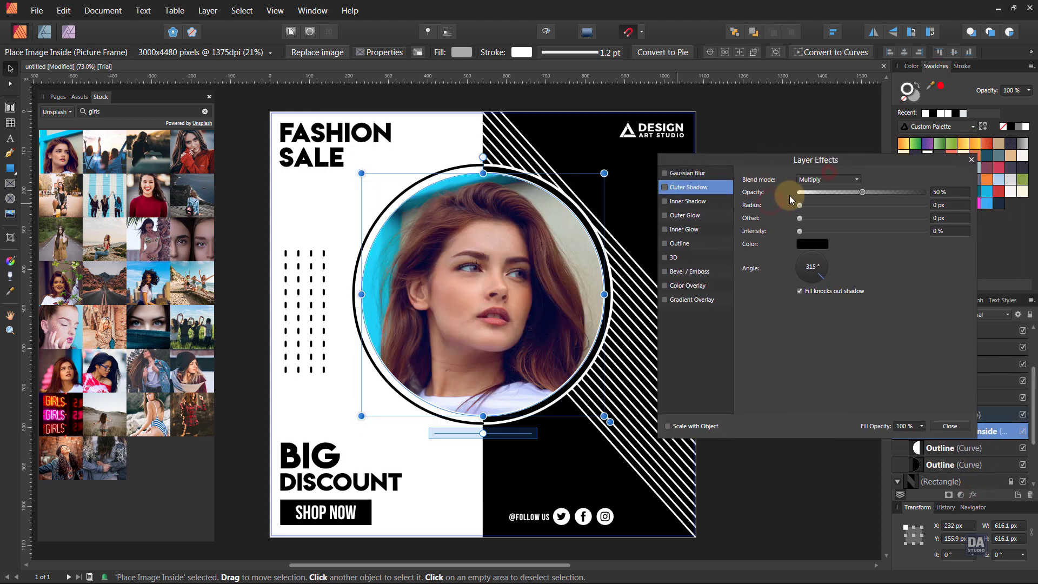
mouse_move(803, 206)
mouse_down()
mouse_move(890, 207)
mouse_move(849, 208)
mouse_move(867, 209)
mouse_move(847, 193)
mouse_move(866, 196)
mouse_up()
click(956, 426)
Zoom out to the whole post and select the woman's photo layer inside the circle frame.
click(795, 387)
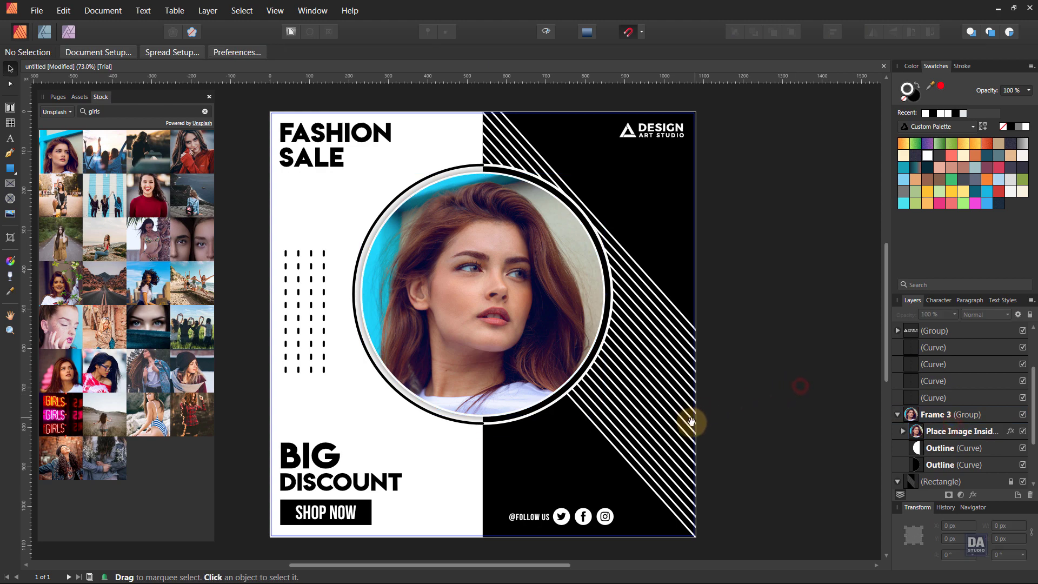
key(z)
mouse_move(533, 360)
mouse_down()
mouse_move(505, 344)
mouse_move(575, 394)
mouse_up()
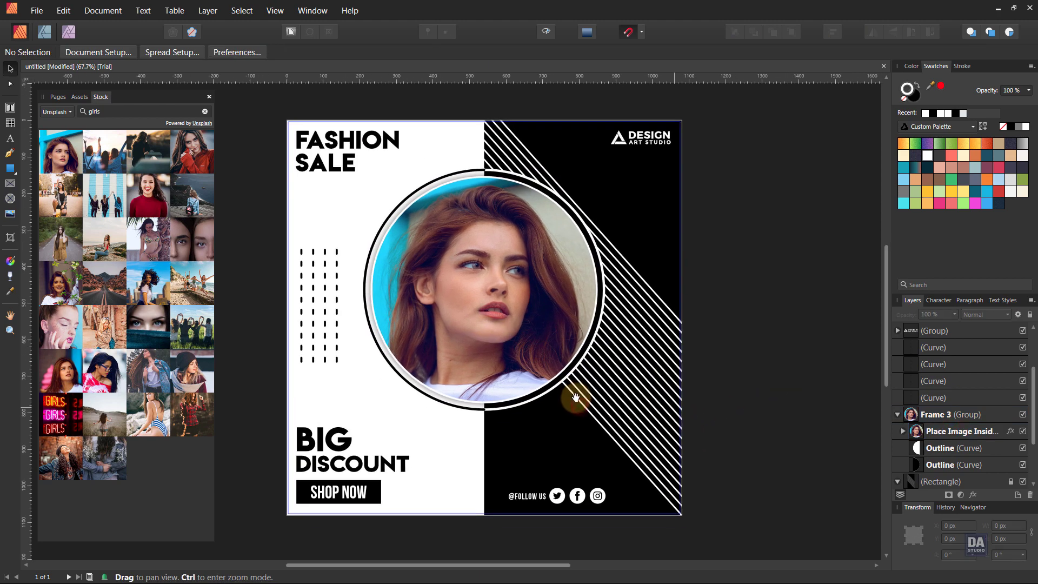
key(v)
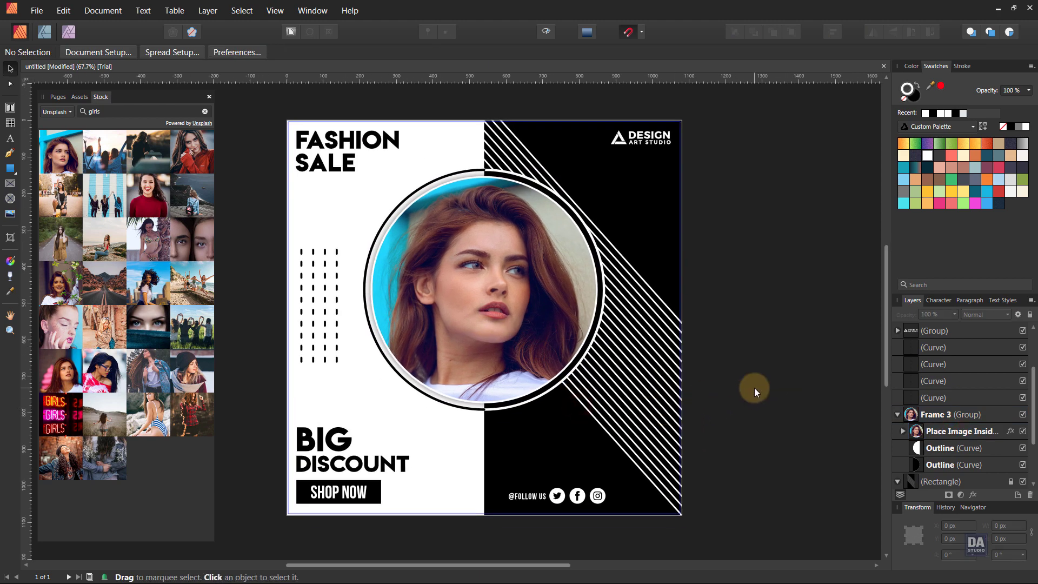
click(508, 334)
click(902, 433)
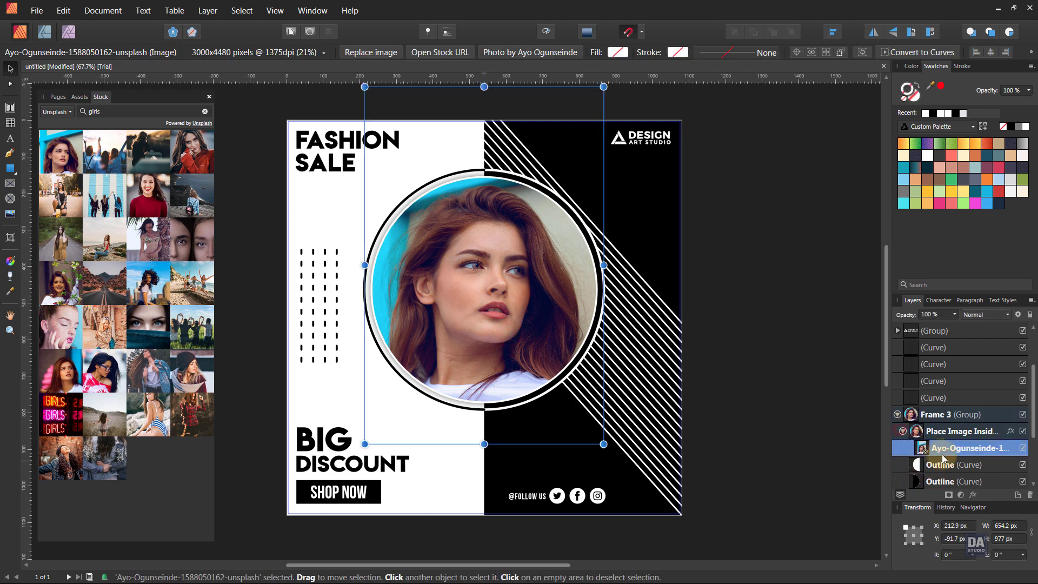
scroll(930, 460, down, 3)
Add a Vibrance adjustment to the photo, lowered to about -32%.
click(961, 495)
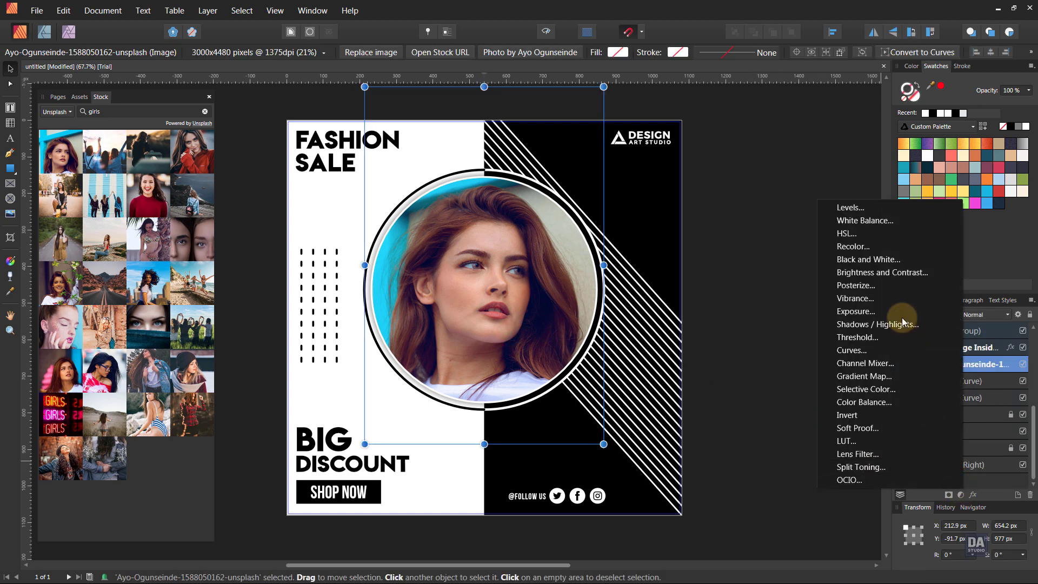
click(919, 300)
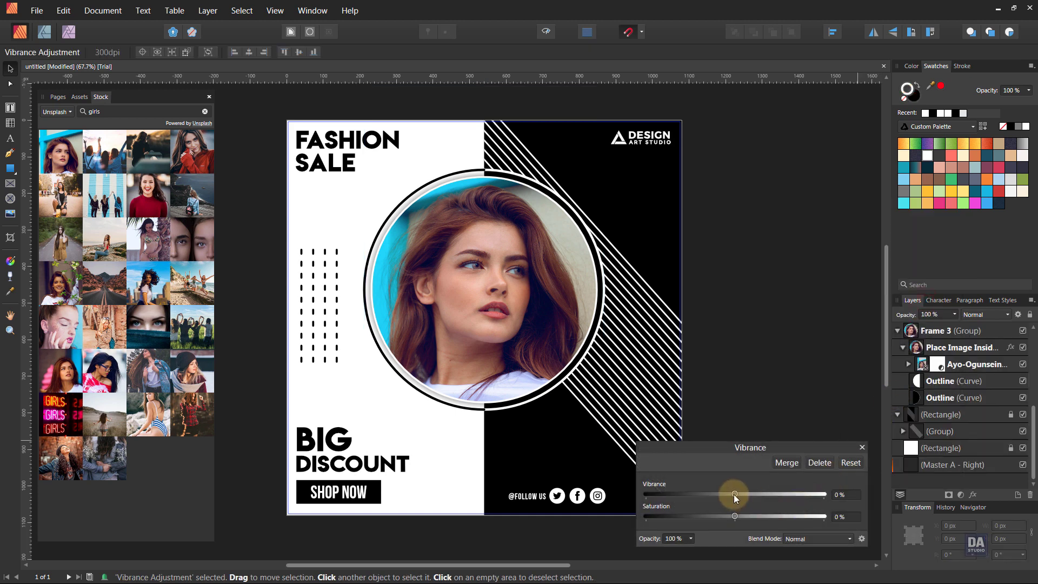
drag(735, 494, 701, 496)
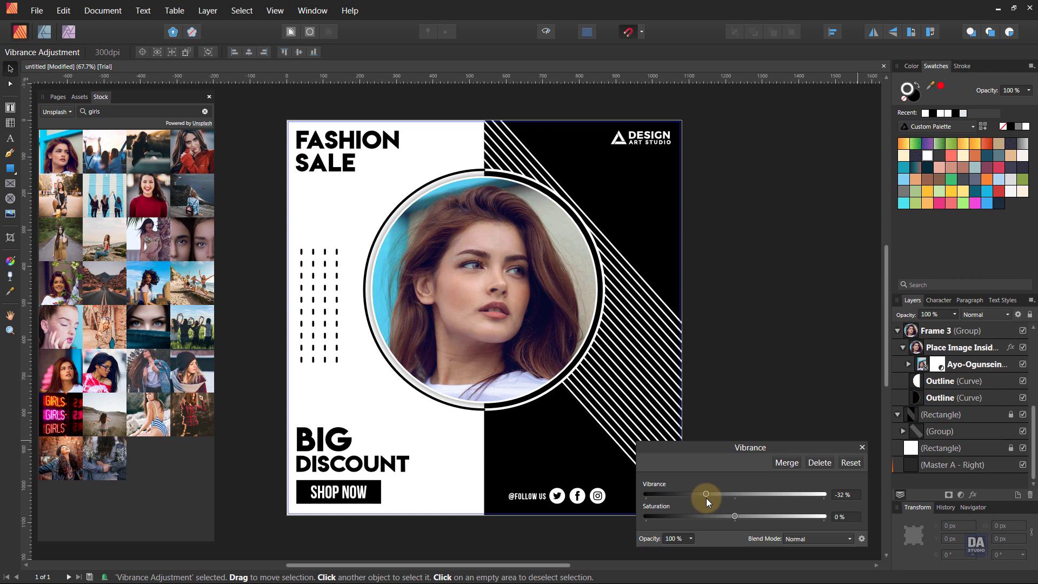
click(863, 448)
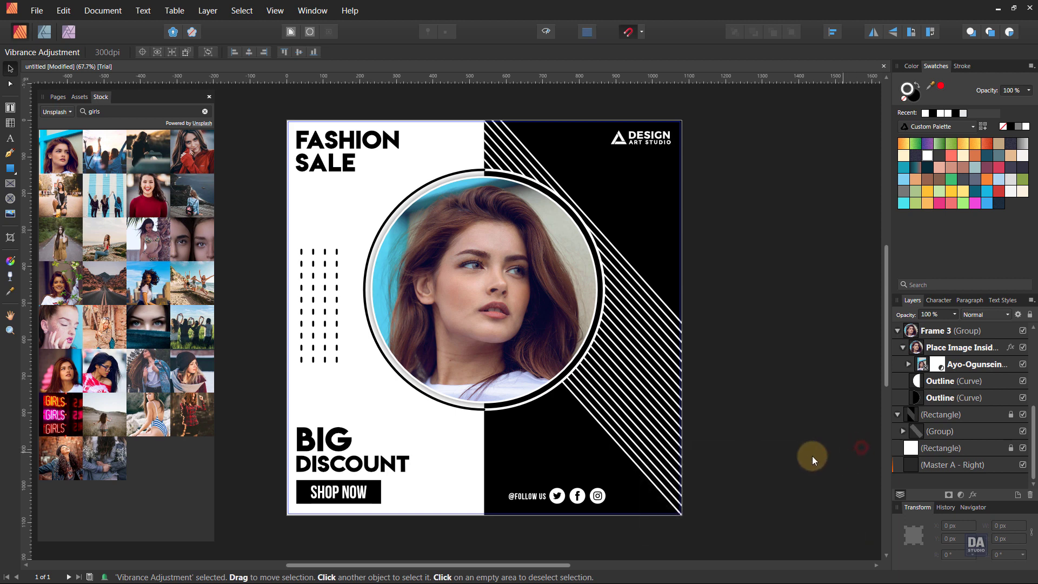
click(745, 421)
key(z)
mouse_move(745, 394)
mouse_down()
mouse_move(706, 404)
mouse_move(725, 454)
mouse_up()
Close the Stock panel's search results so the whole fashion sale post is visible.
key(v)
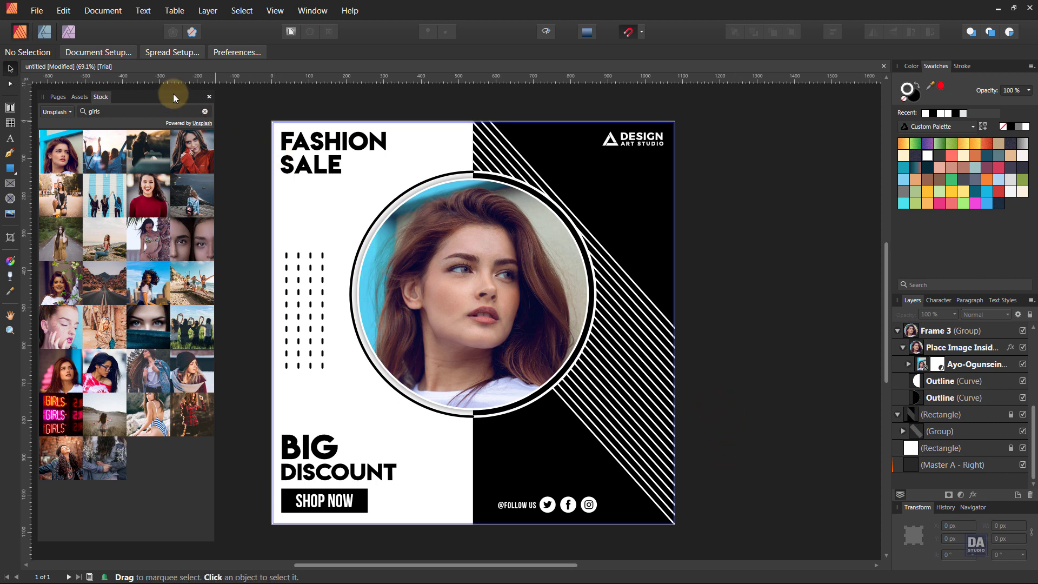
click(174, 98)
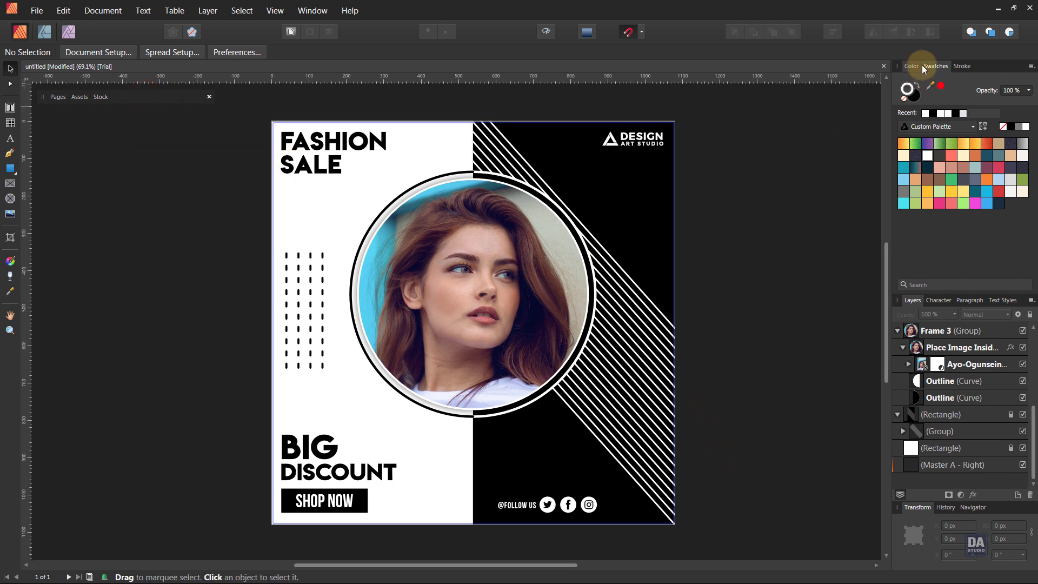